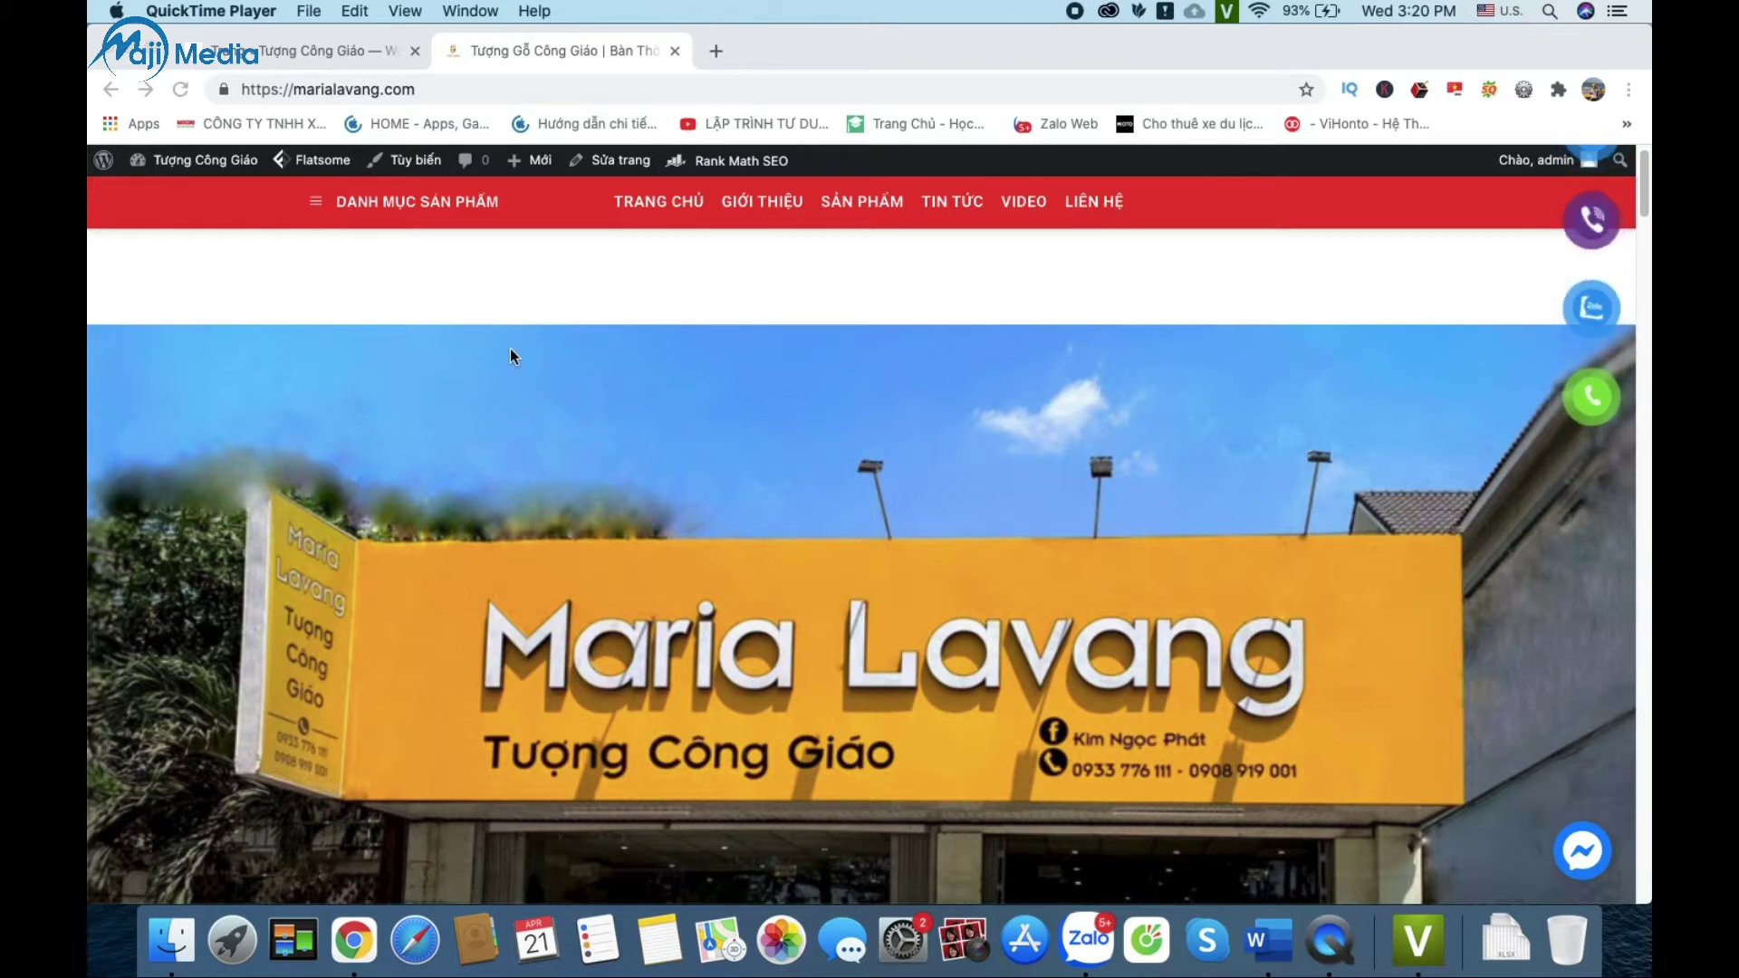
Step: Return to the WordPress admin and open its dashboard at marialavang.com/wp-admin/
left_click(380, 50)
left_click(389, 51)
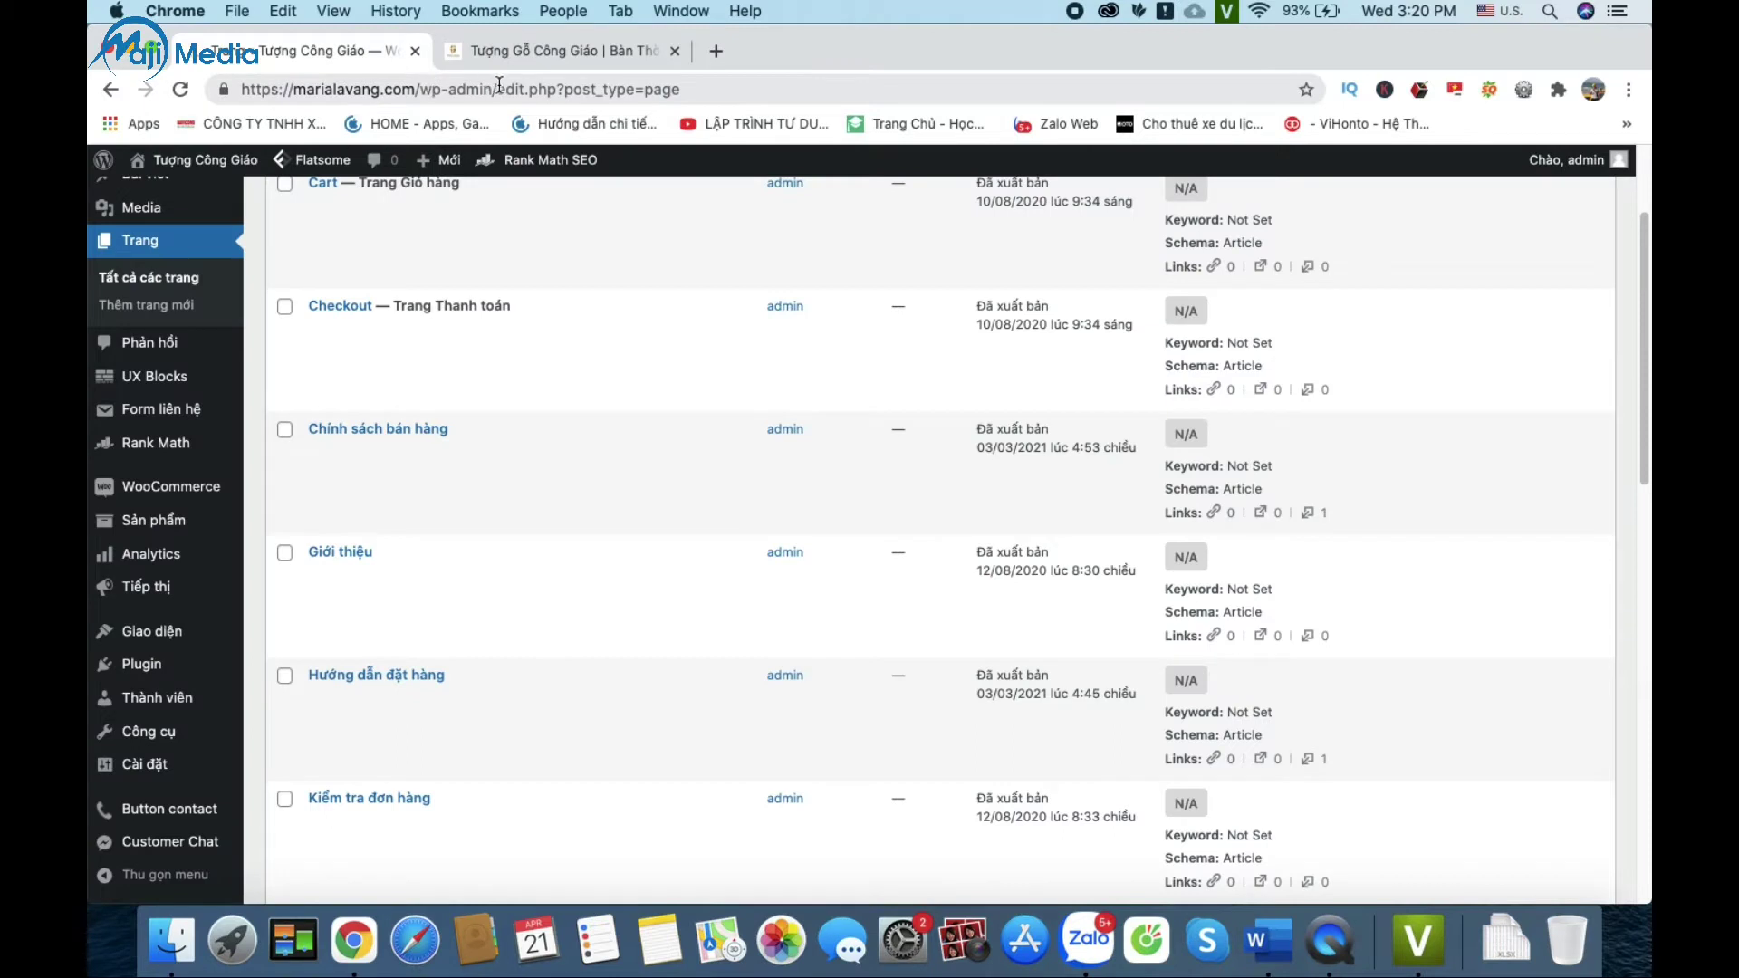
left_click(718, 91)
double_click(720, 91)
key("BackSpace")
key("Return")
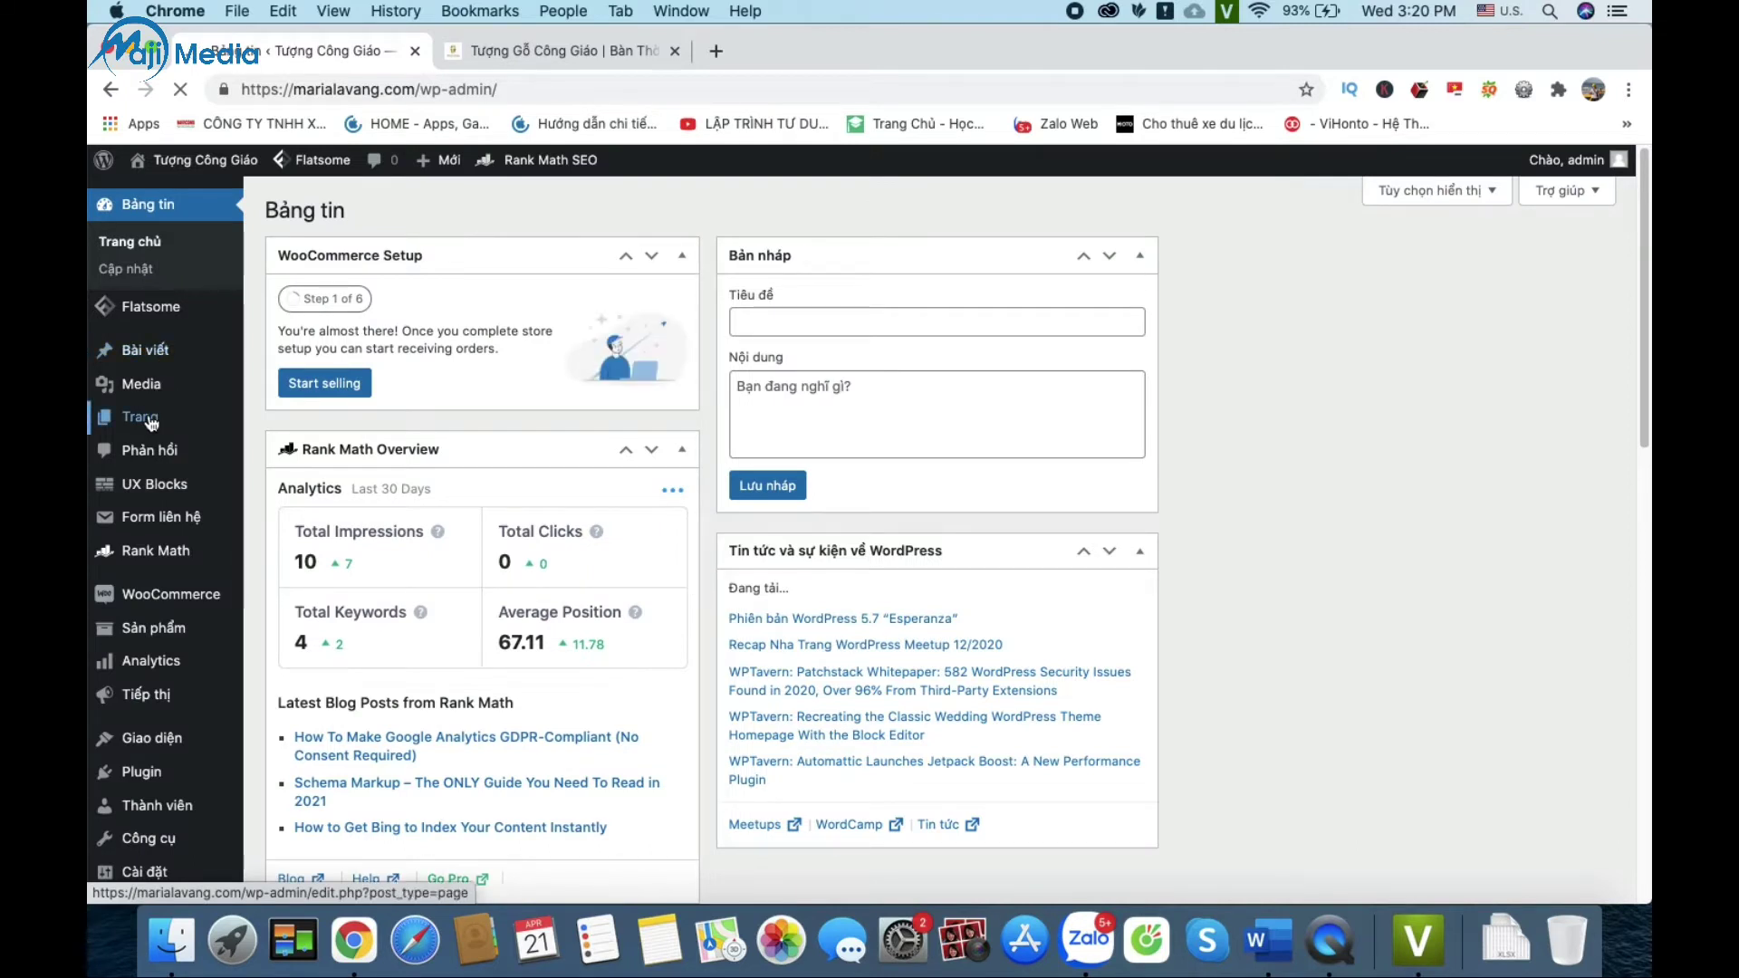
Step: Add a new page from the page list and title it "Lịch sử hình thành"
mouse_move(151, 422)
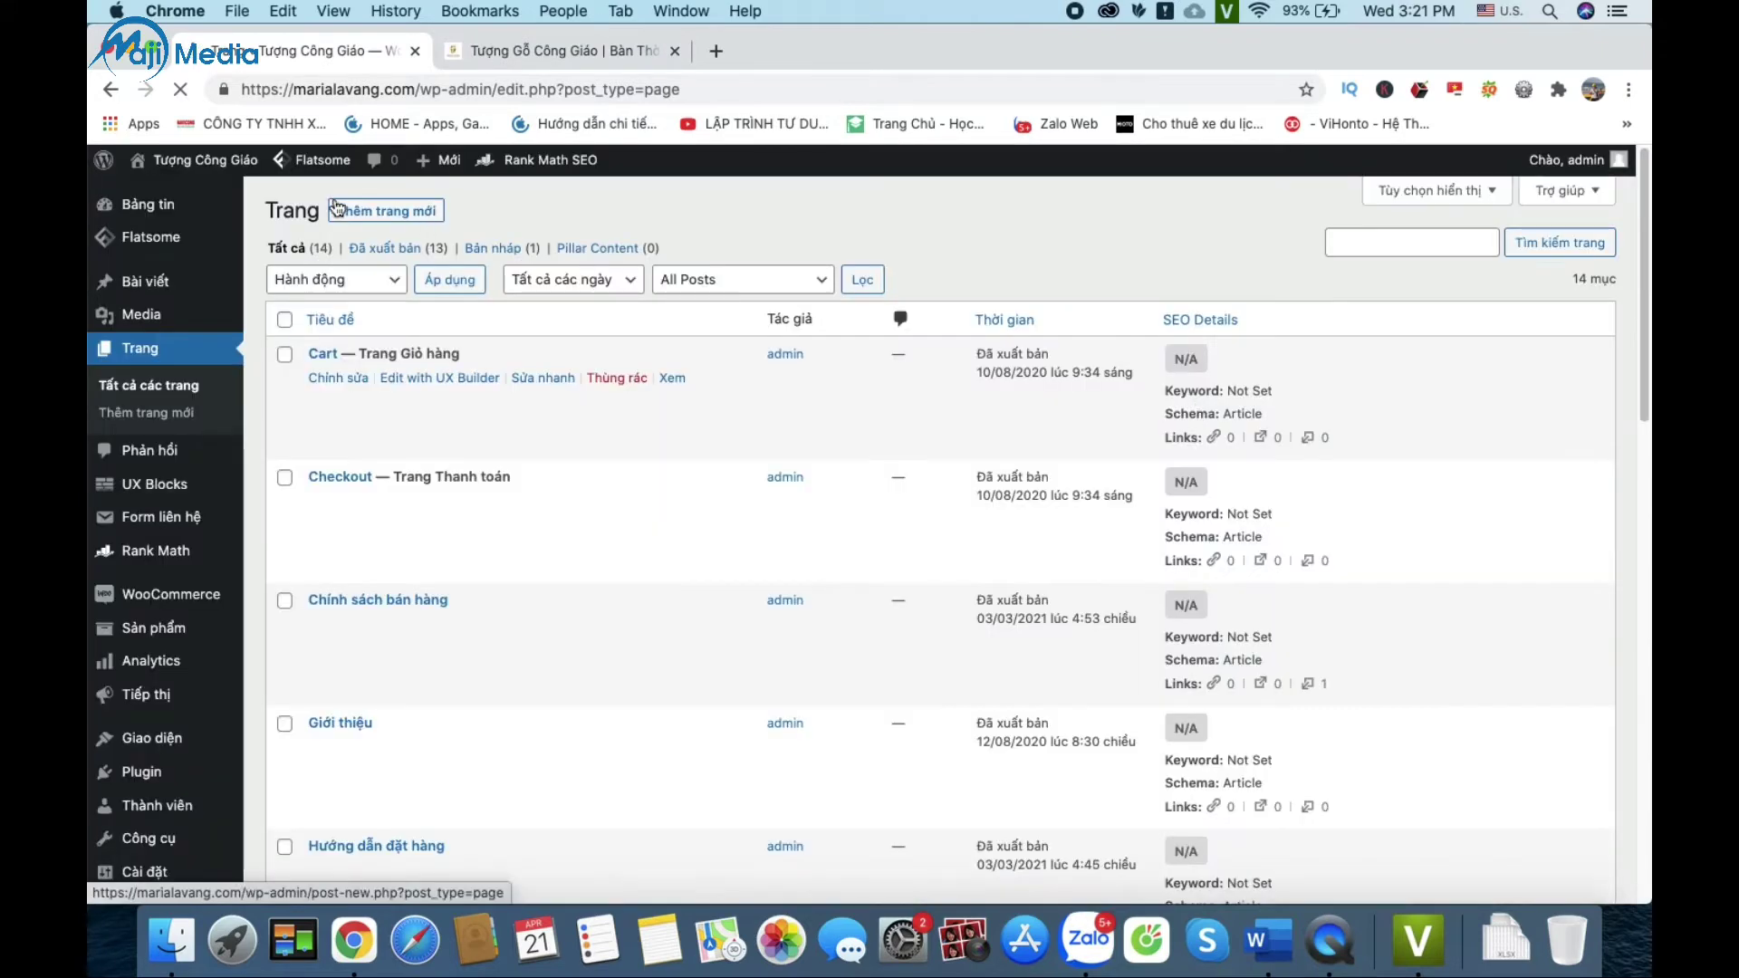
left_click(383, 213)
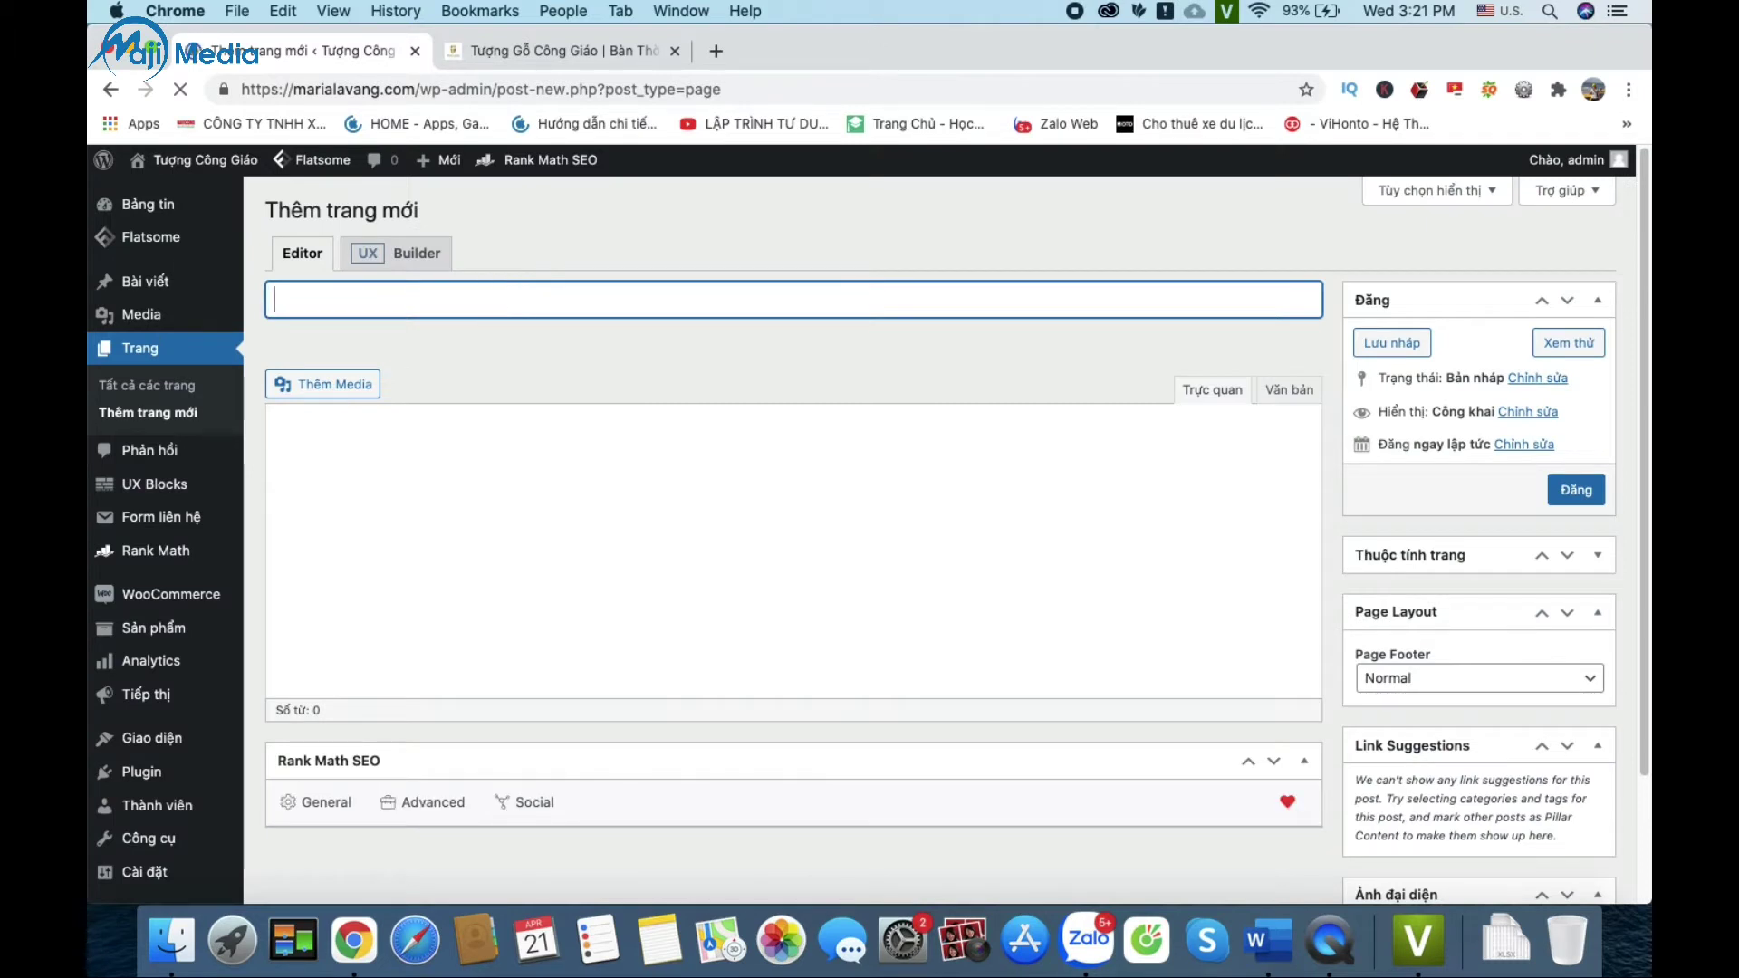
type("Lịch sử hih")
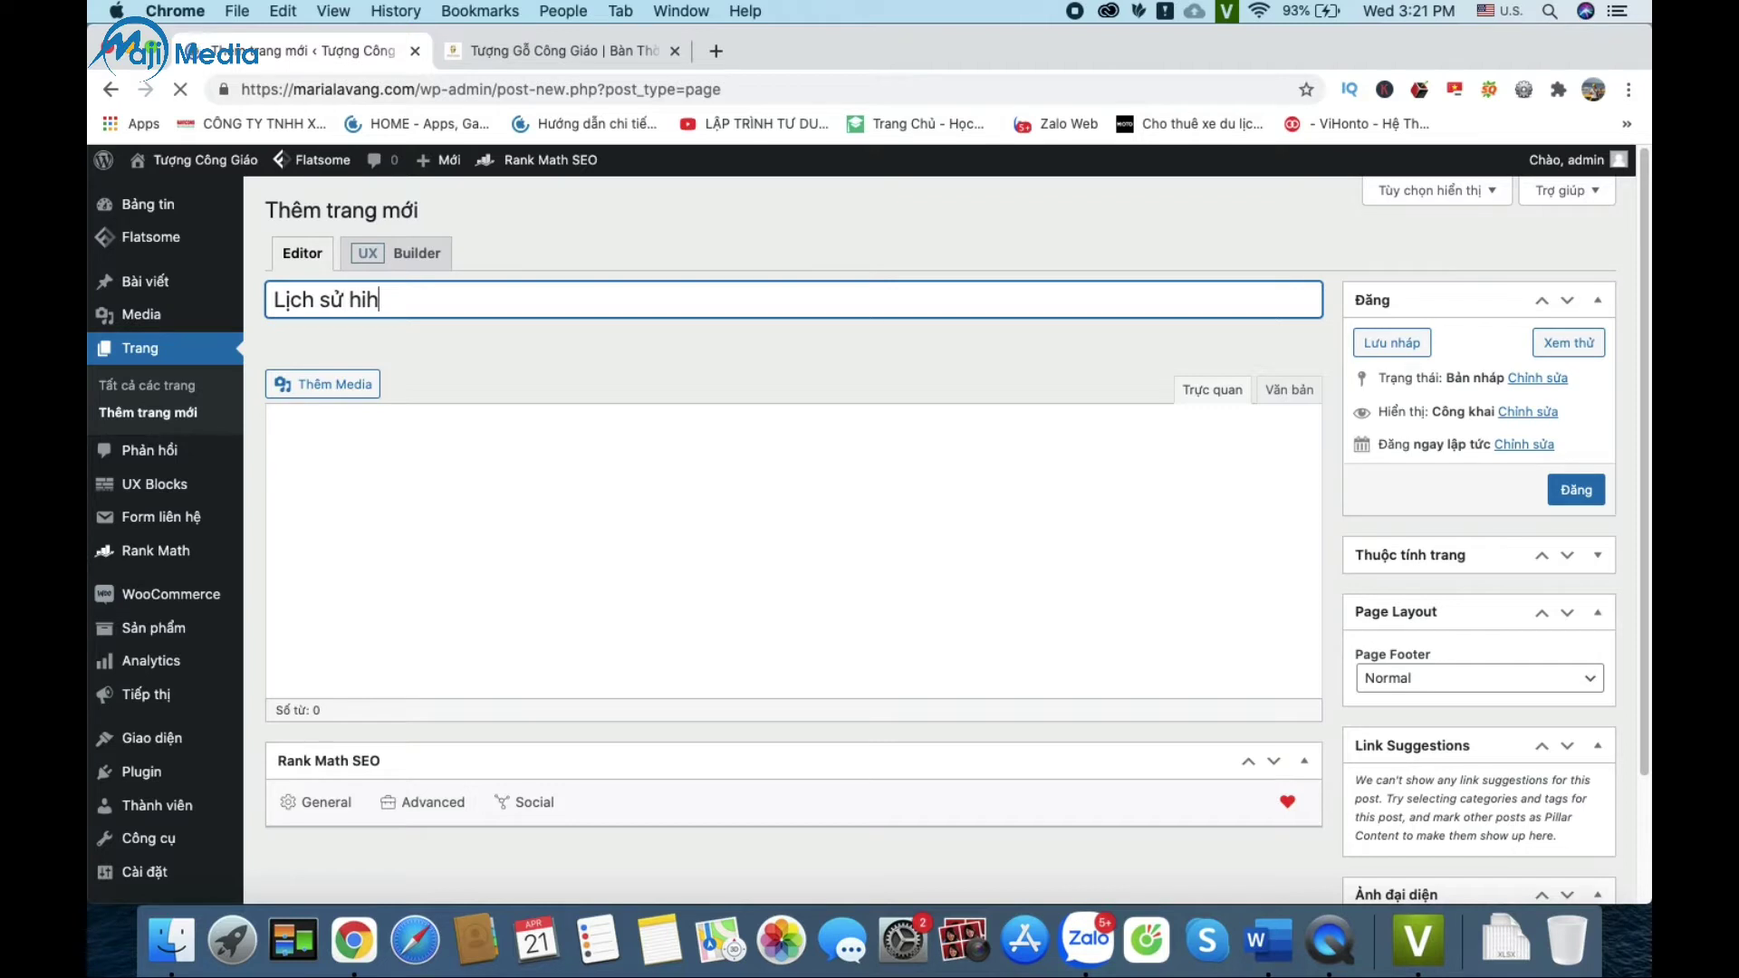
key("BackSpace")
type("nh thành")
key("Tab")
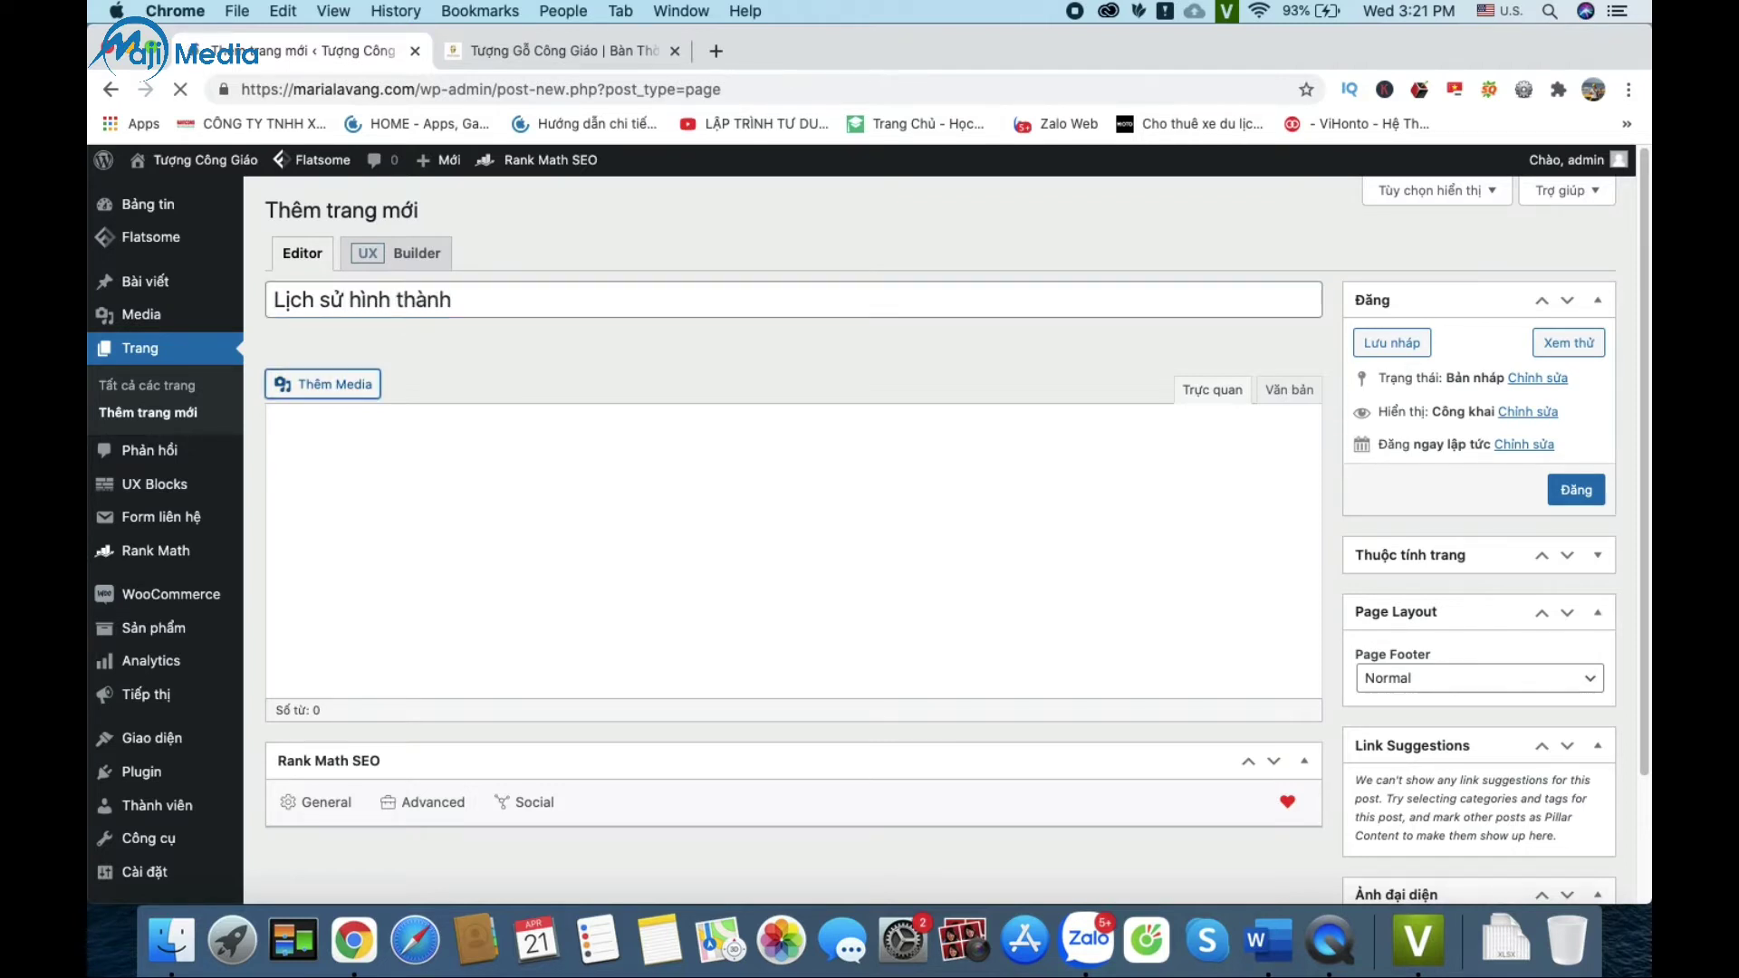
Step: Enter "Đang cập nhật" as the body text of the new page
left_click(465, 485)
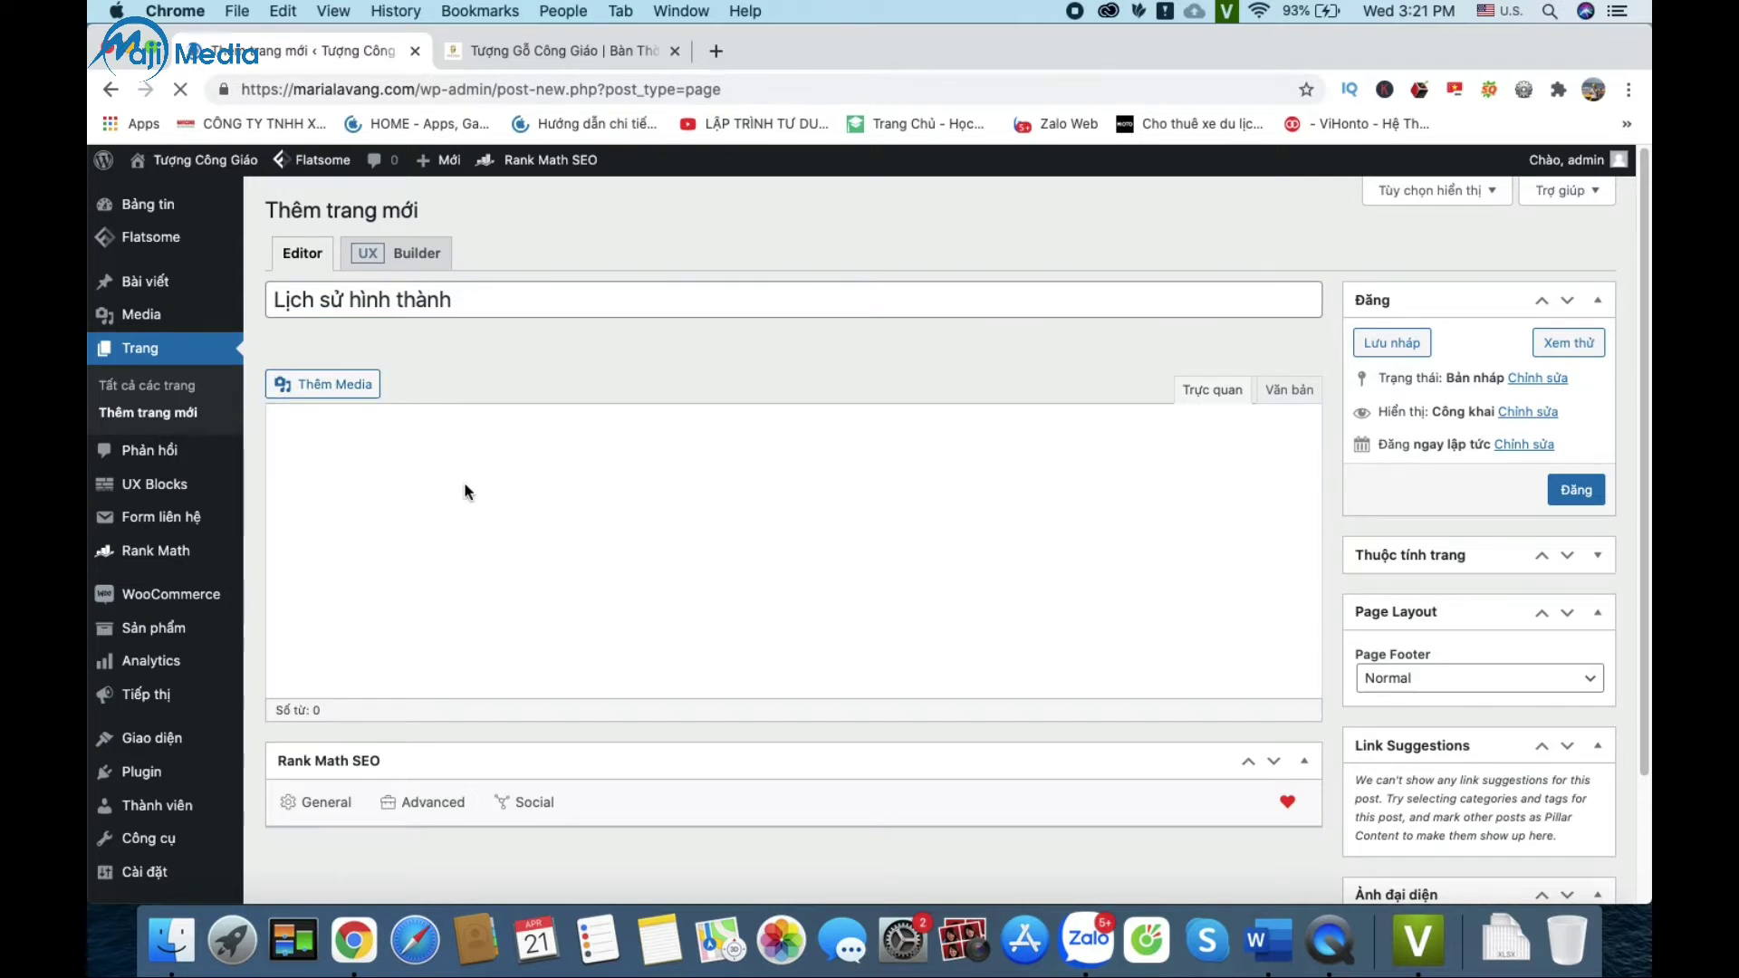
scroll(465, 489, "down", 3)
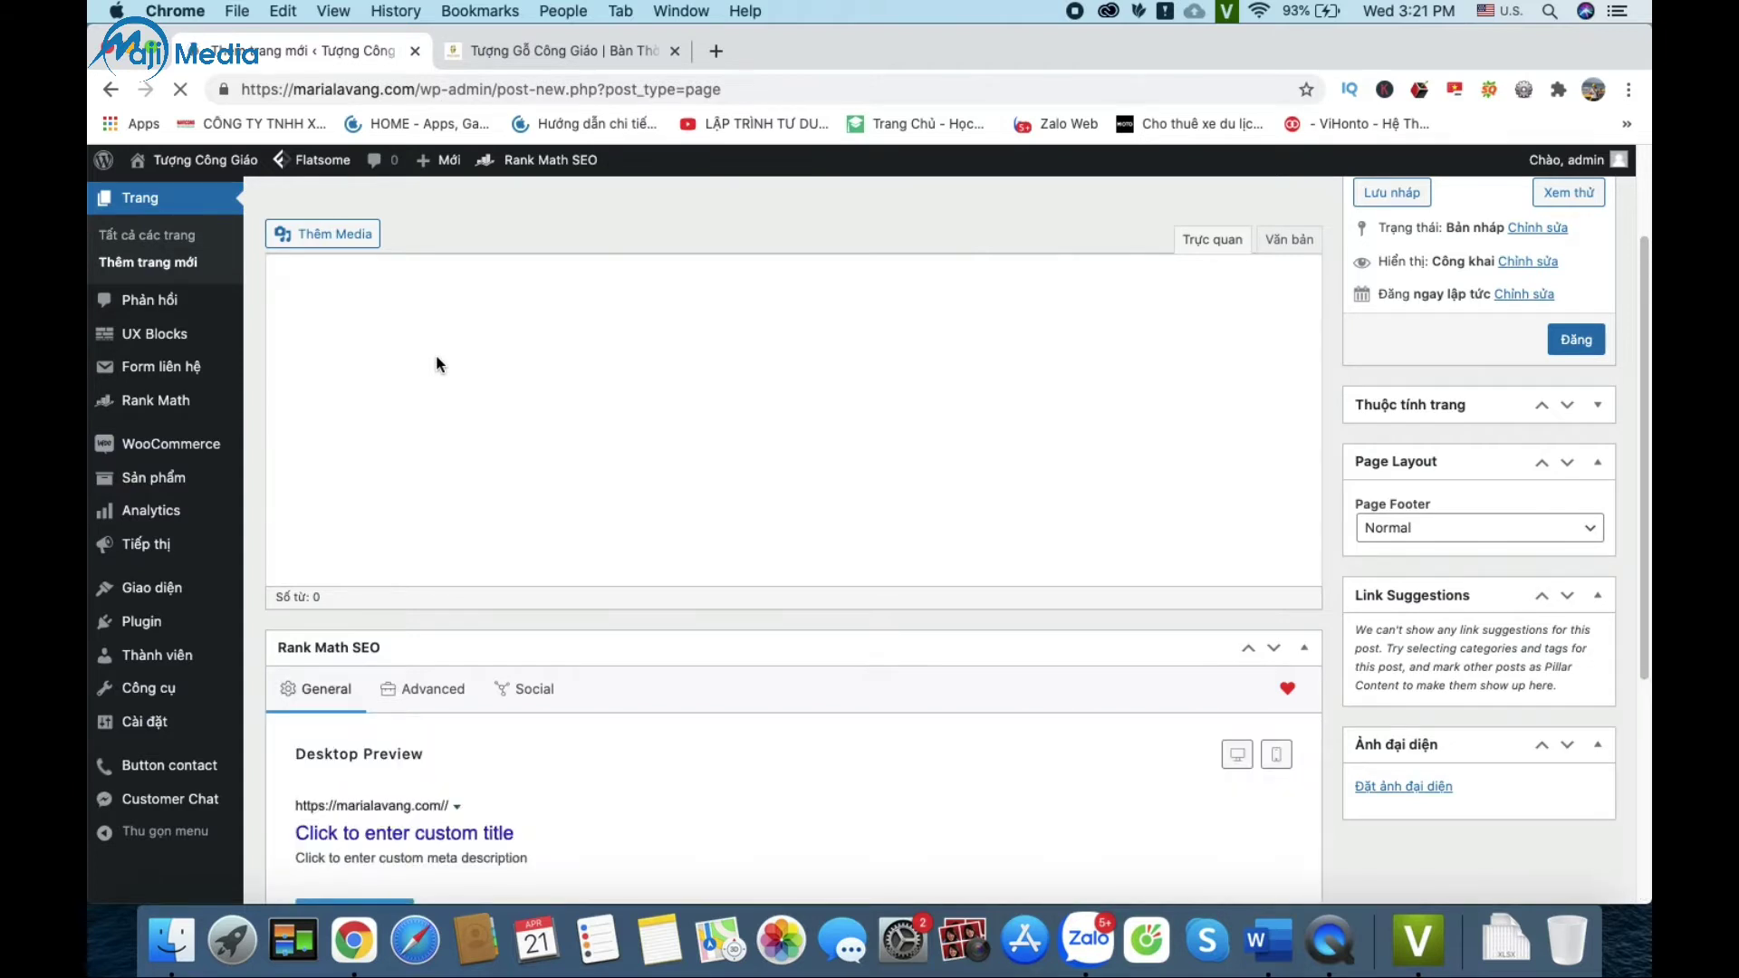
scroll(433, 368, "up", 1)
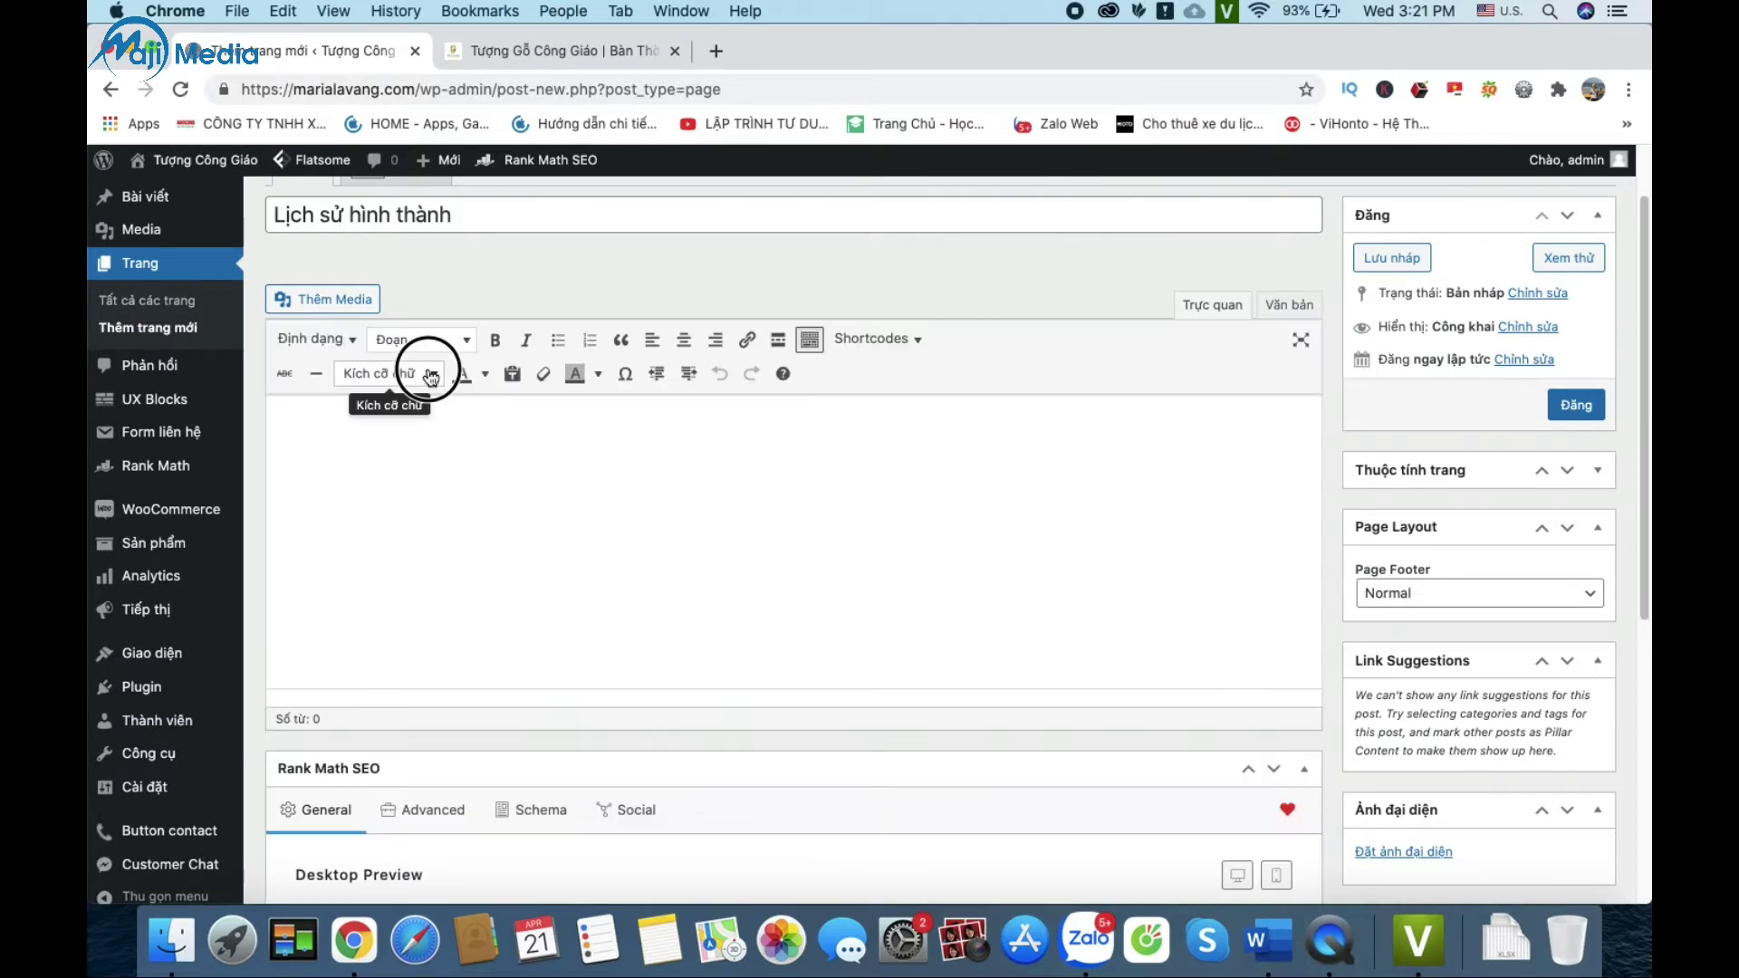
left_click(422, 431)
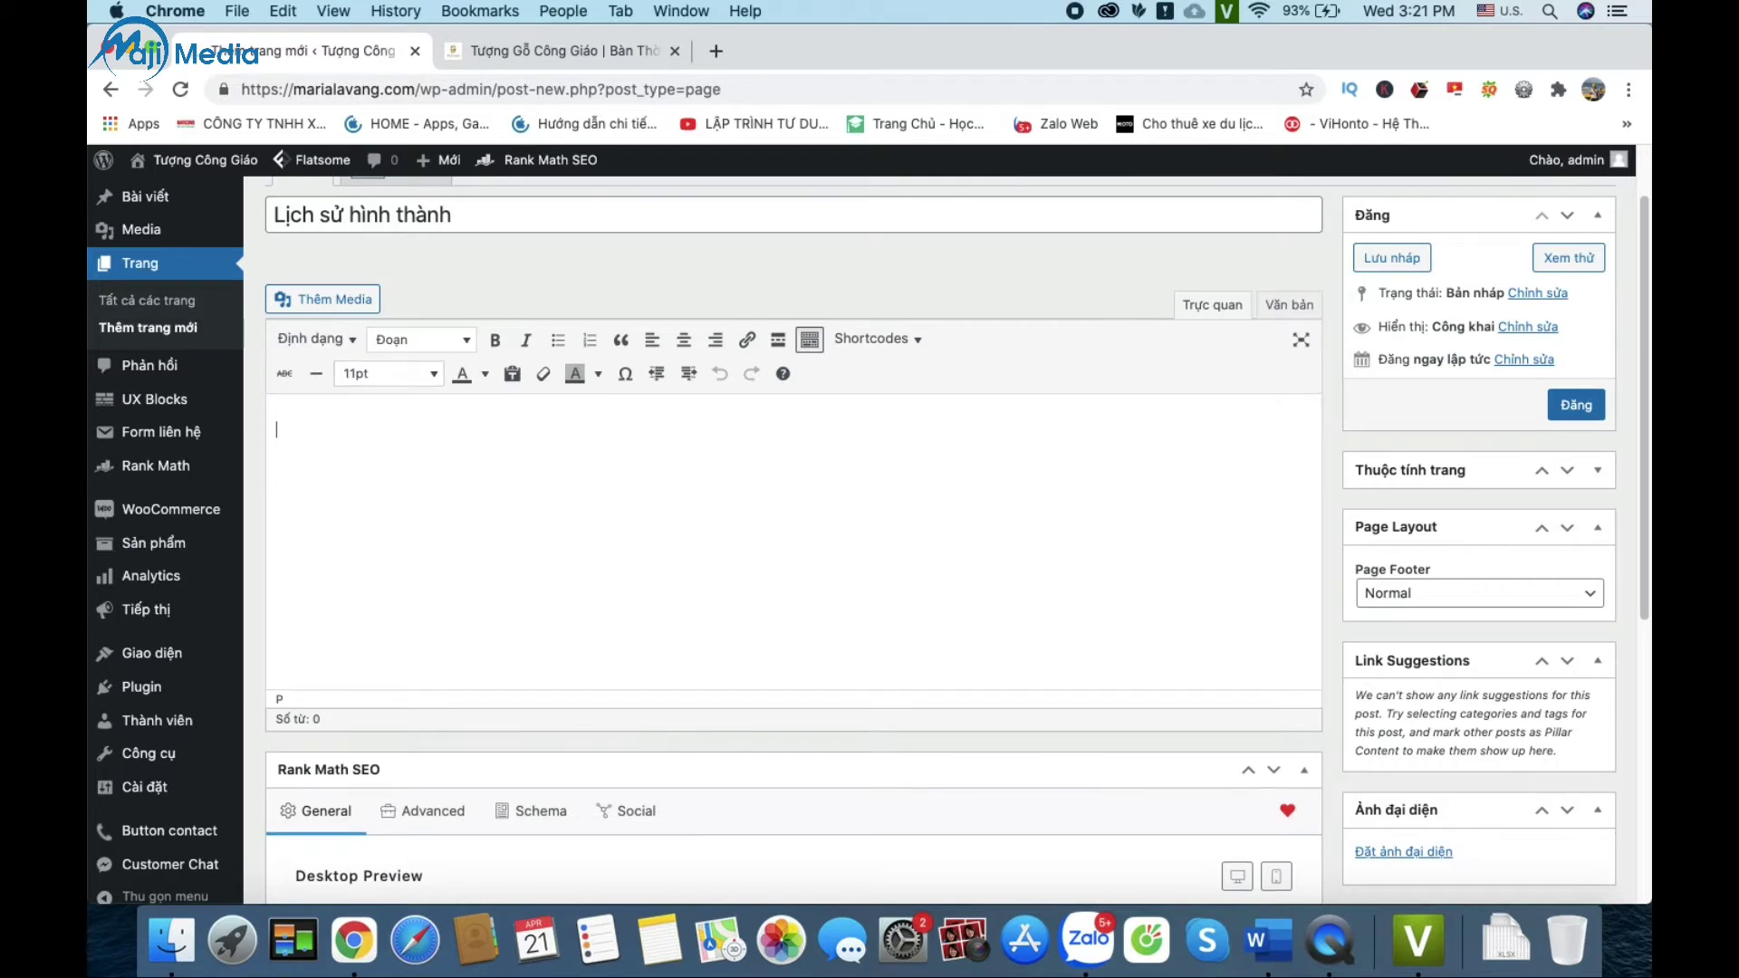
type("Đang cập nhật")
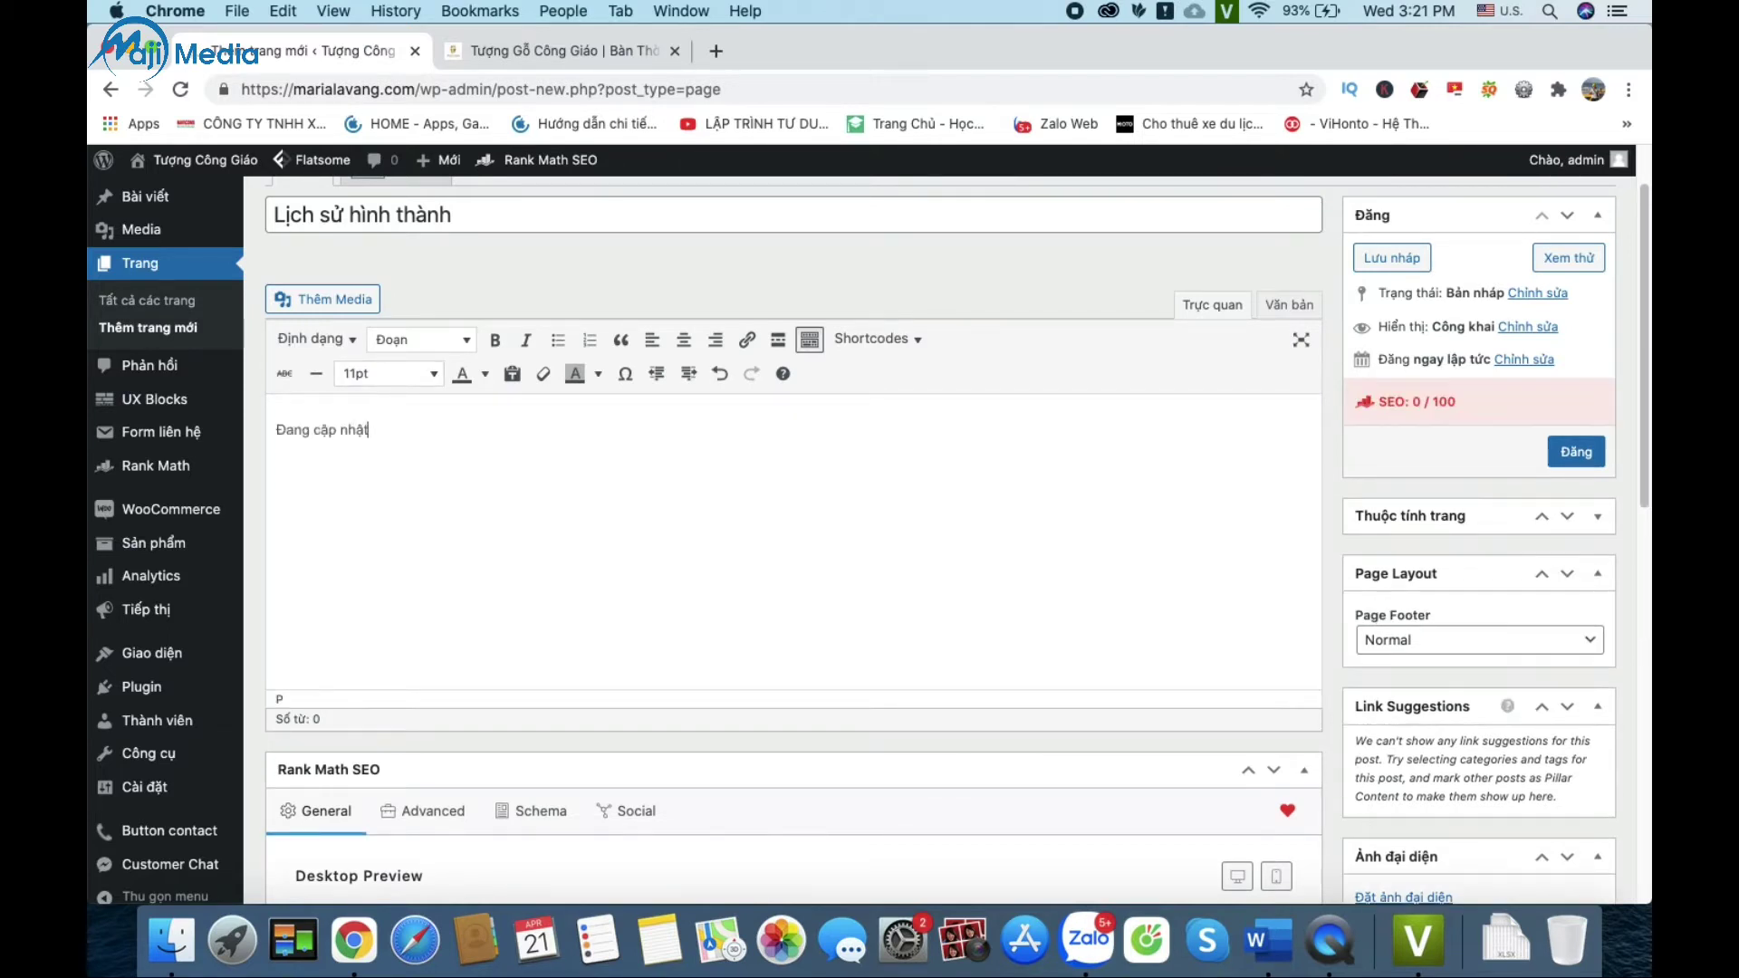
Step: Set "Giới thiệu" as the parent in the page attributes and publish the page
left_click_drag(1647, 226, 1646, 315)
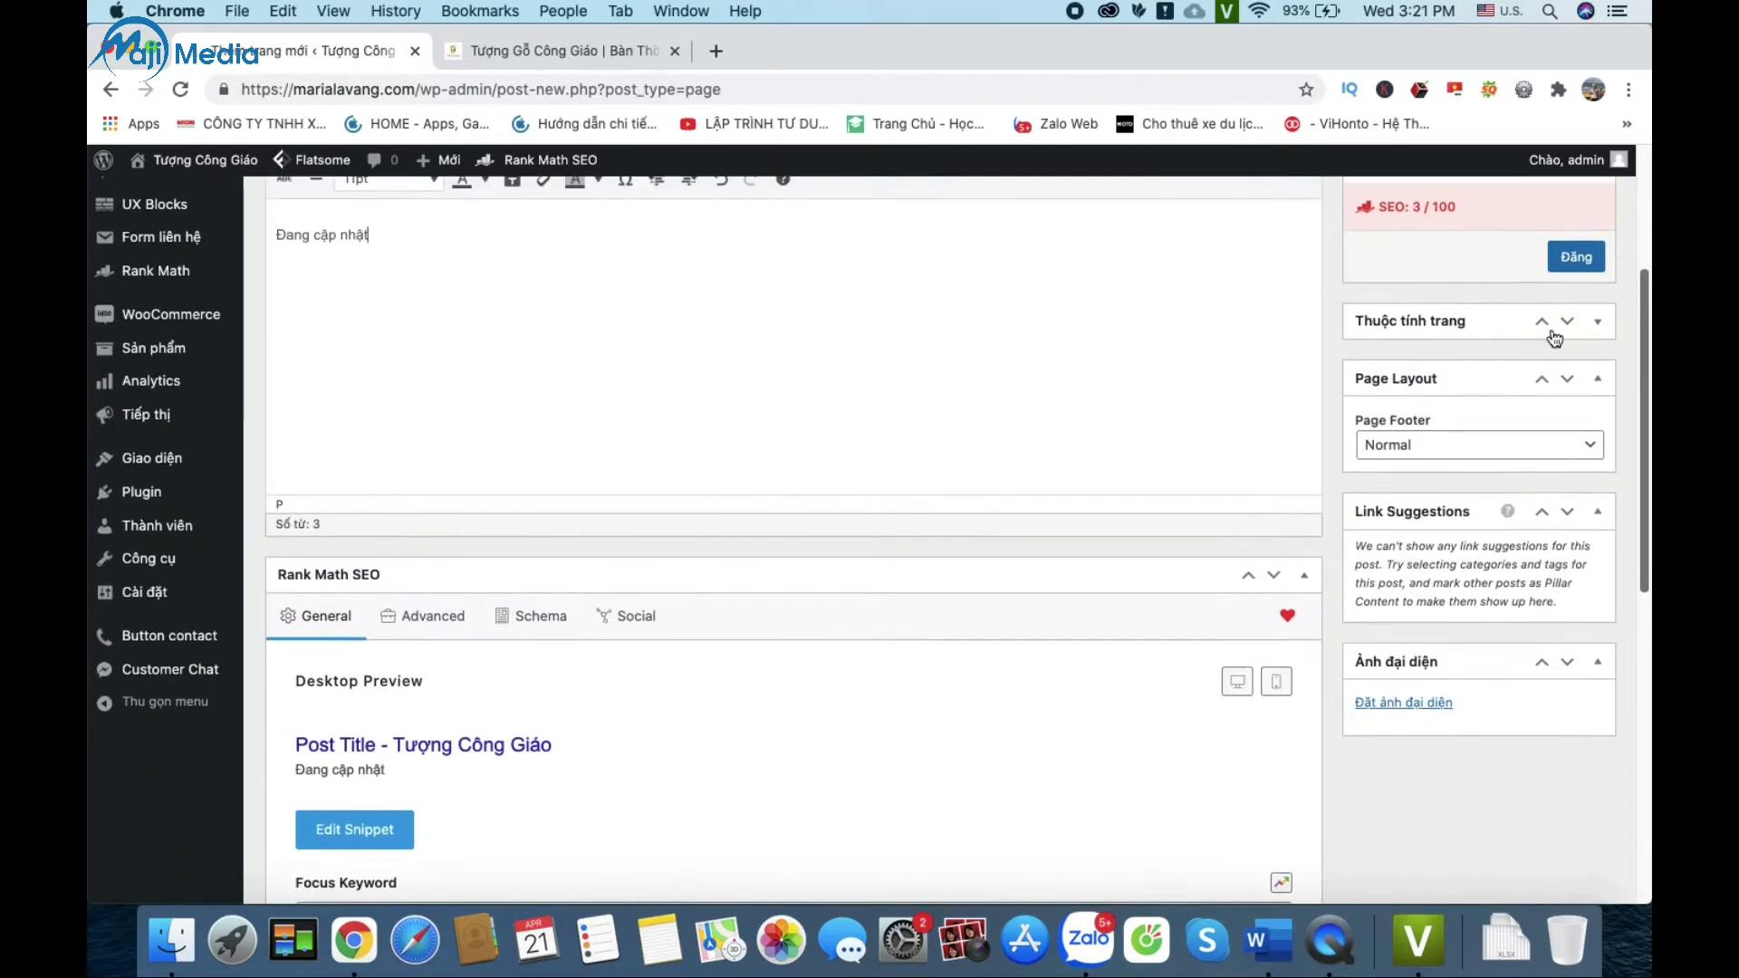
left_click(1499, 330)
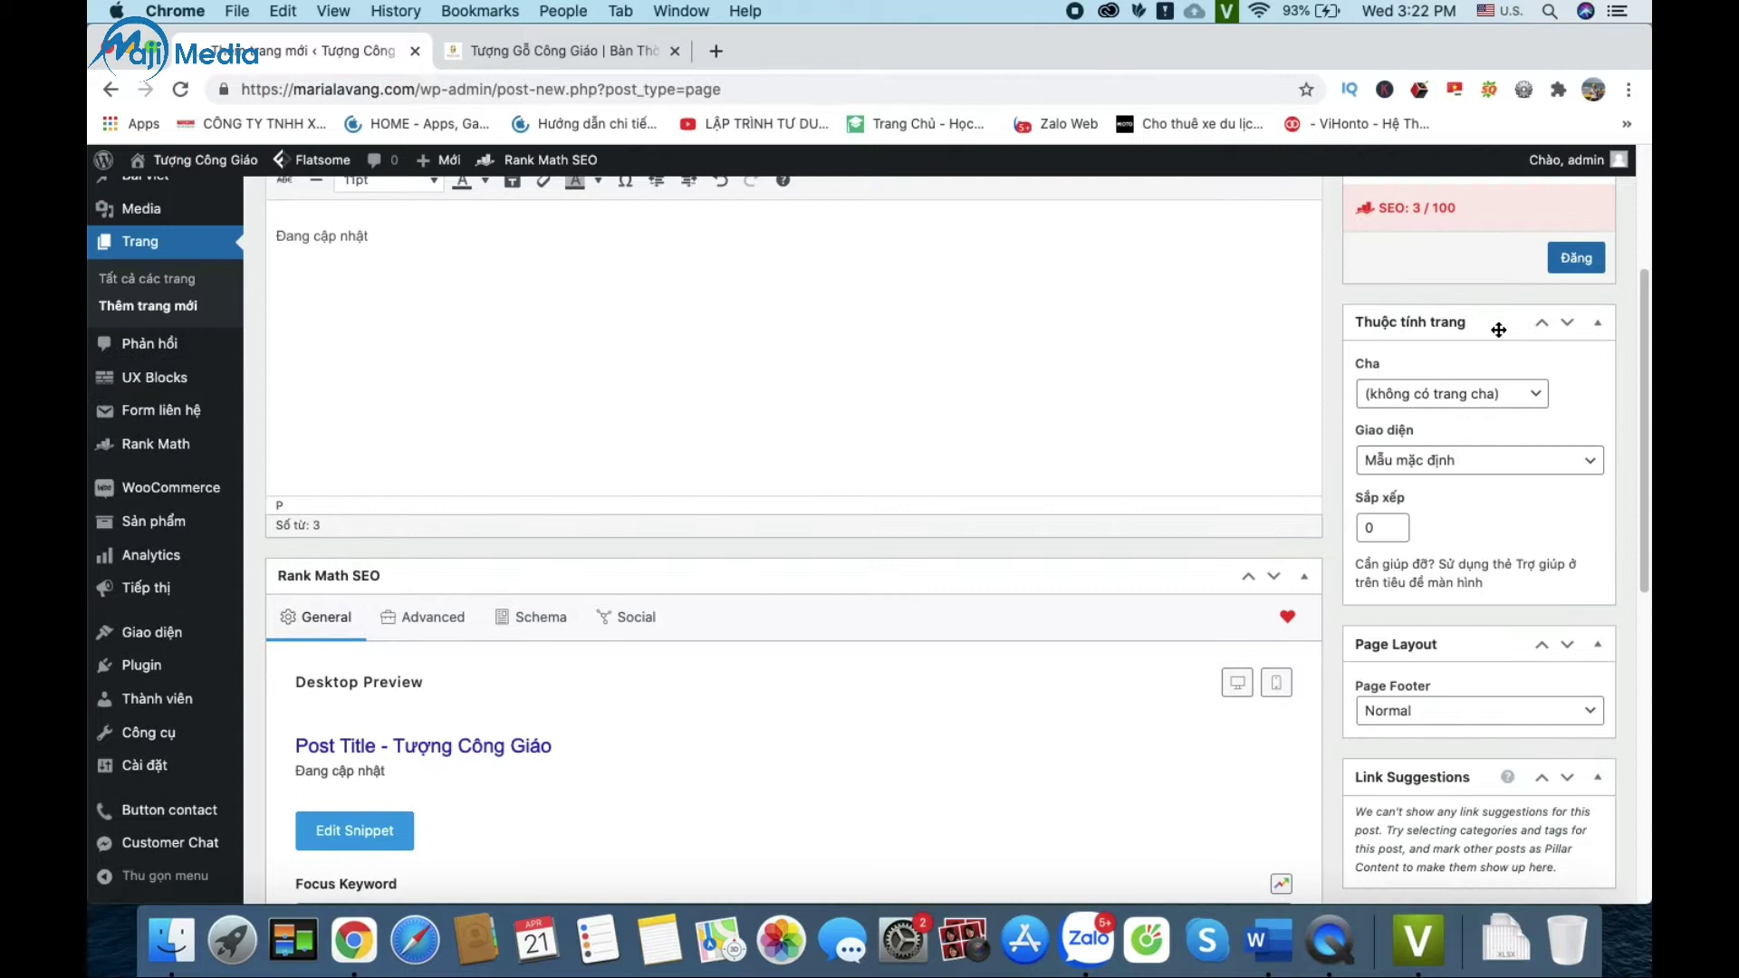
left_click(1463, 401)
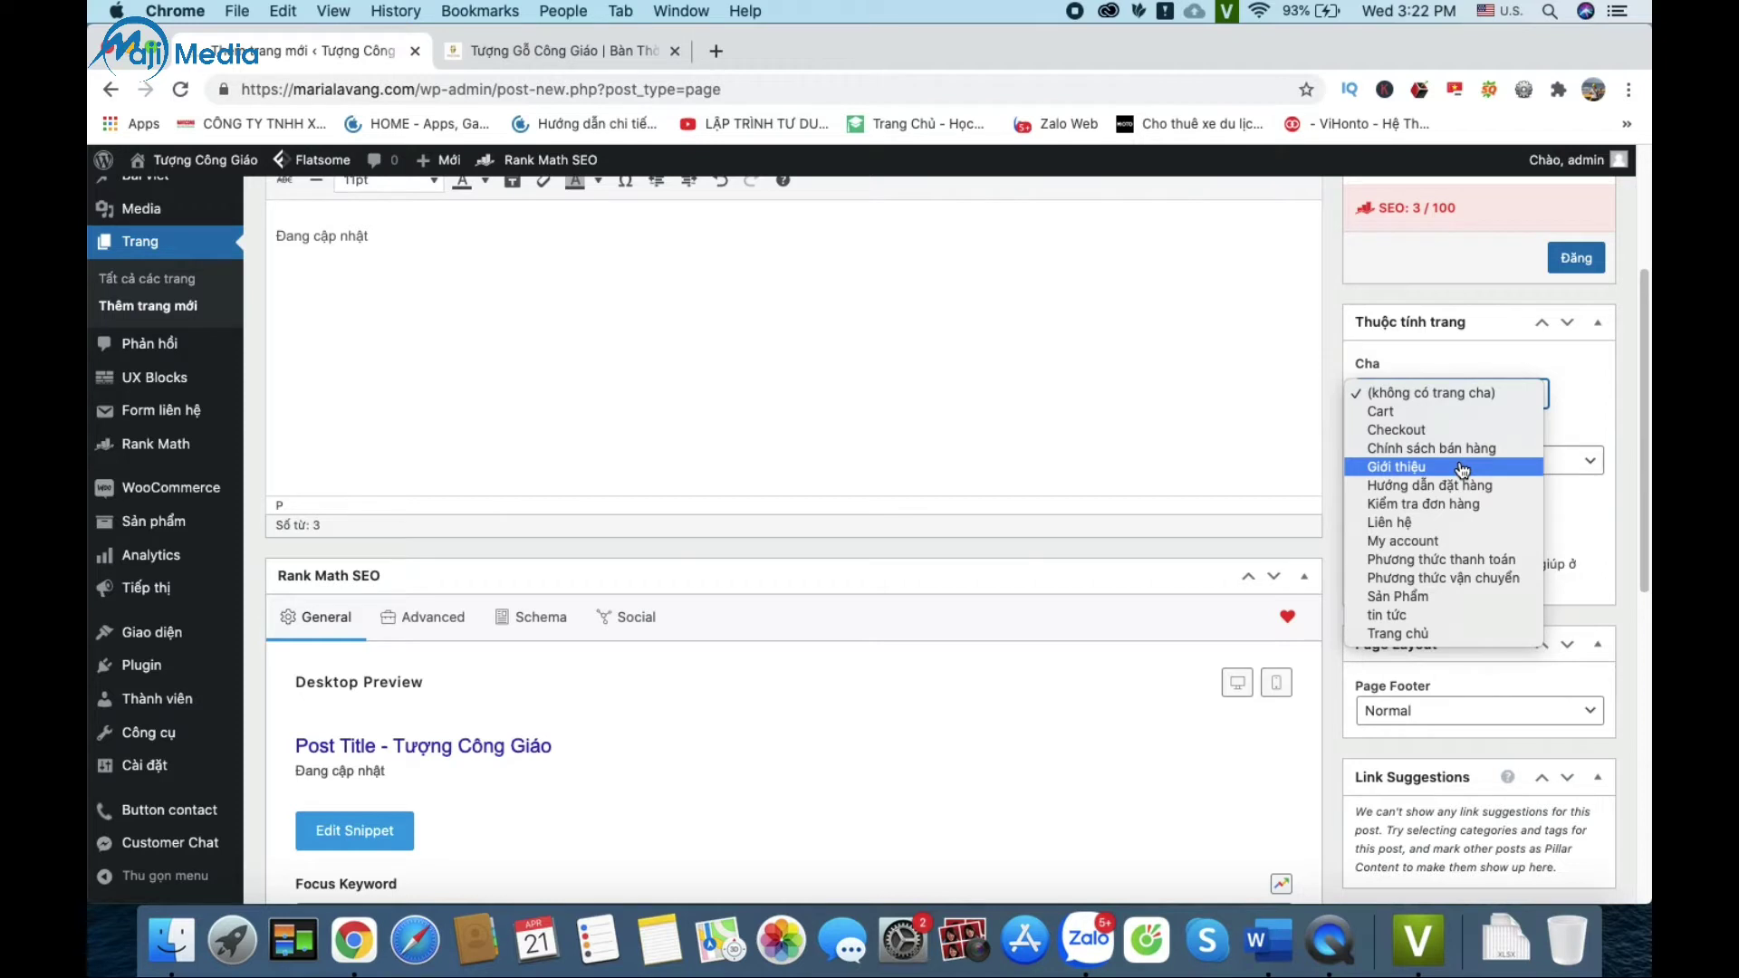
left_click(1463, 469)
left_click(1444, 405)
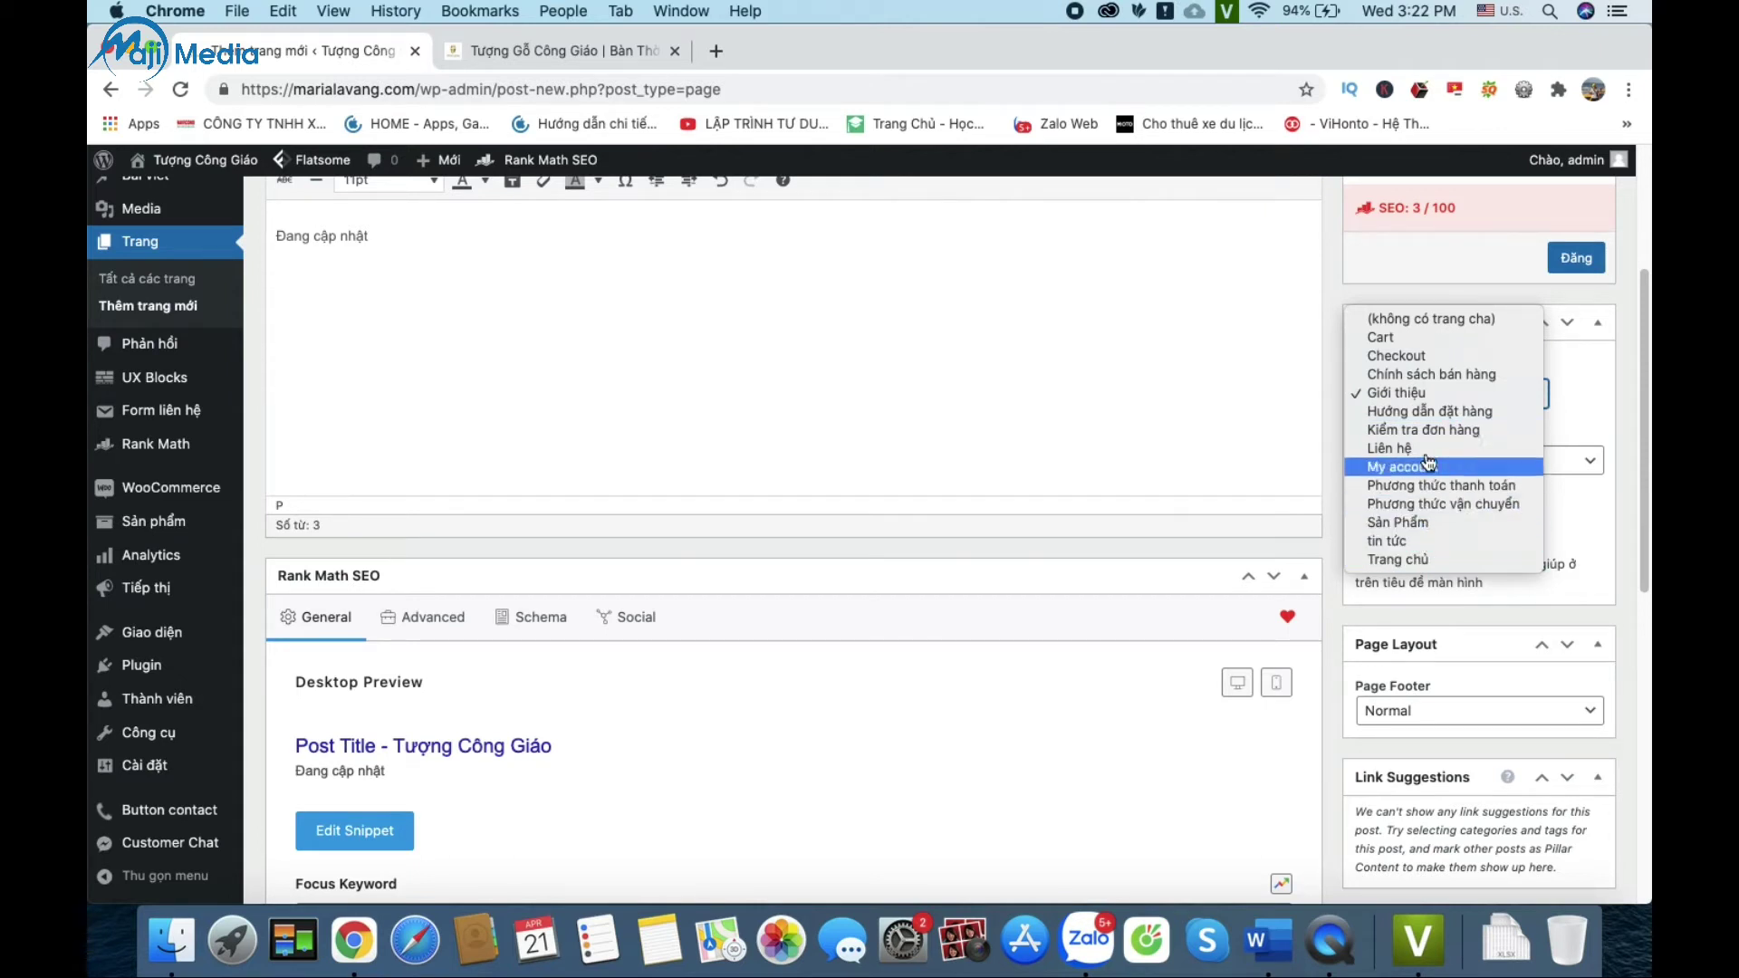
left_click(1396, 392)
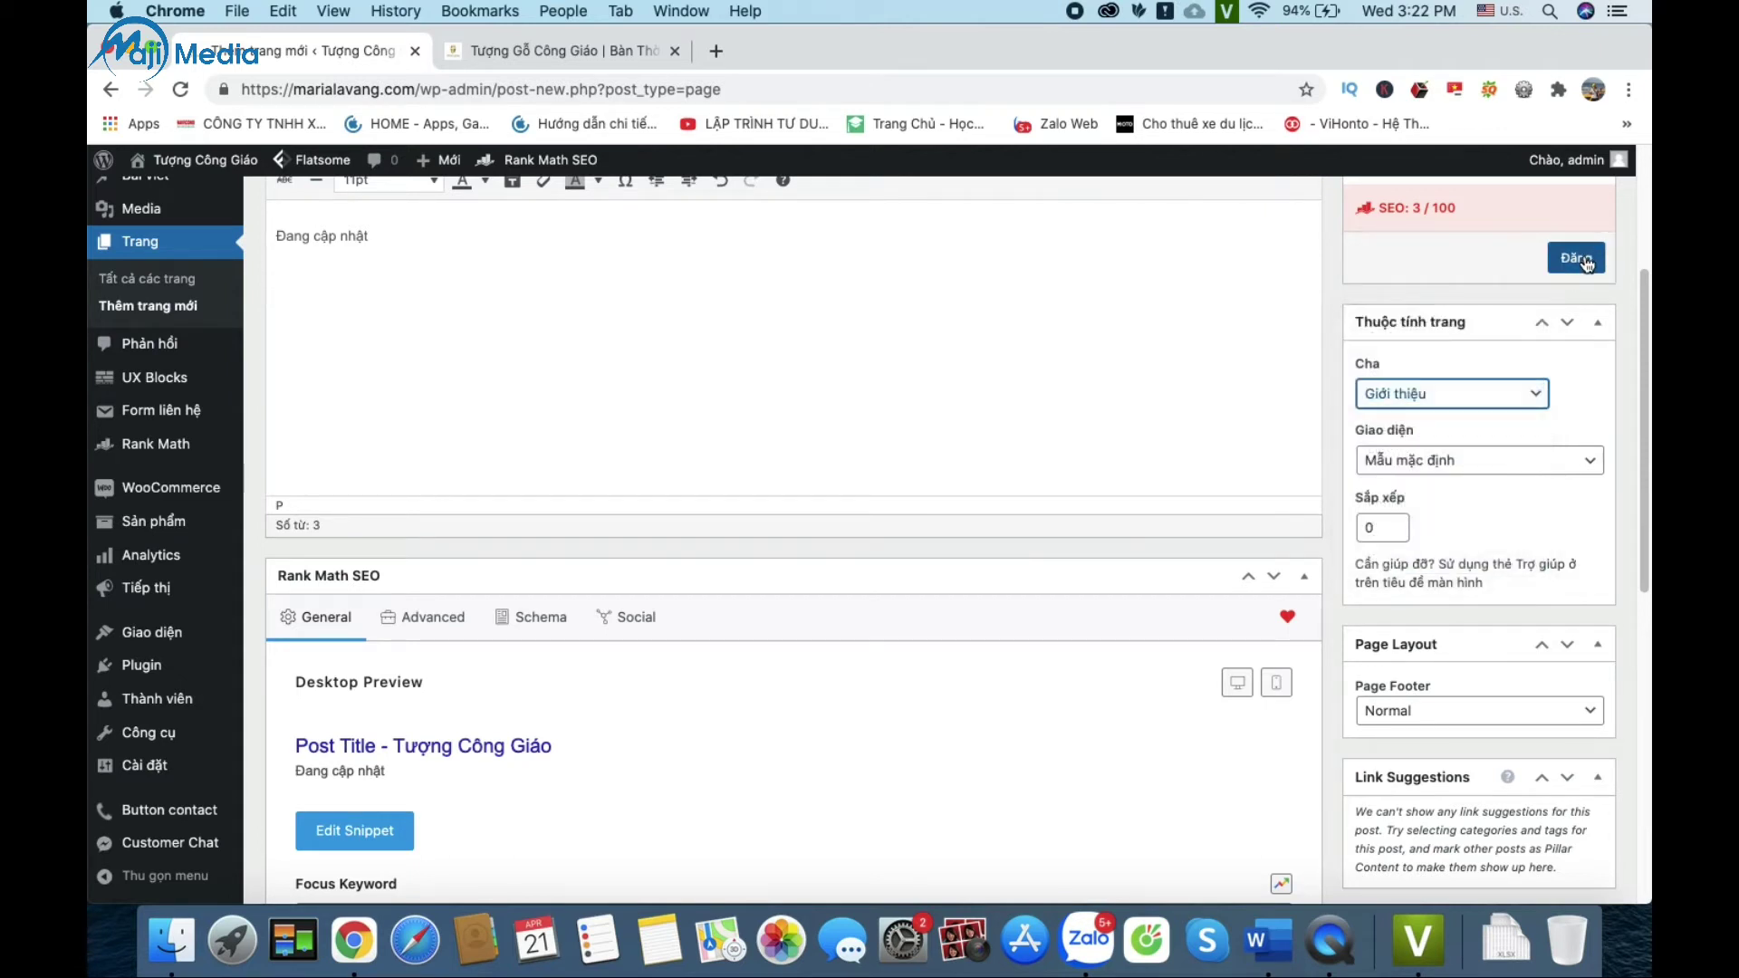
left_click(1586, 261)
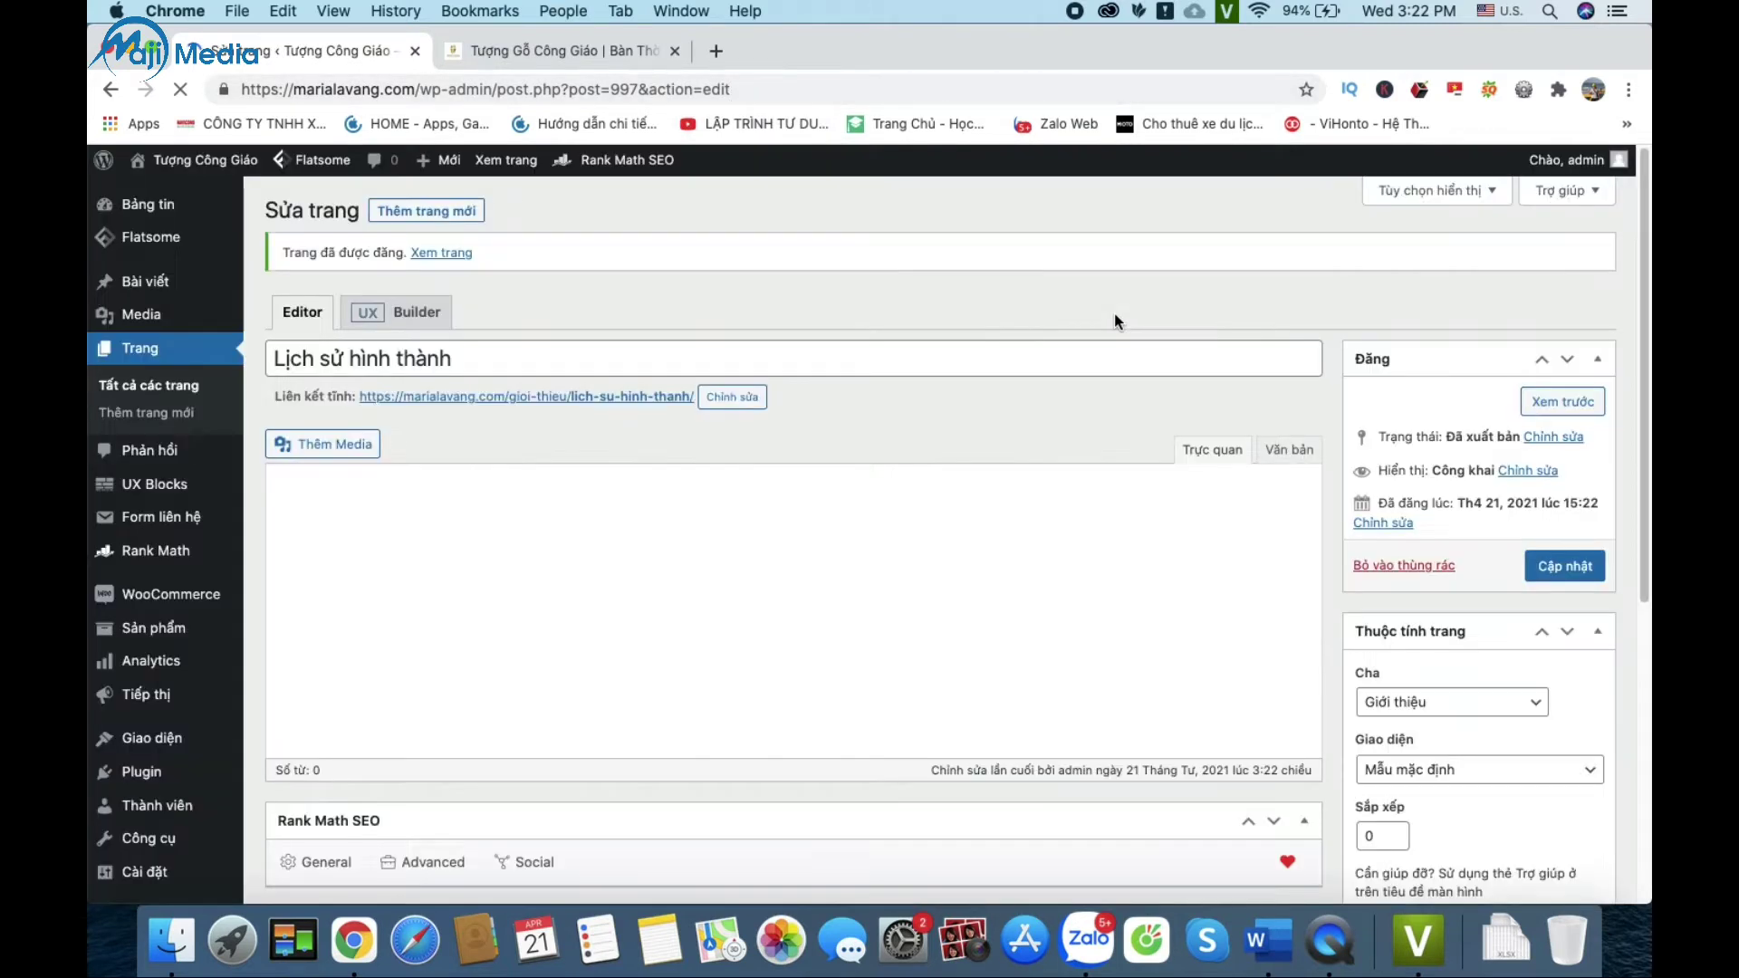
Step: View the published "Lịch sử hình thành" page in a separate tab and examine its address
left_click(441, 253)
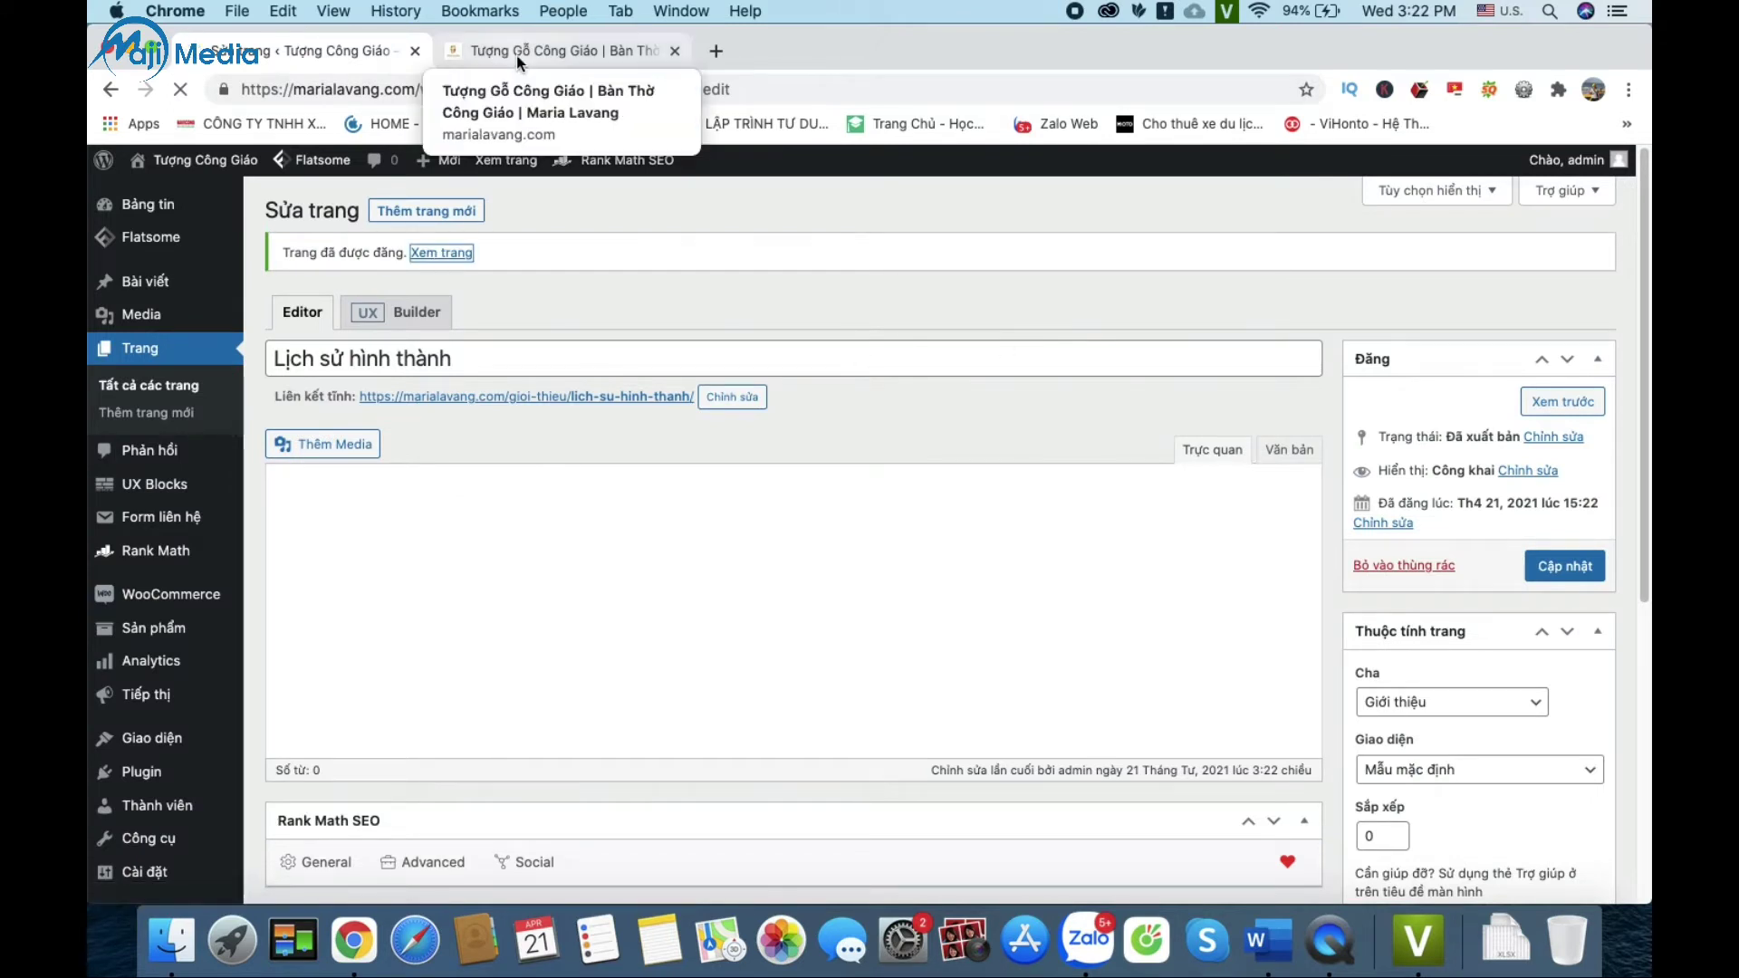
left_click(439, 210, "super")
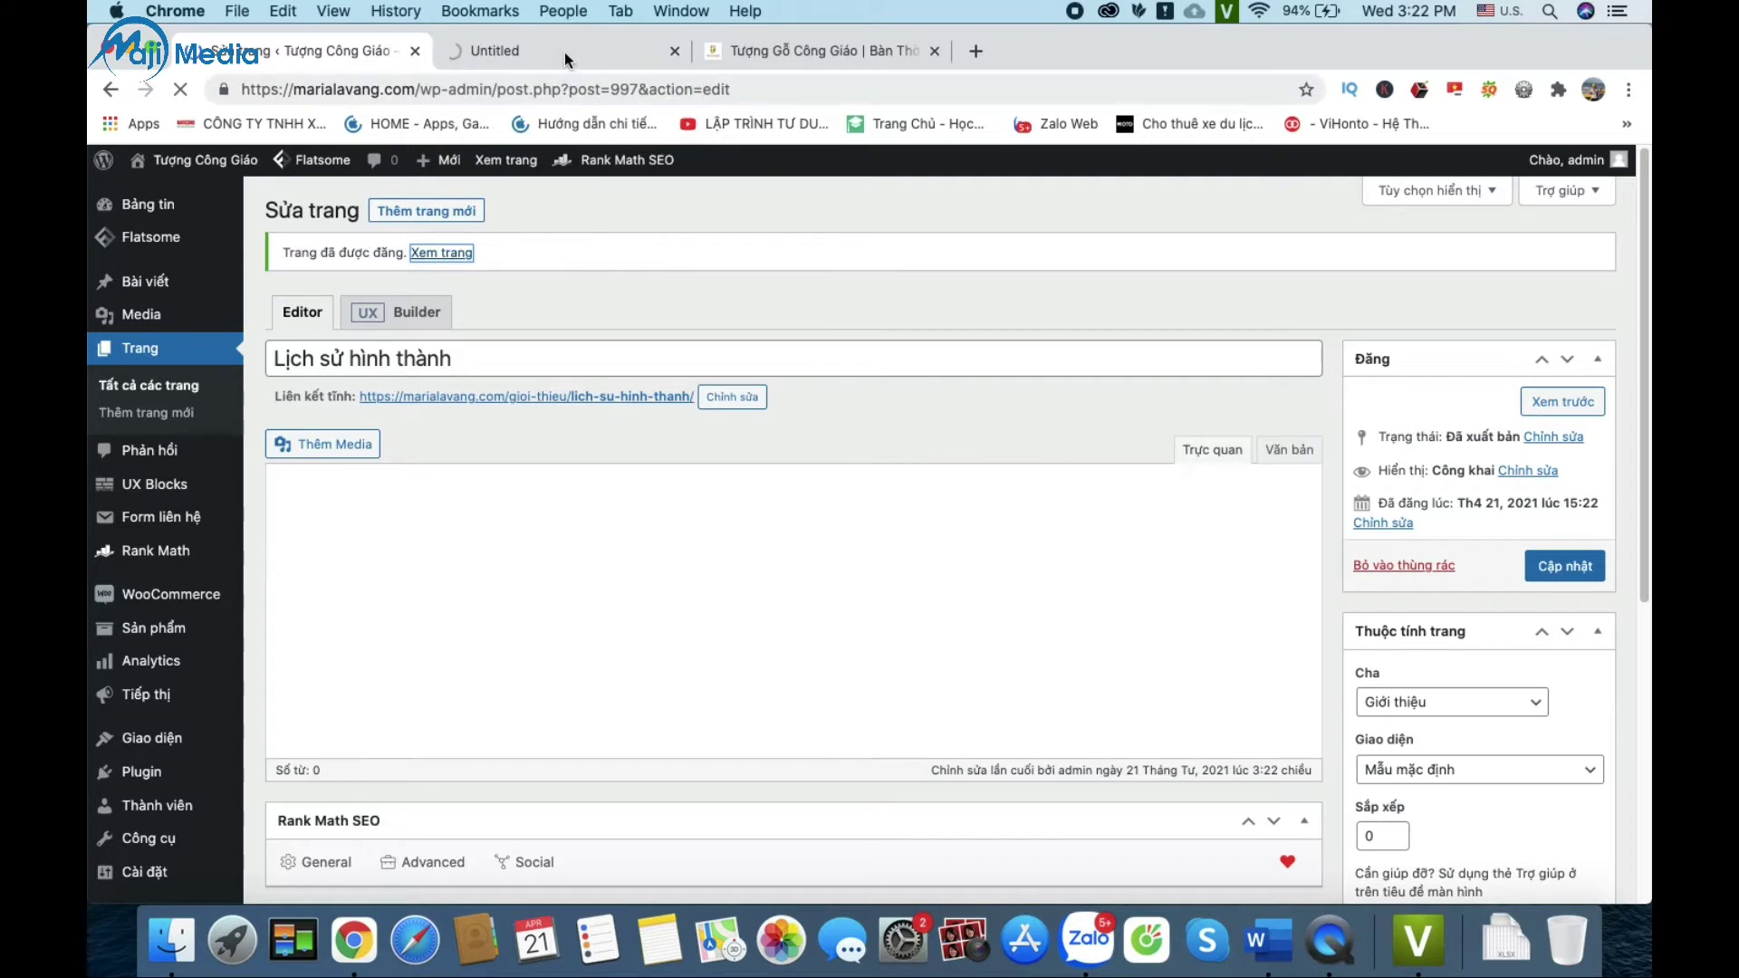
left_click(558, 51)
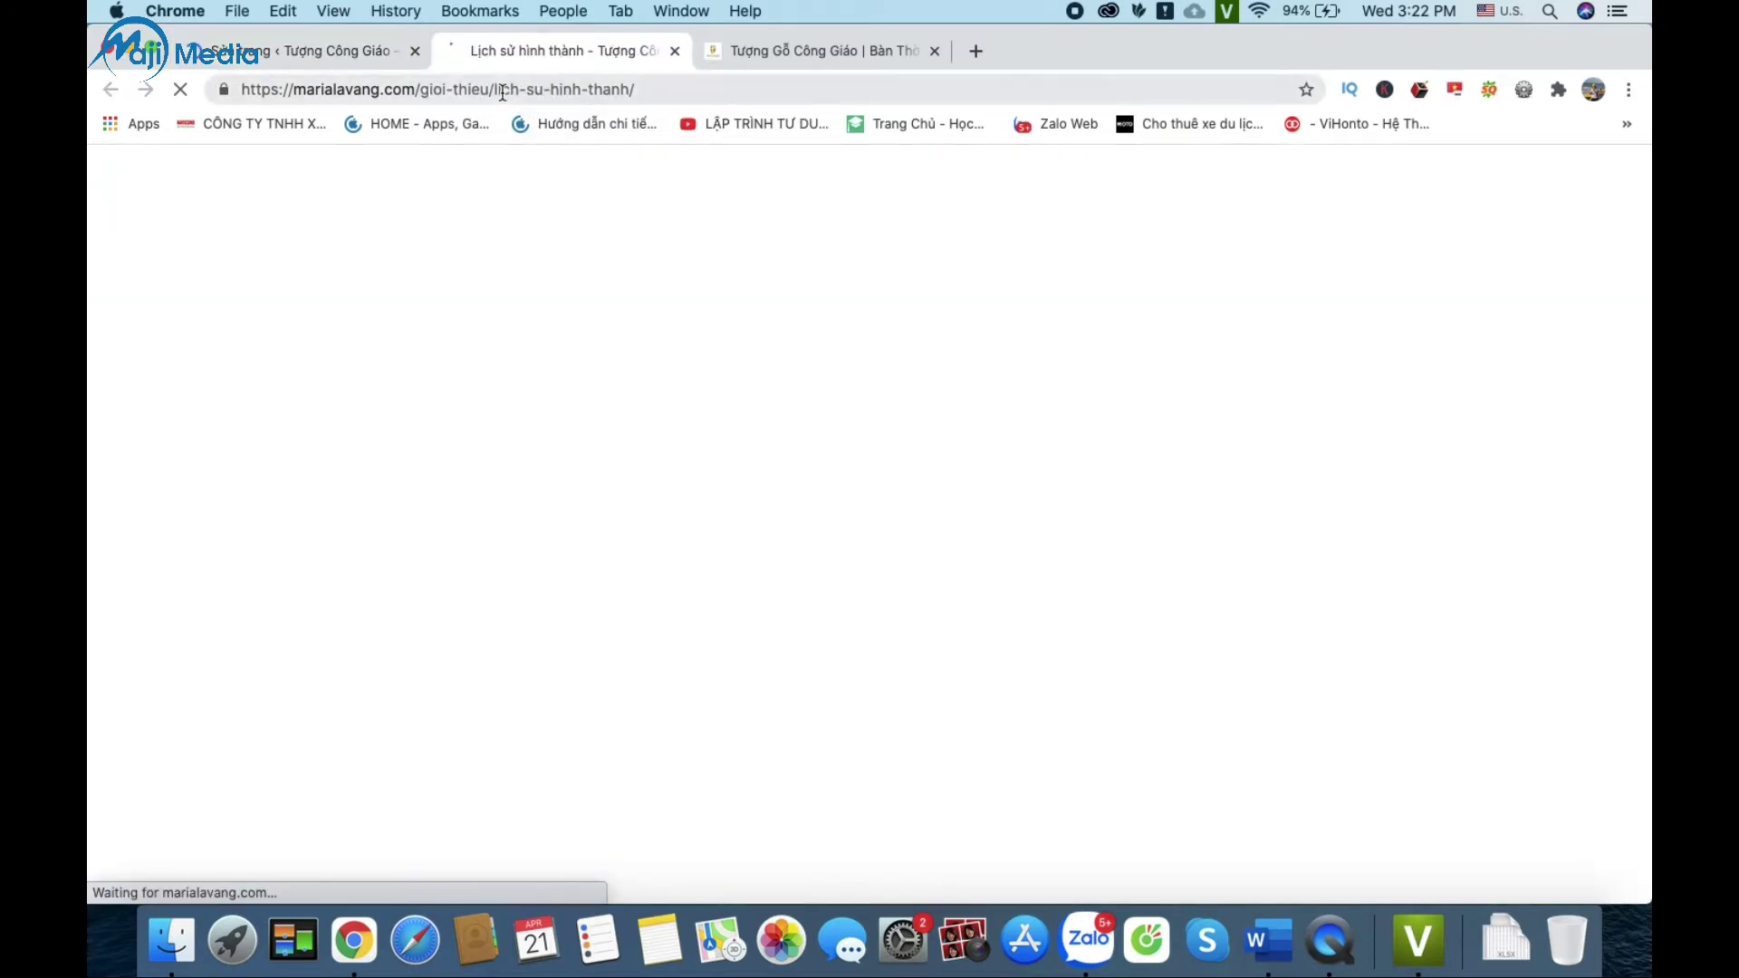
left_click_drag(502, 89, 667, 90)
left_click(667, 90)
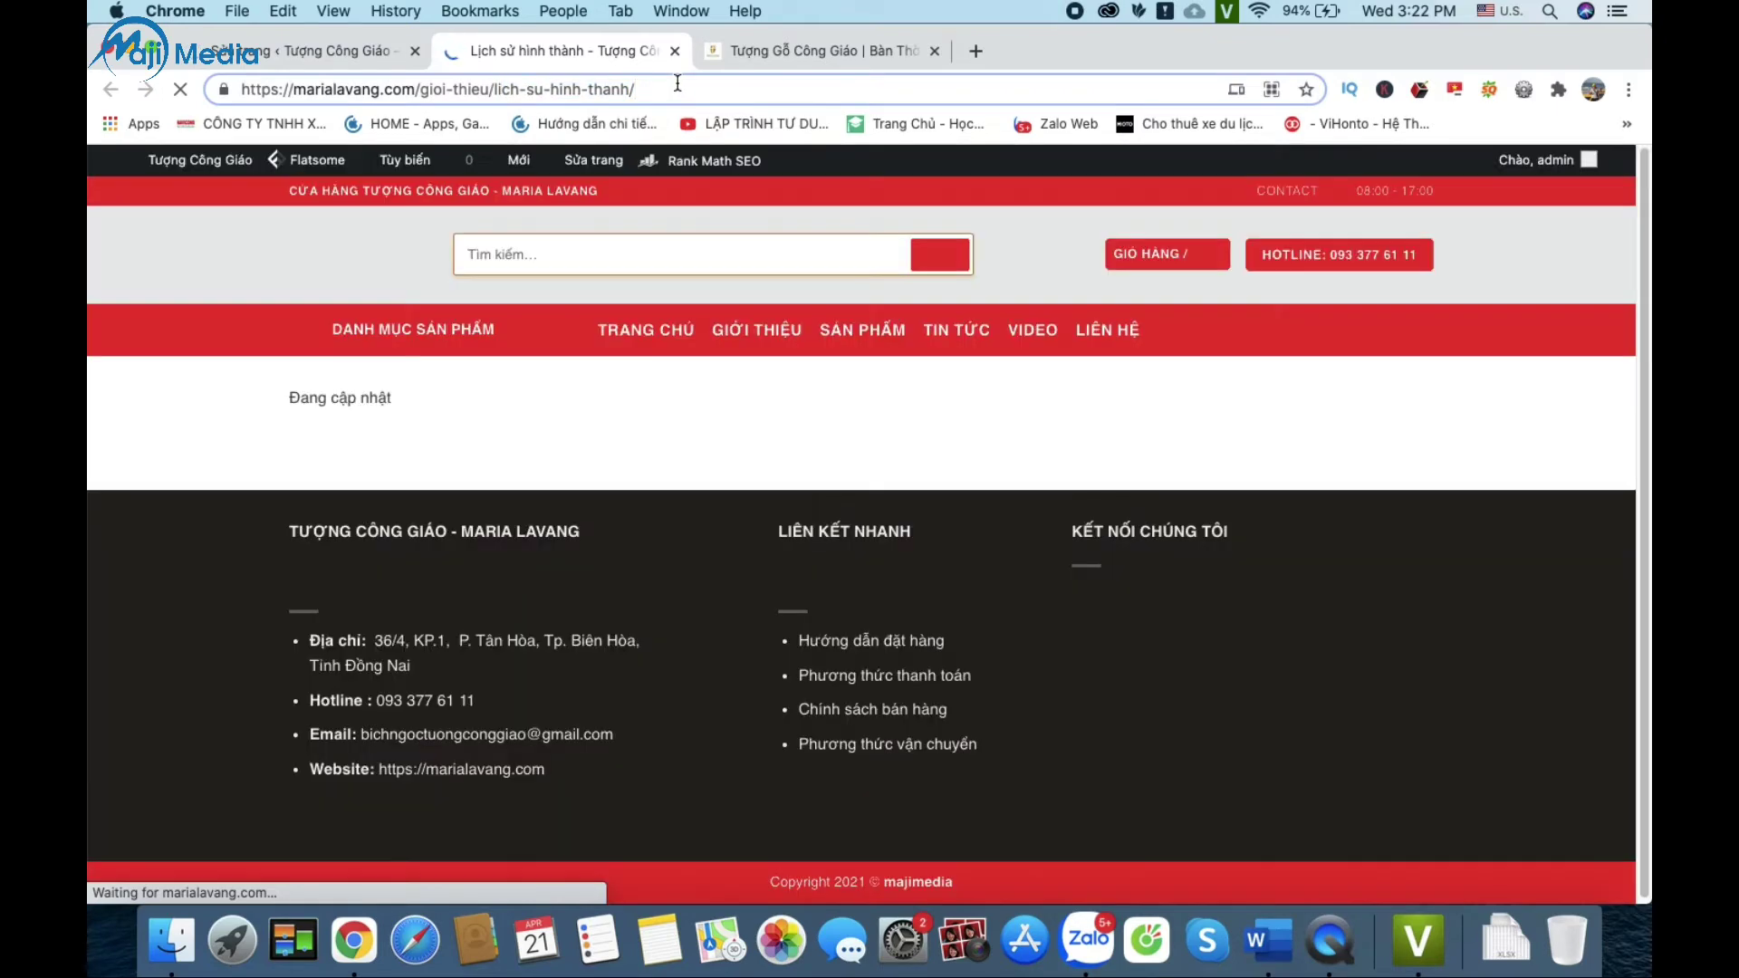
Step: Open the "Giới thiệu" page on the live website and look over its content
key("ctrl+Tab")
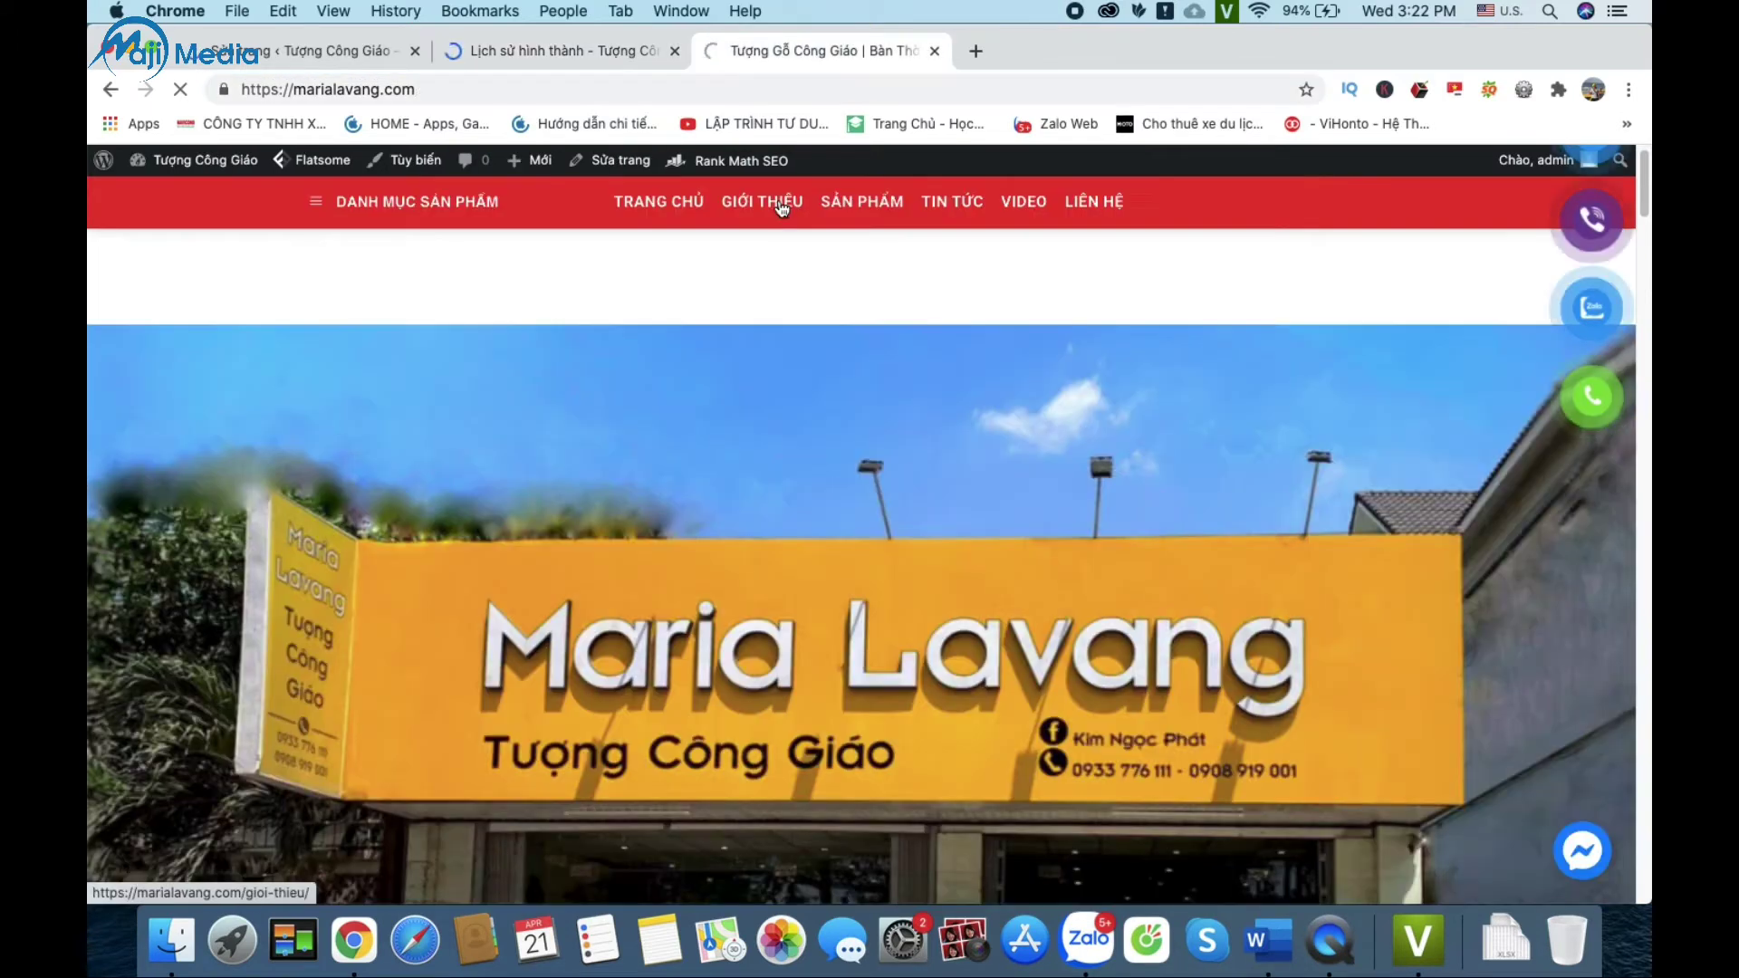
left_click(782, 208)
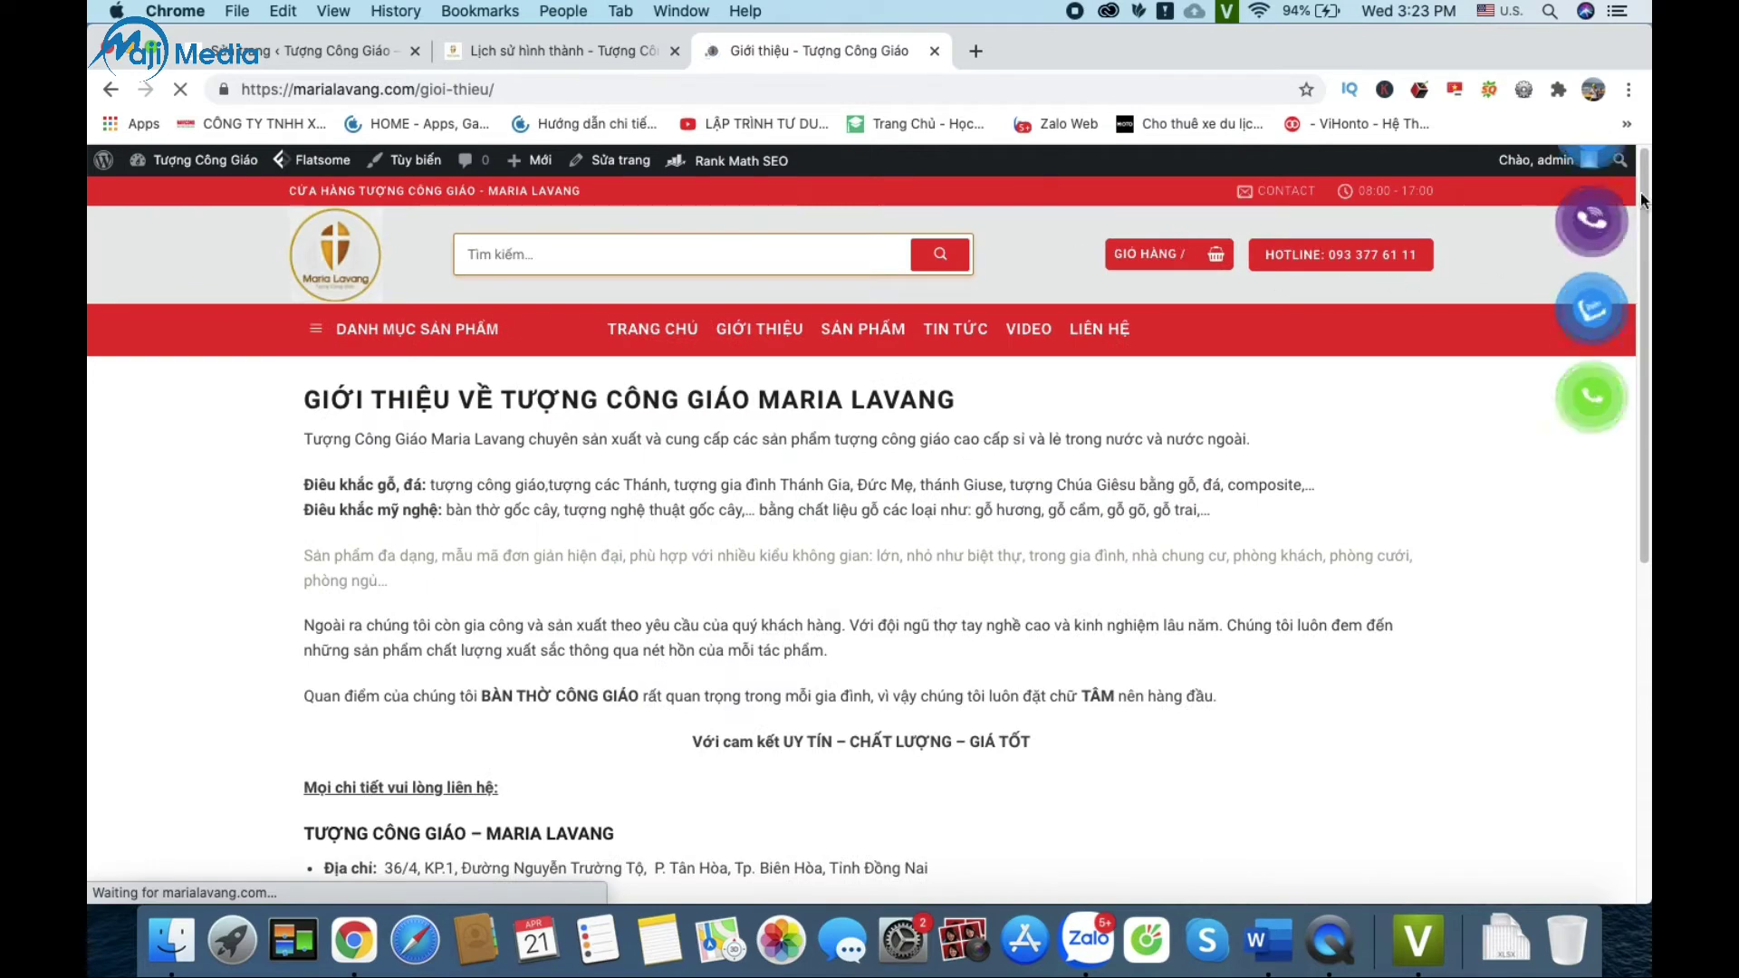
scroll(1644, 217, "down", 1)
left_click_drag(1644, 217, 1640, 181)
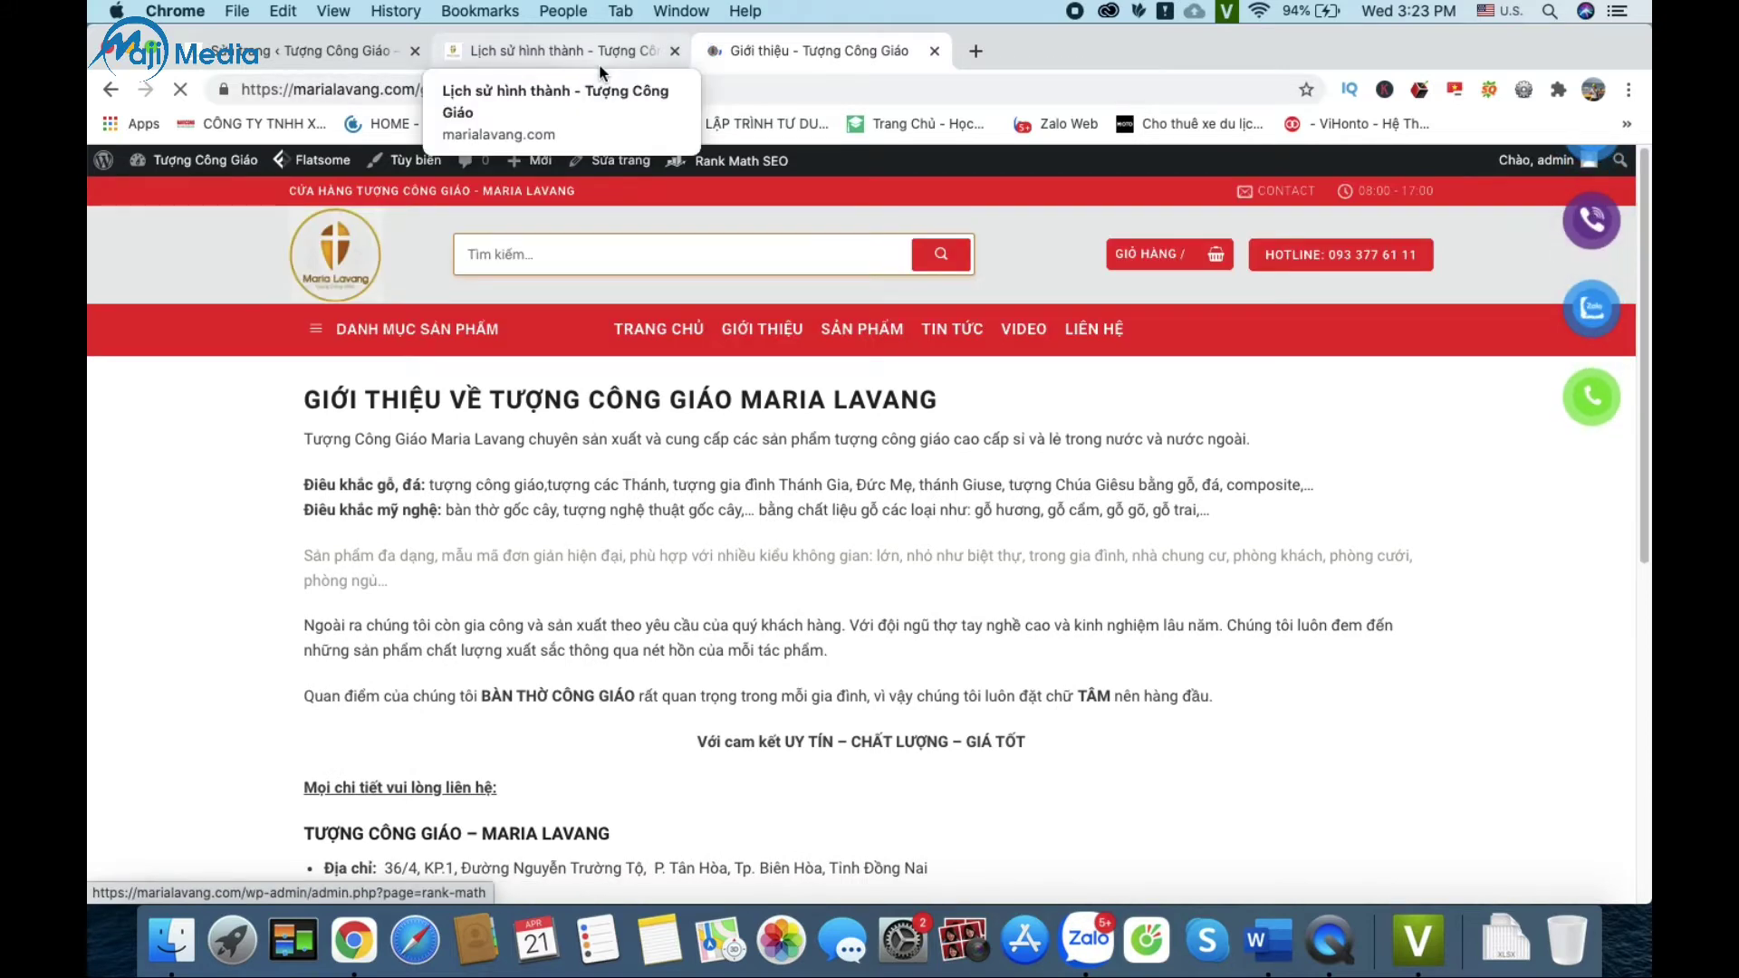
Step: Go back to the admin's list of all pages and open the "Giới thiệu" page for editing
left_click(354, 56)
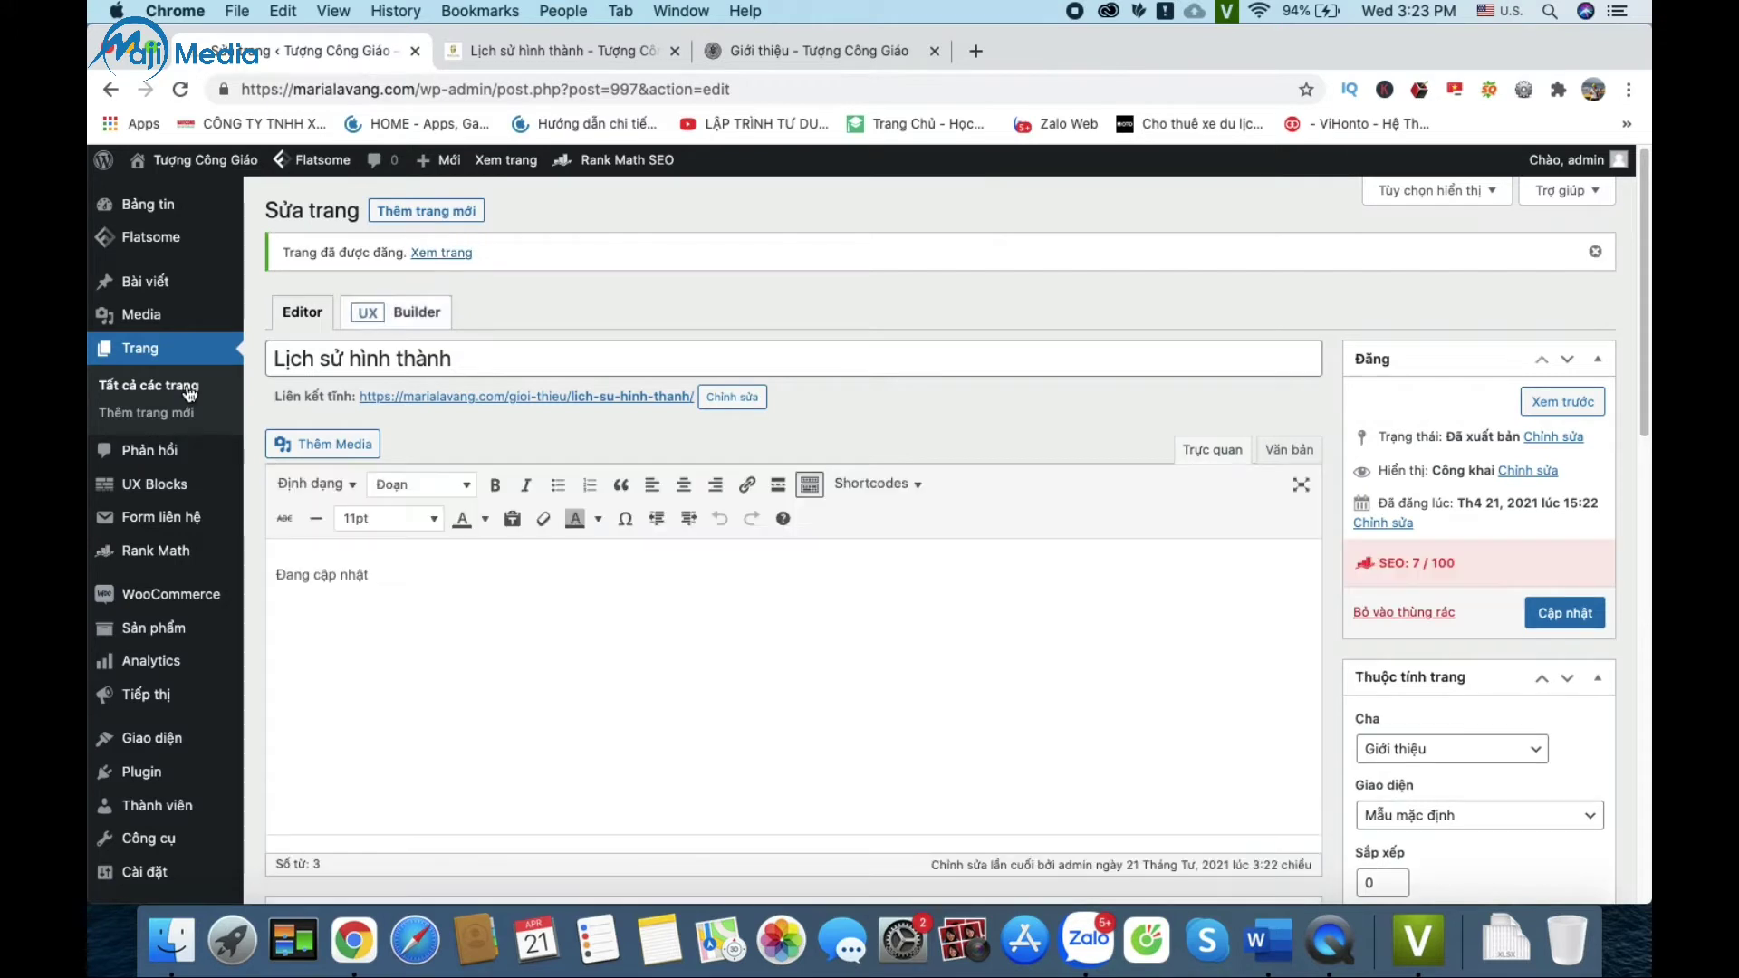
left_click(186, 387)
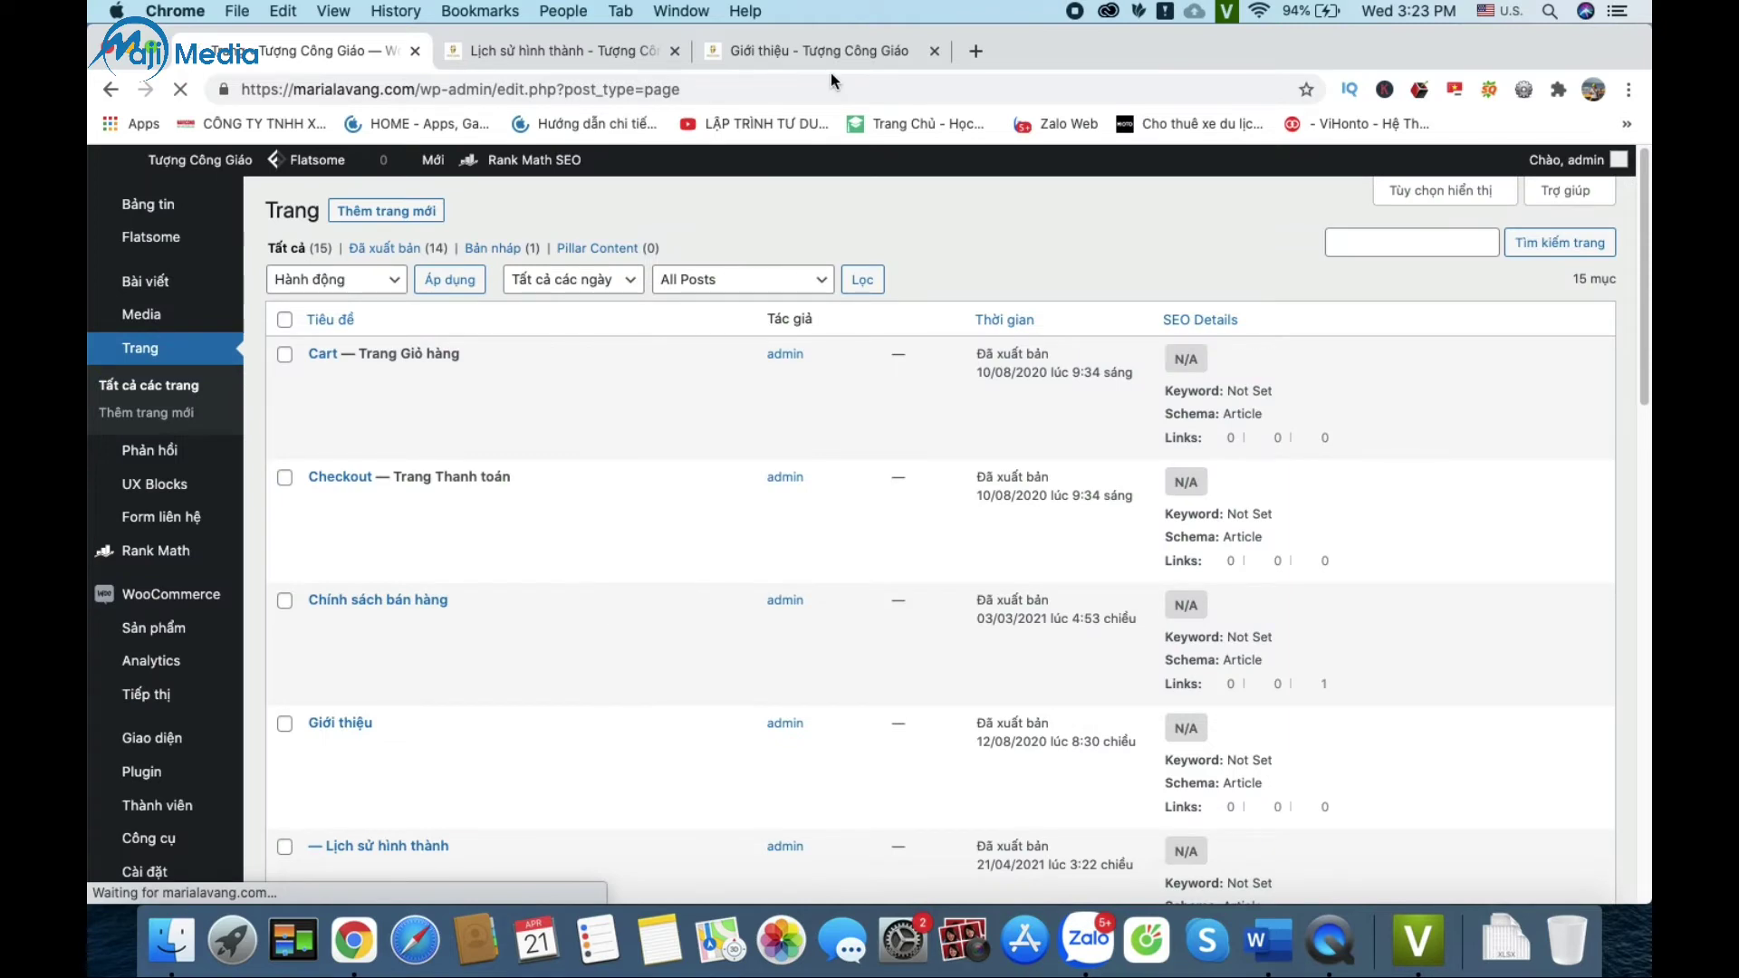
key("super+3")
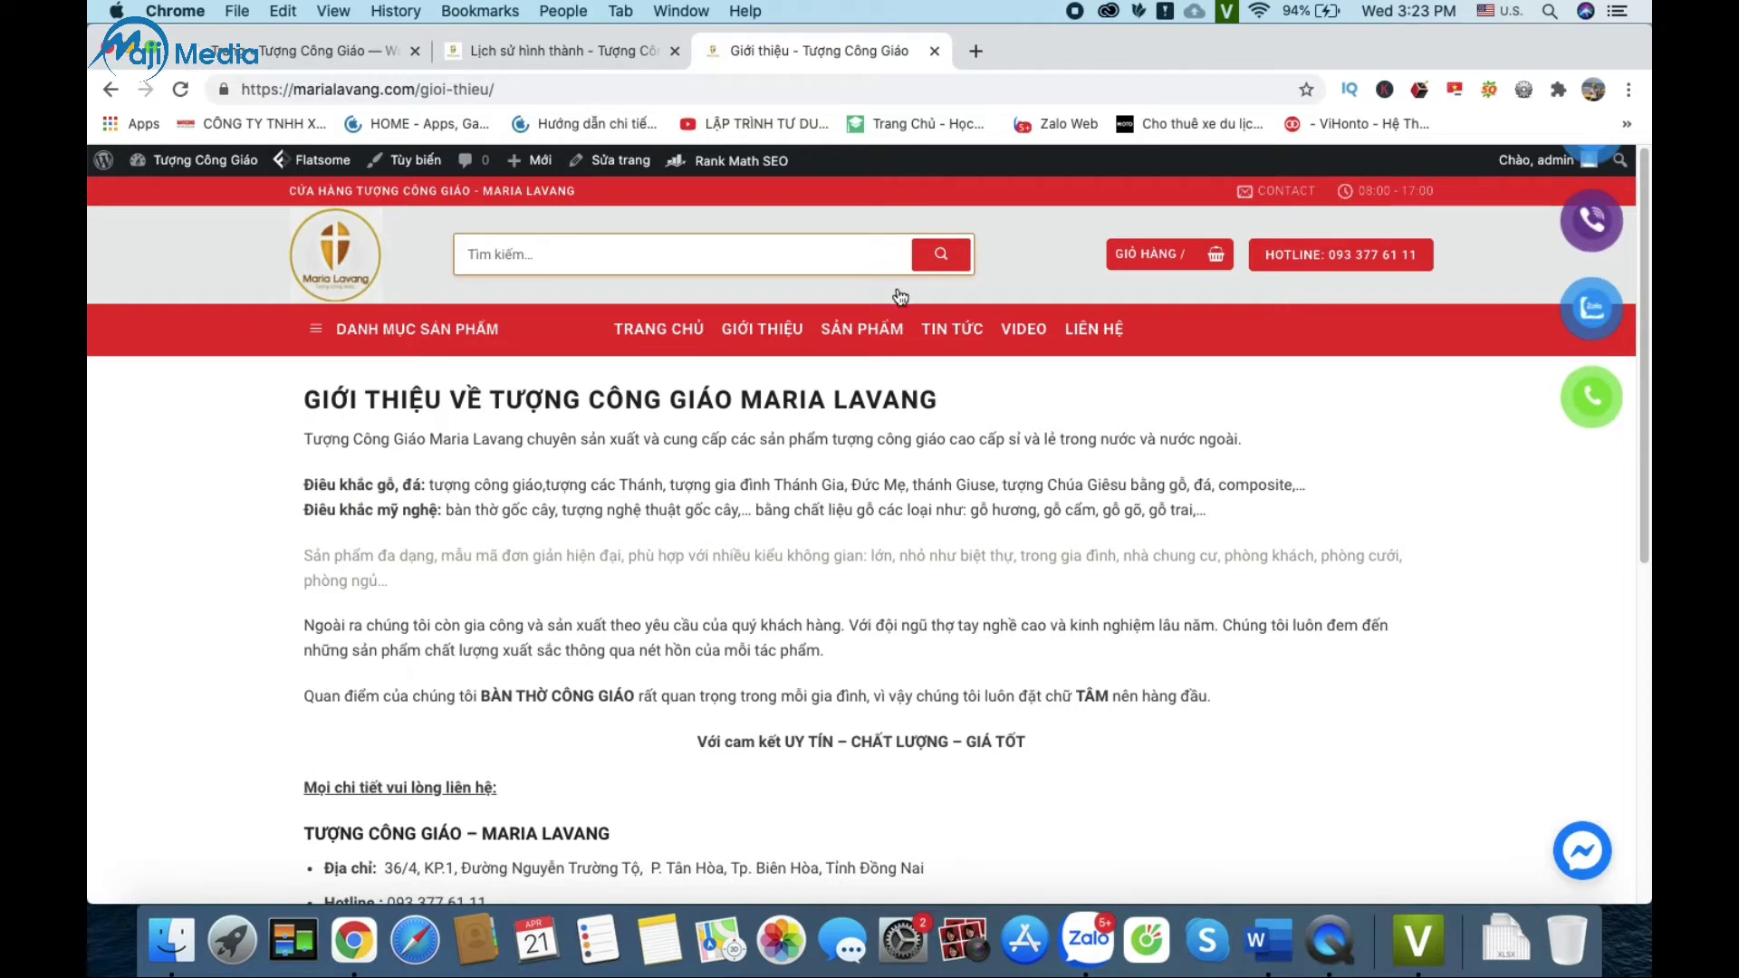
left_click(320, 50)
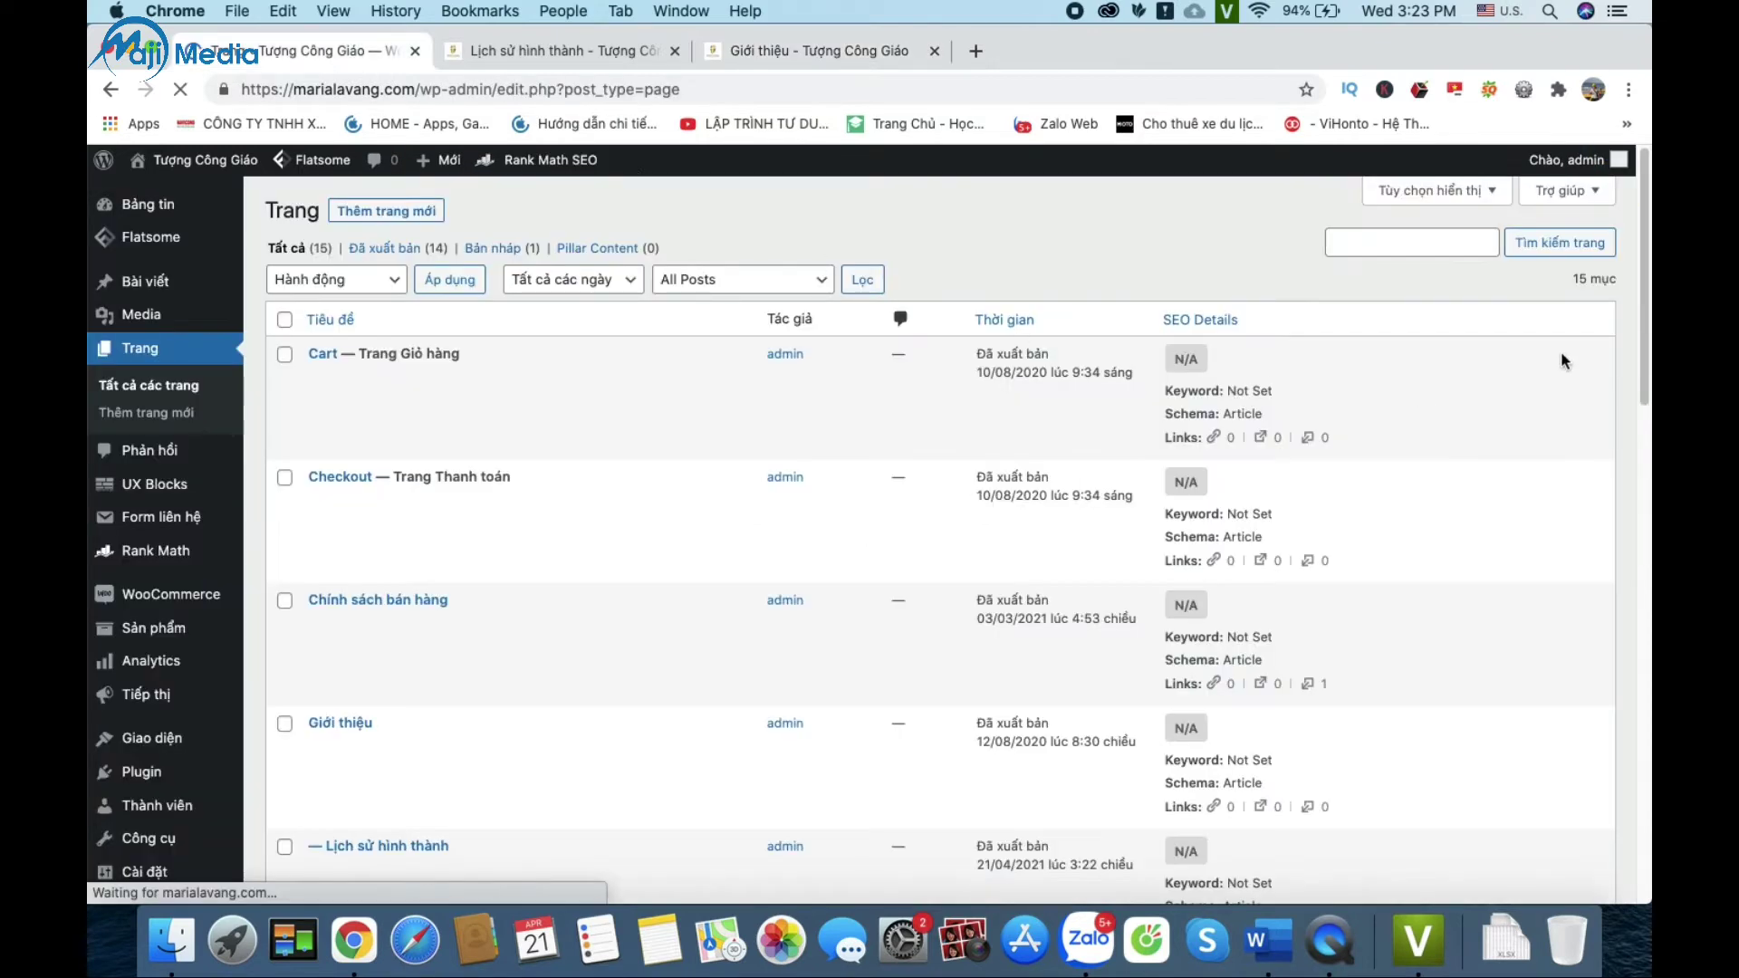
left_click_drag(1642, 319, 1639, 383)
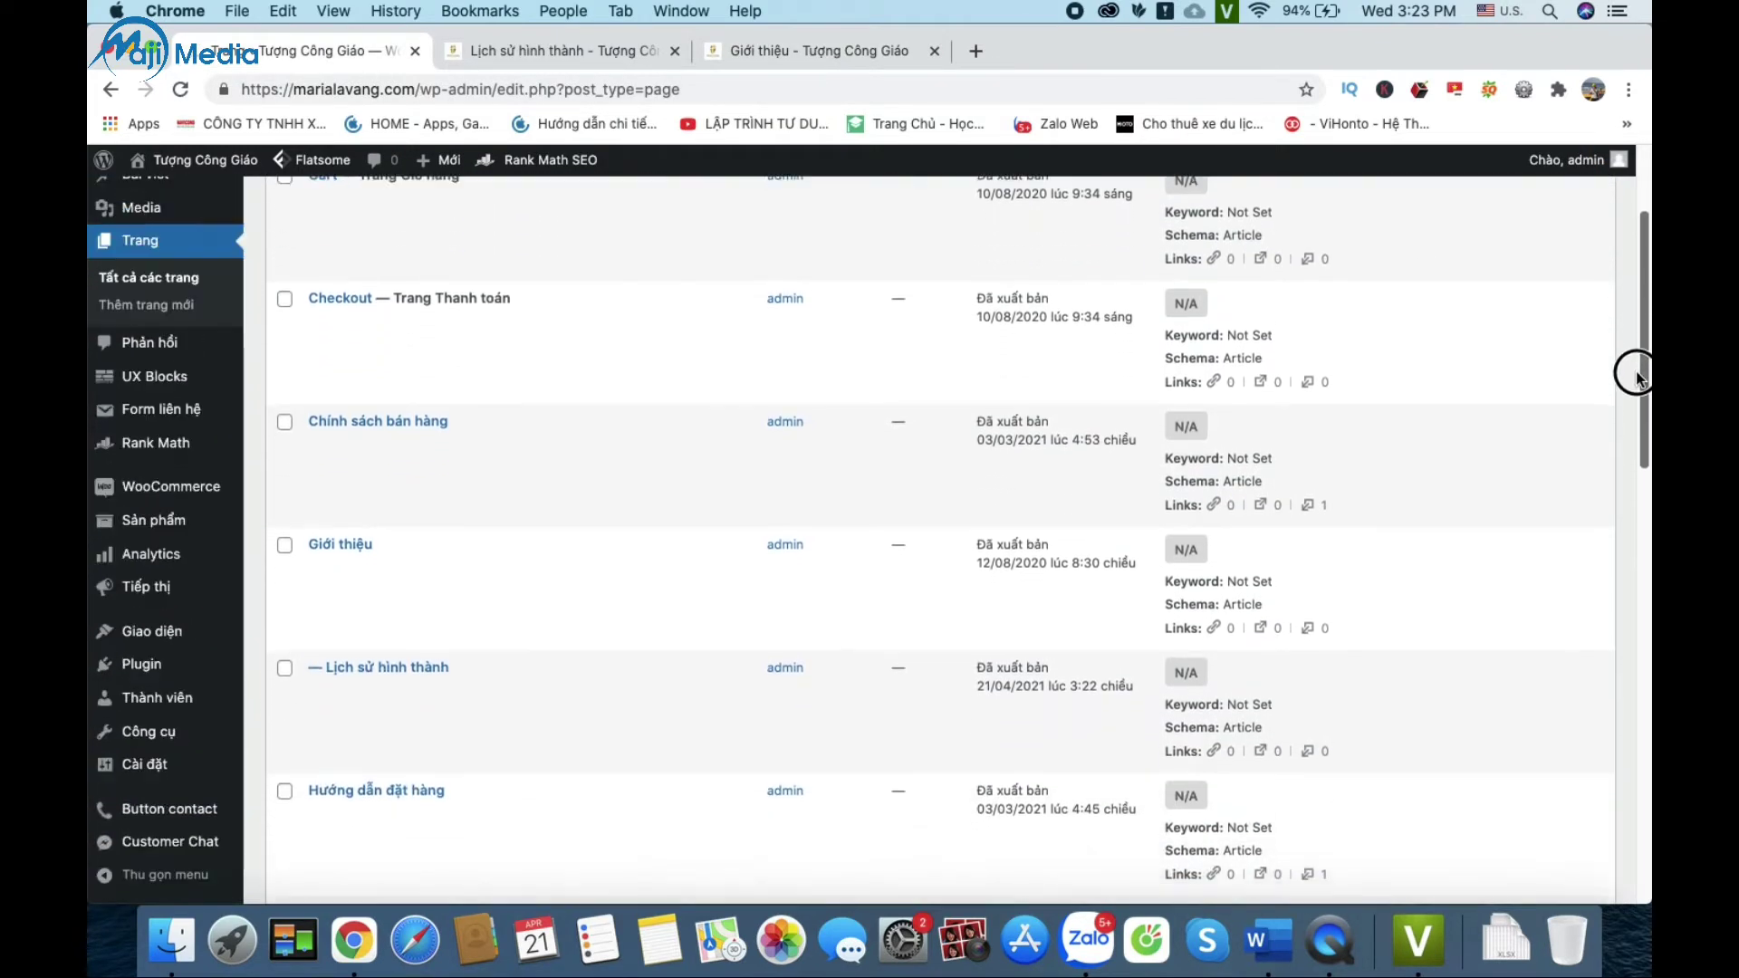
left_click(357, 563)
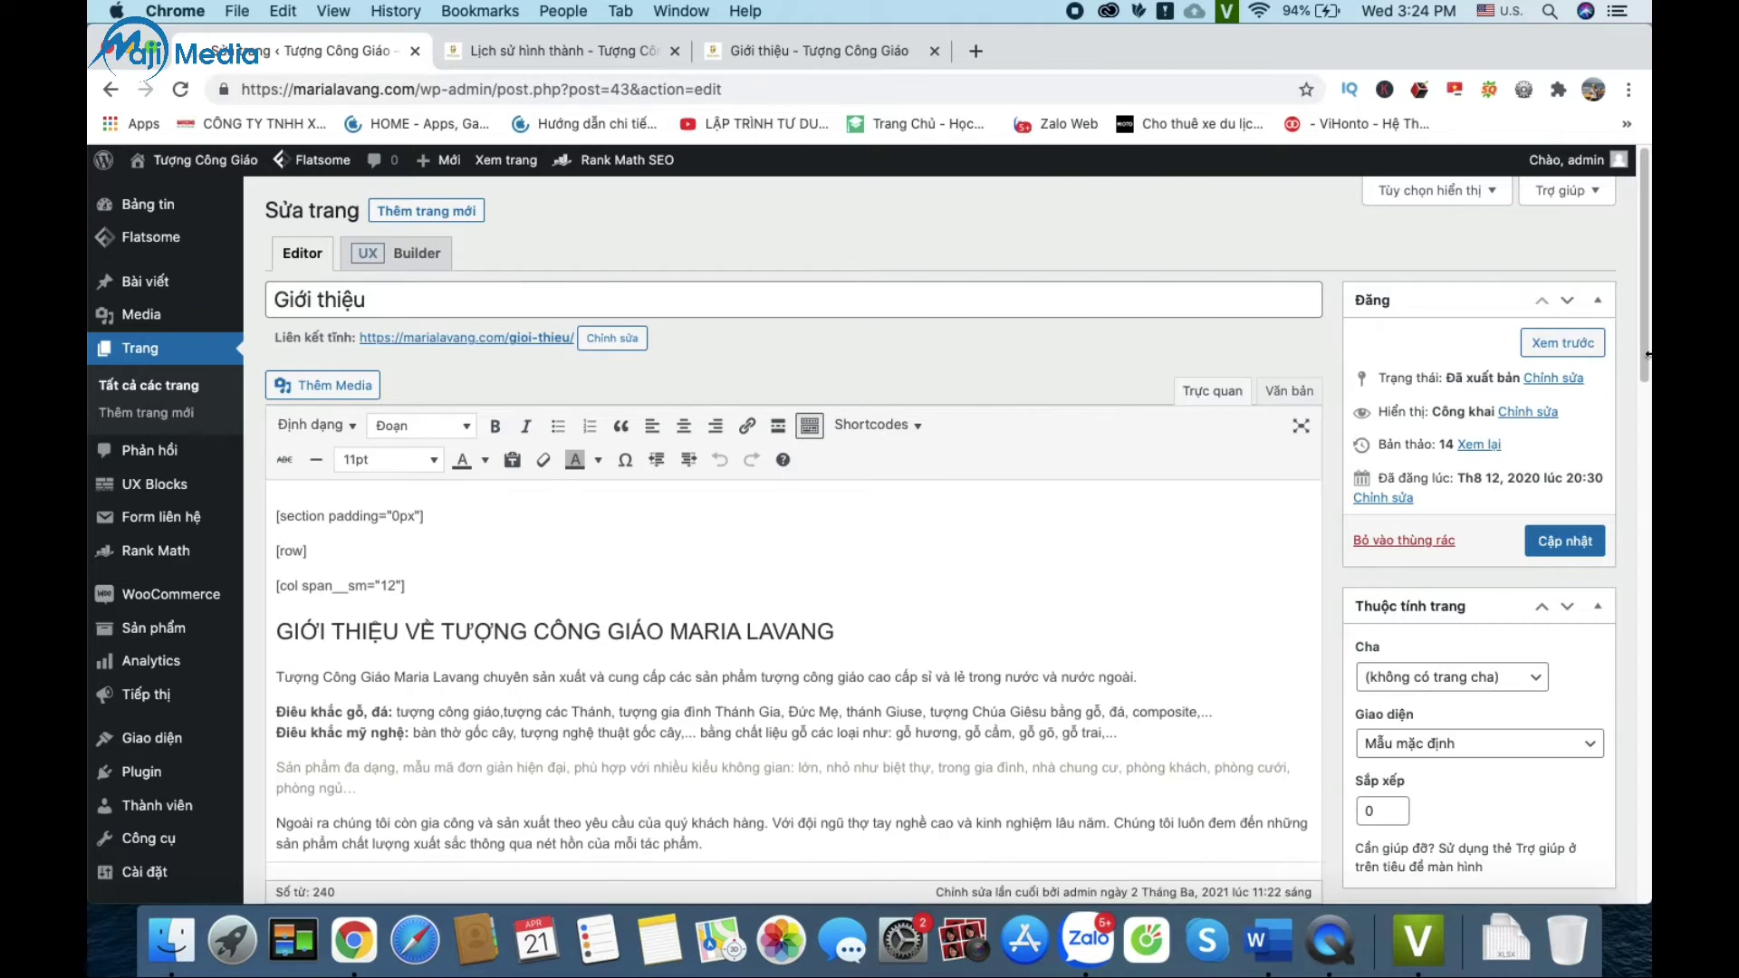
Step: Examine the "Giới thiệu" page's content down to the contact details, both in visual mode and as HTML text
left_click_drag(1644, 342, 1644, 383)
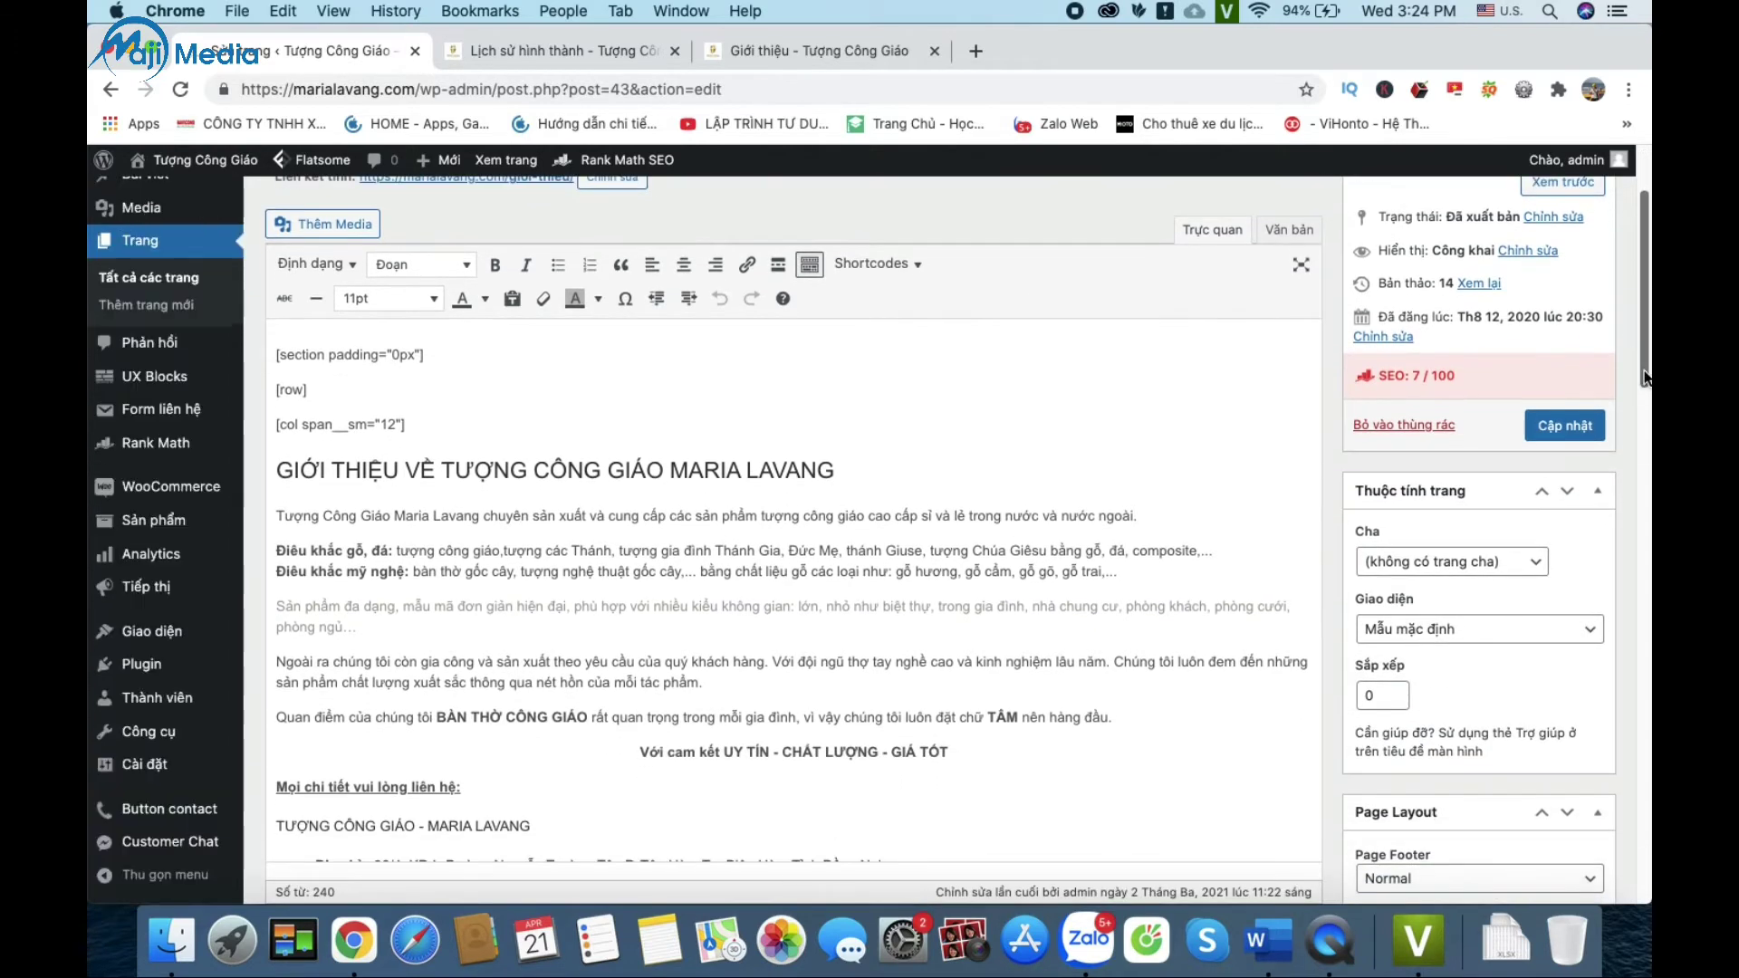
left_click(848, 688, "shift")
left_click(878, 739)
left_click(1242, 457)
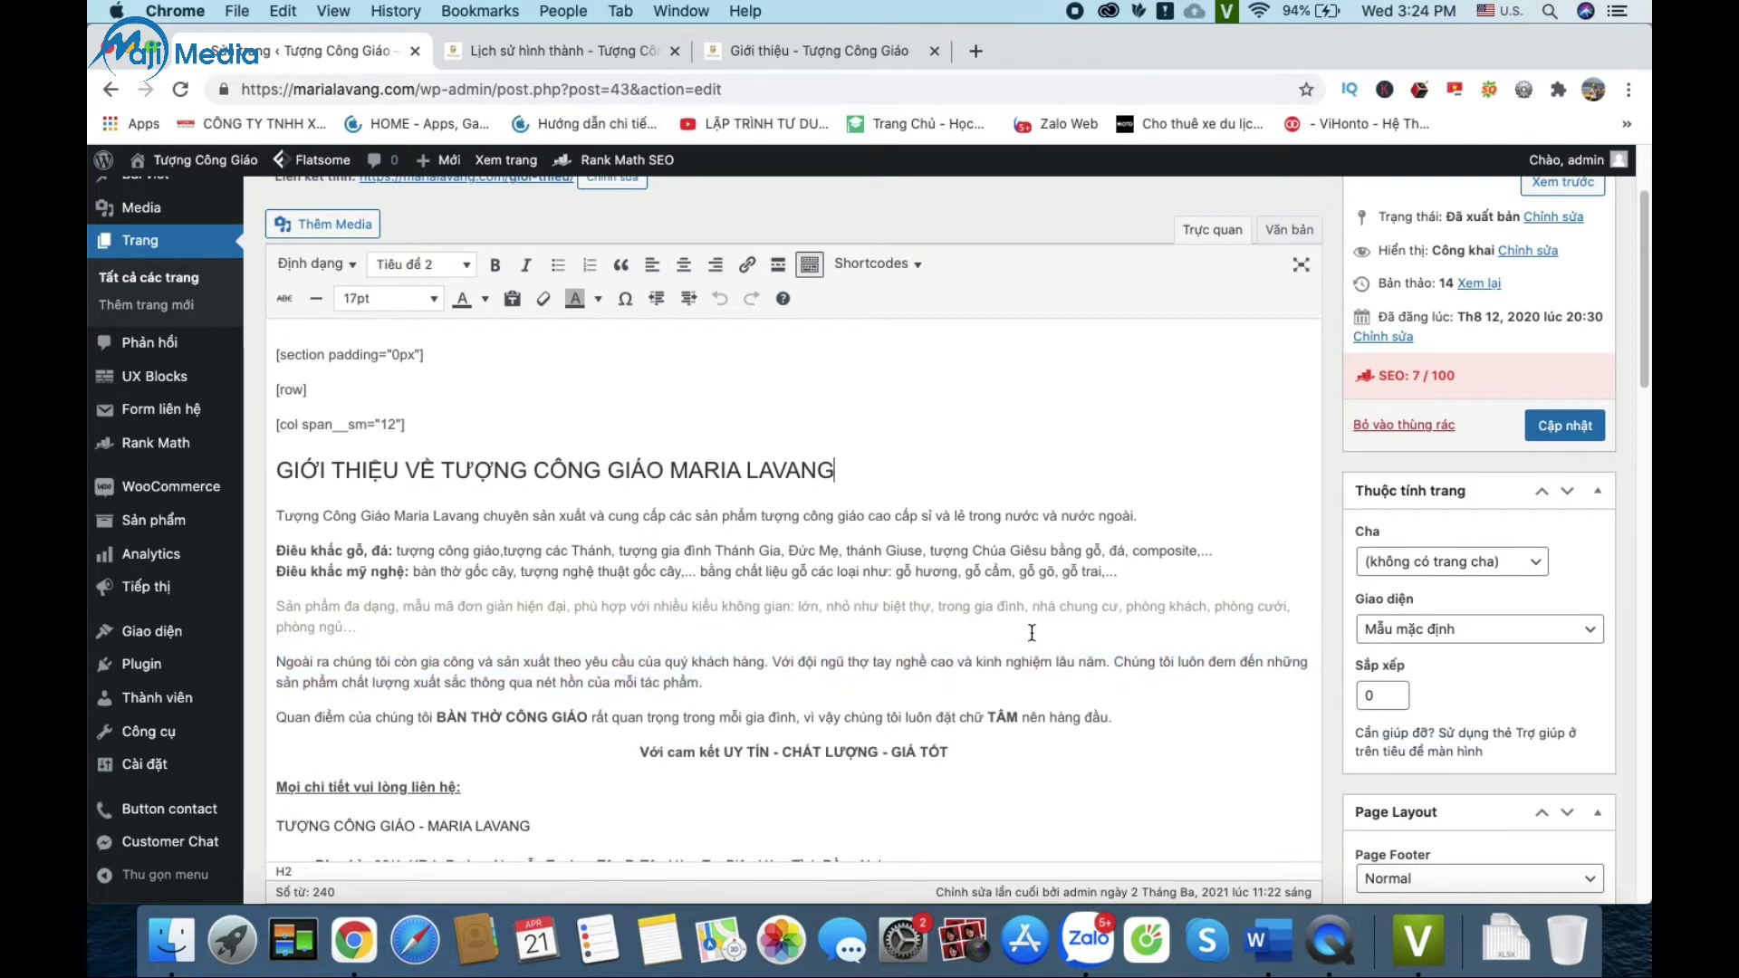
left_click(1013, 675)
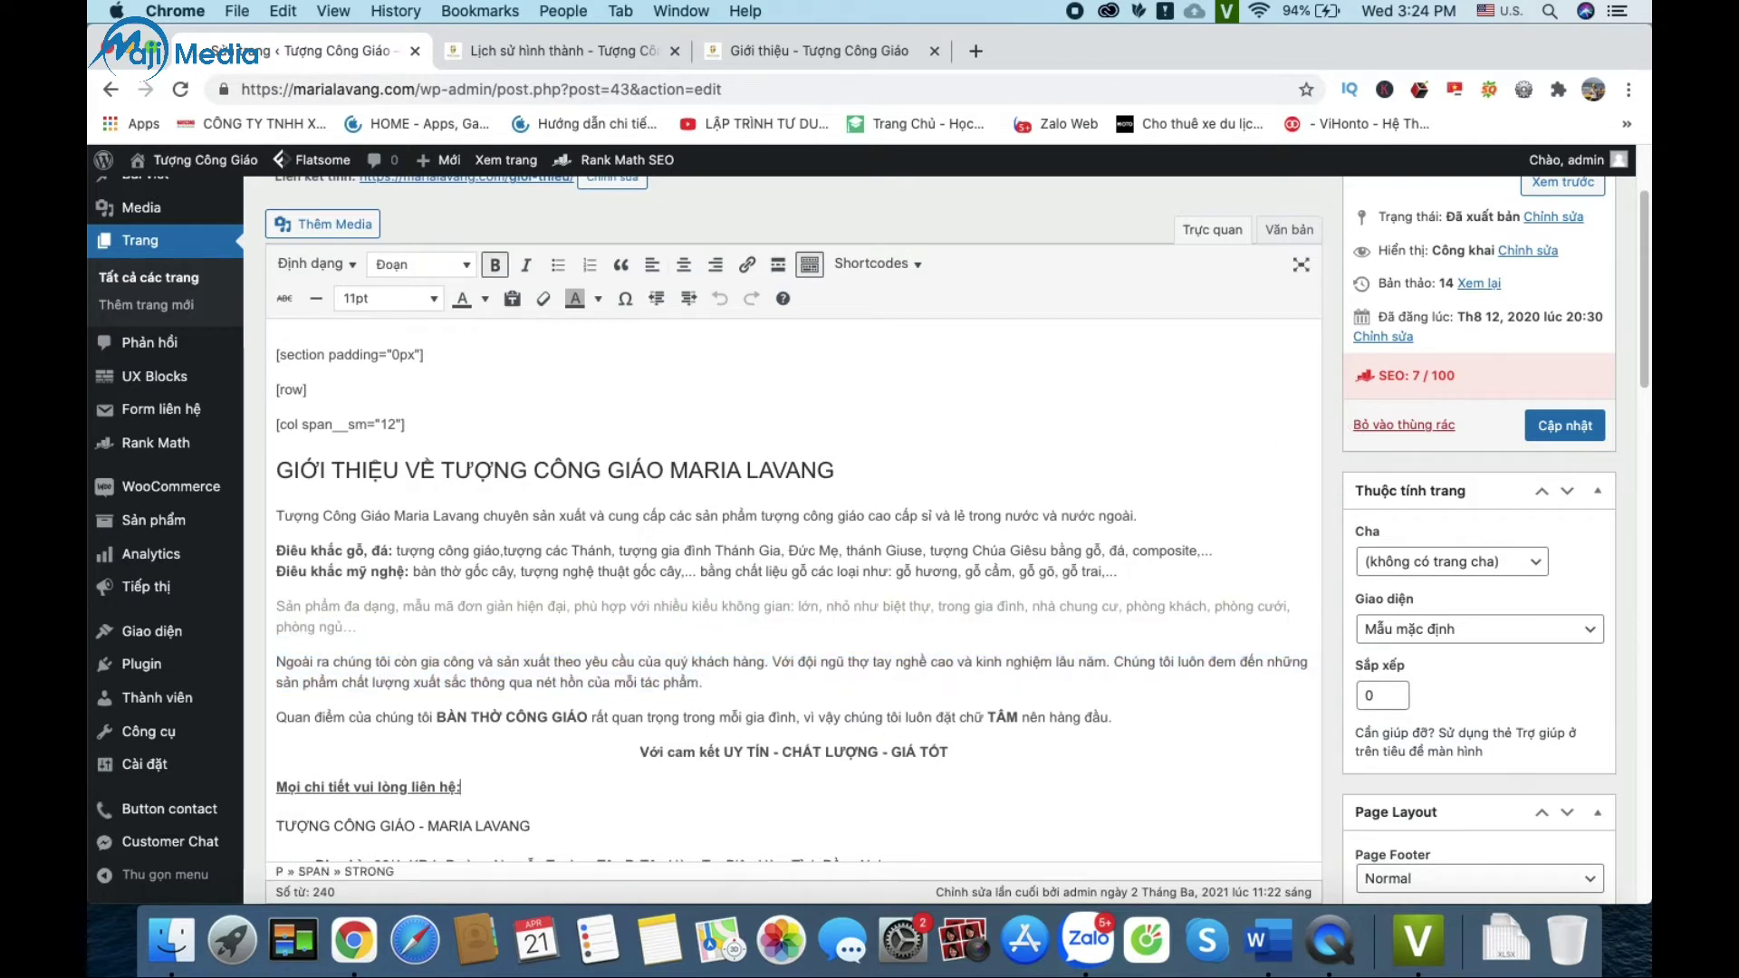
scroll(793, 544, "down", 5)
left_click(590, 678)
scroll(512, 518, "up", 8)
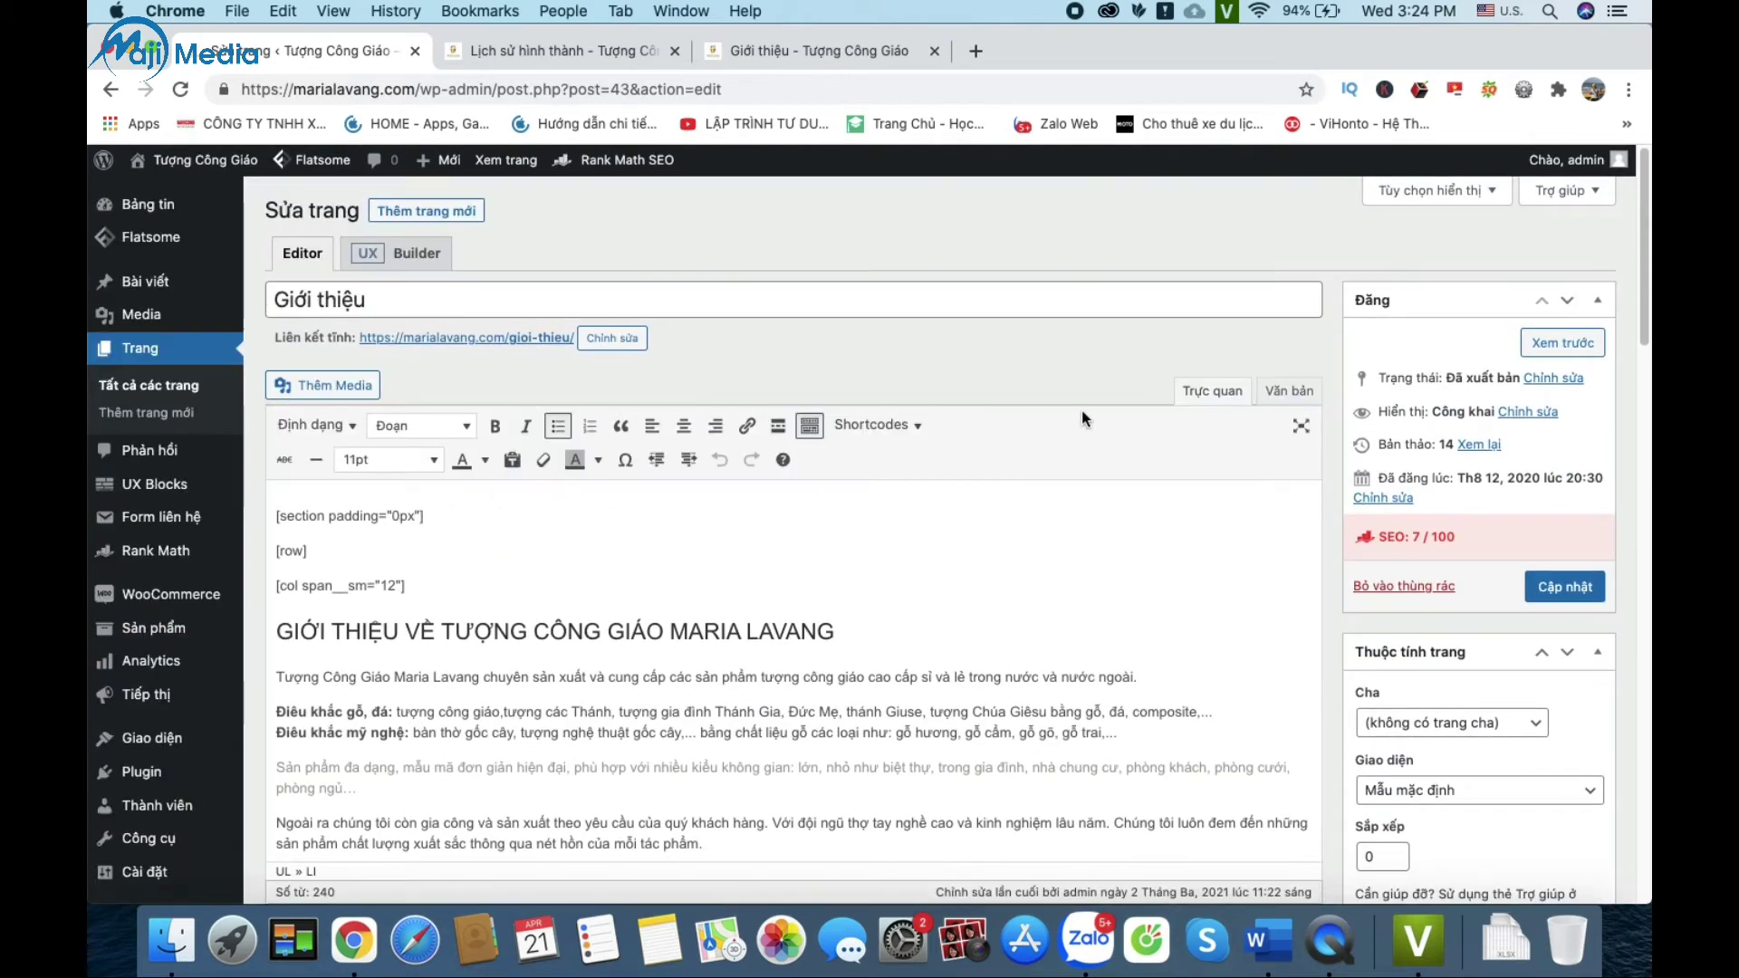
left_click(1278, 385)
scroll(1279, 383, "down", 5)
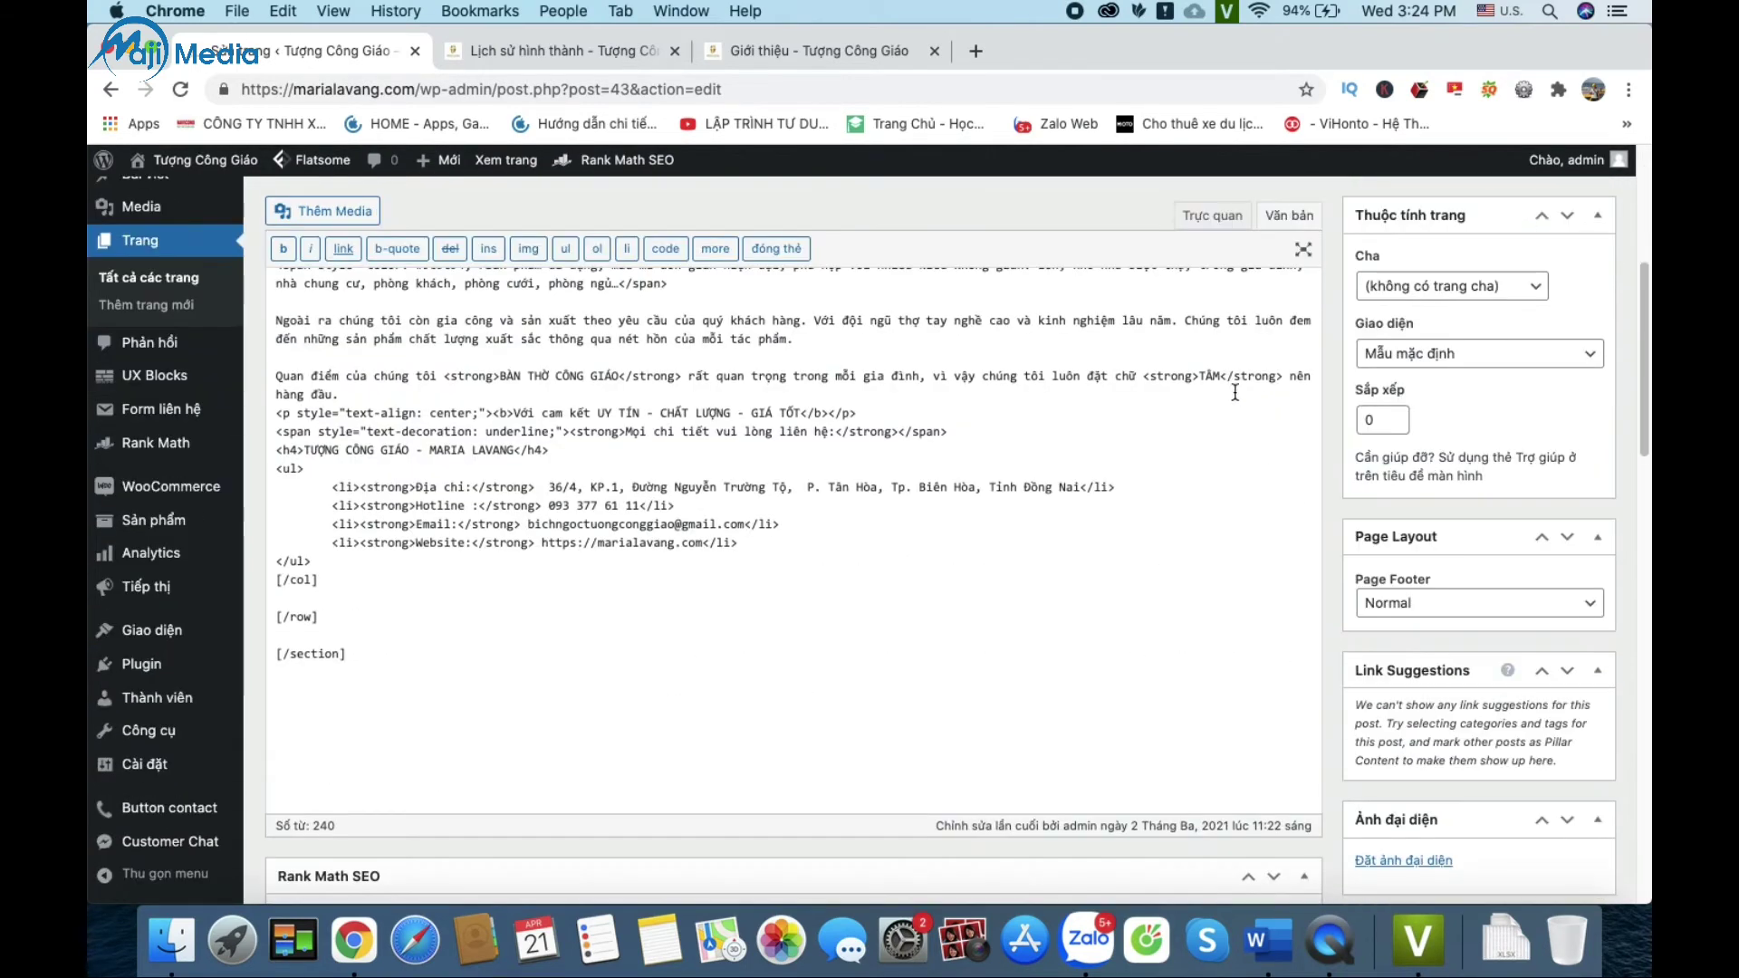
Step: Return the "Giới thiệu" page to visual editing, keep it without a parent page, and update it
left_click(1213, 223)
left_click(1047, 574)
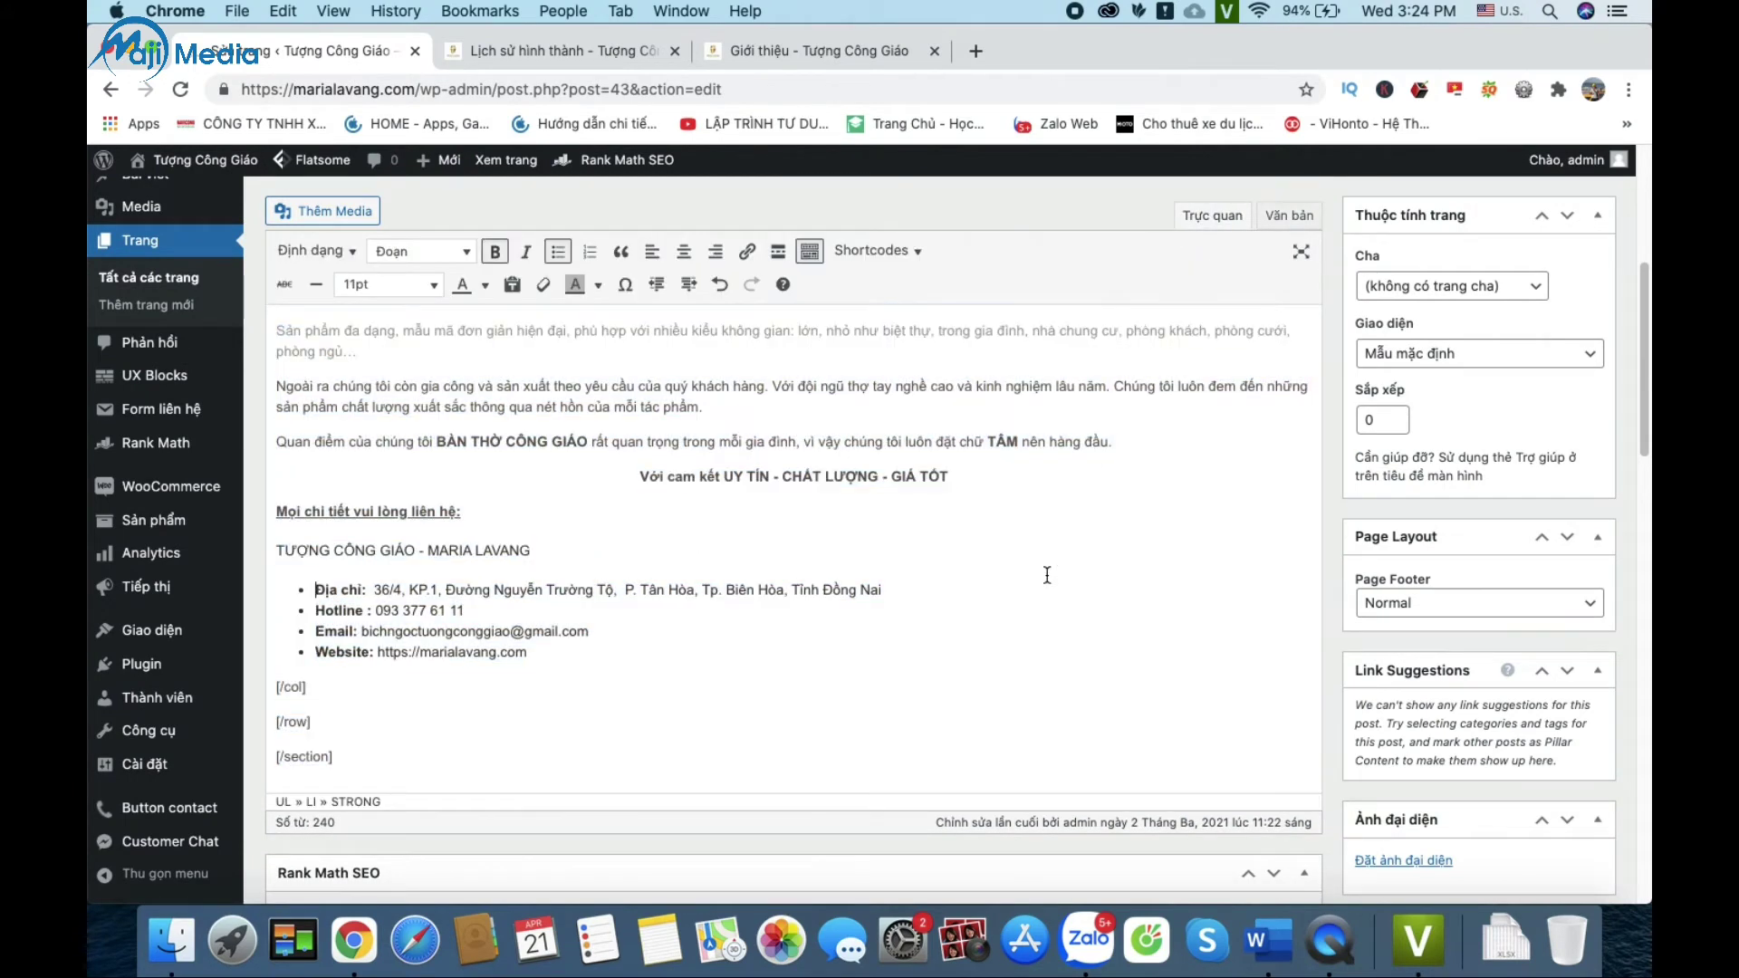
left_click(1504, 290)
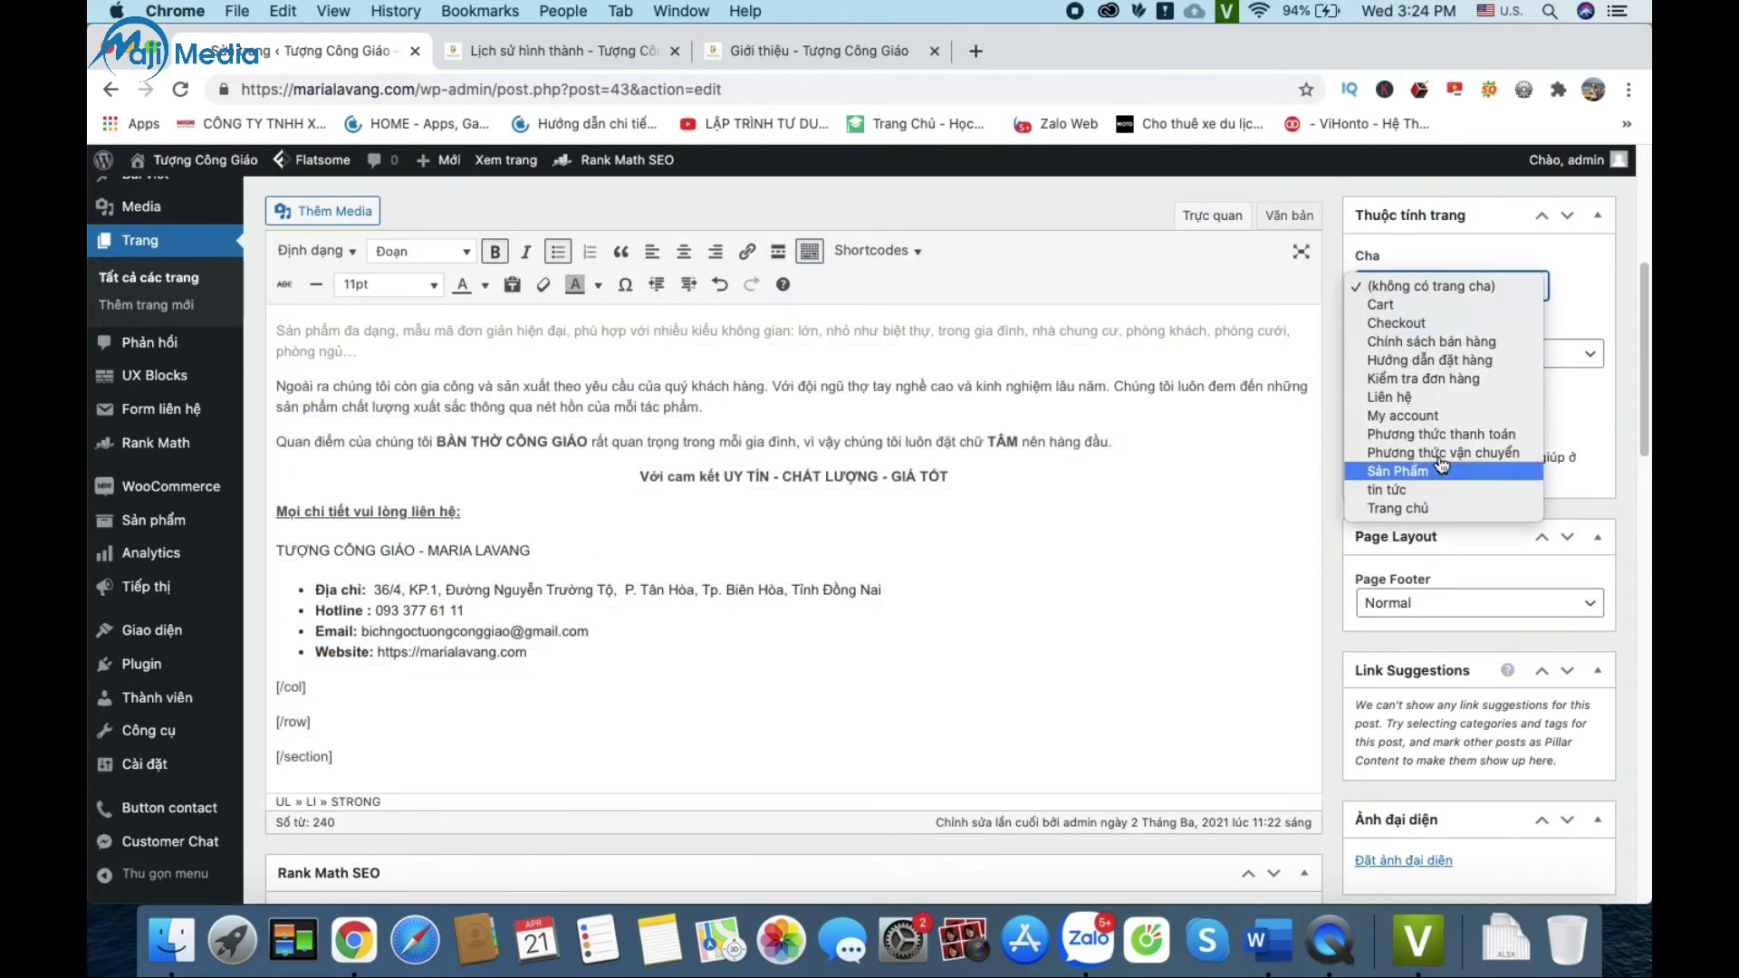
left_click(1460, 286)
left_click_drag(1641, 343, 1642, 433)
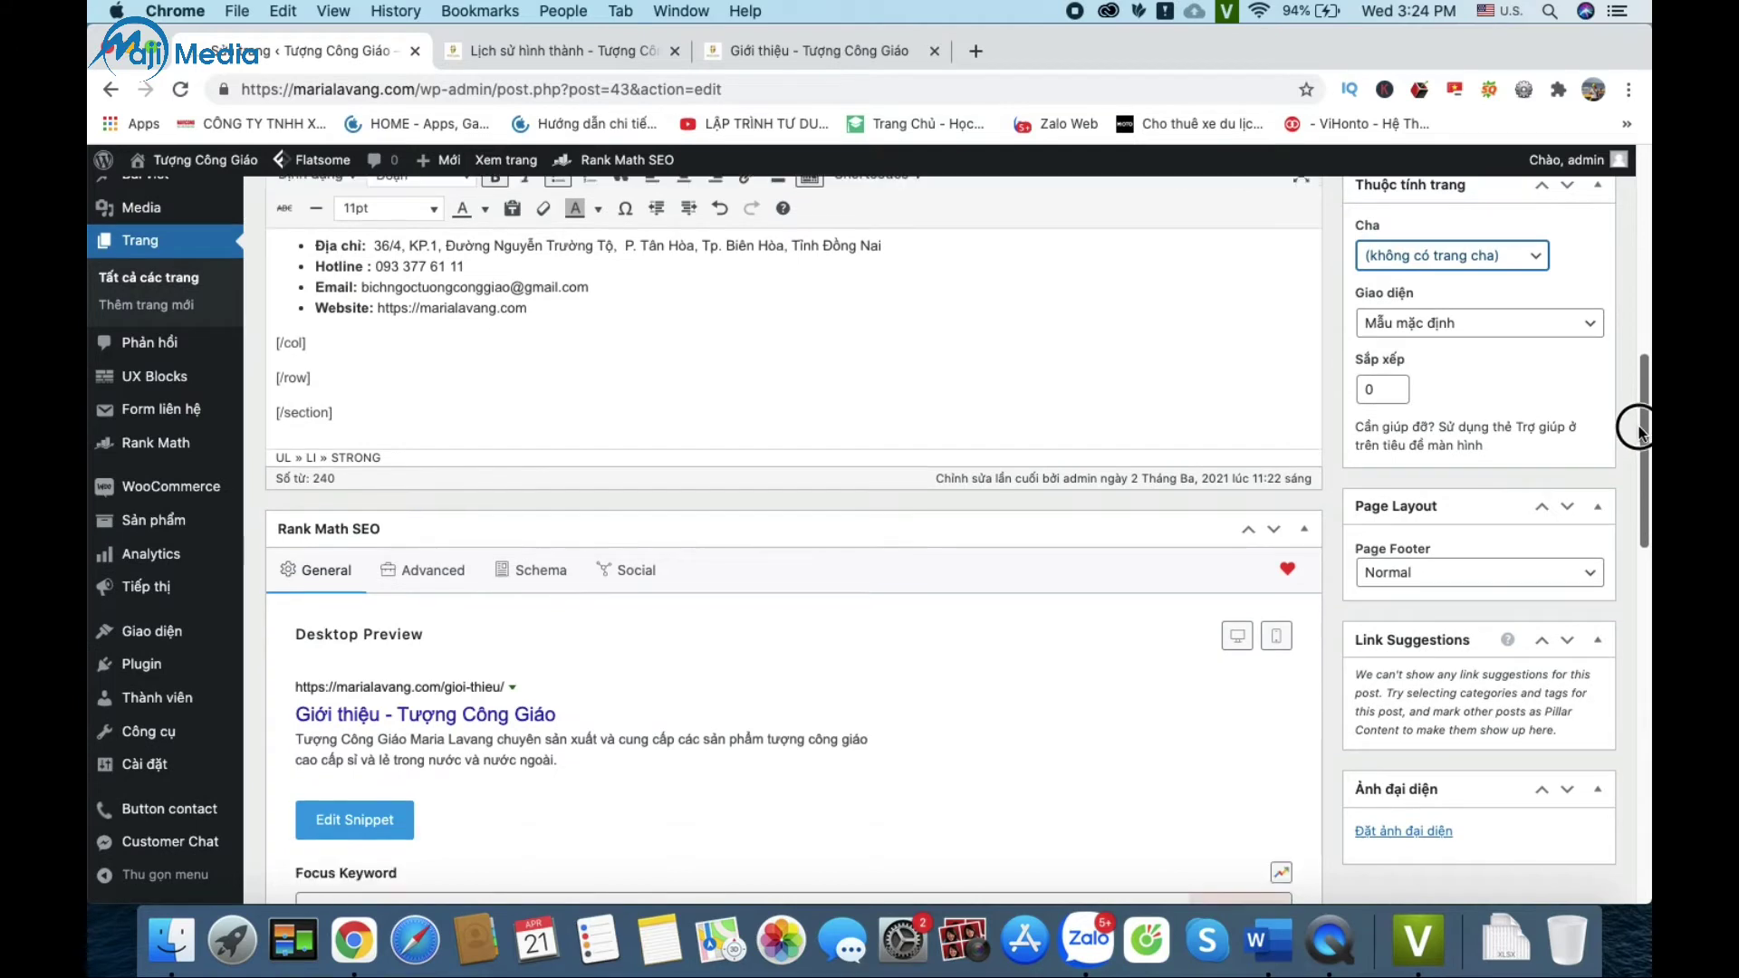
scroll(1642, 433, "up", 15)
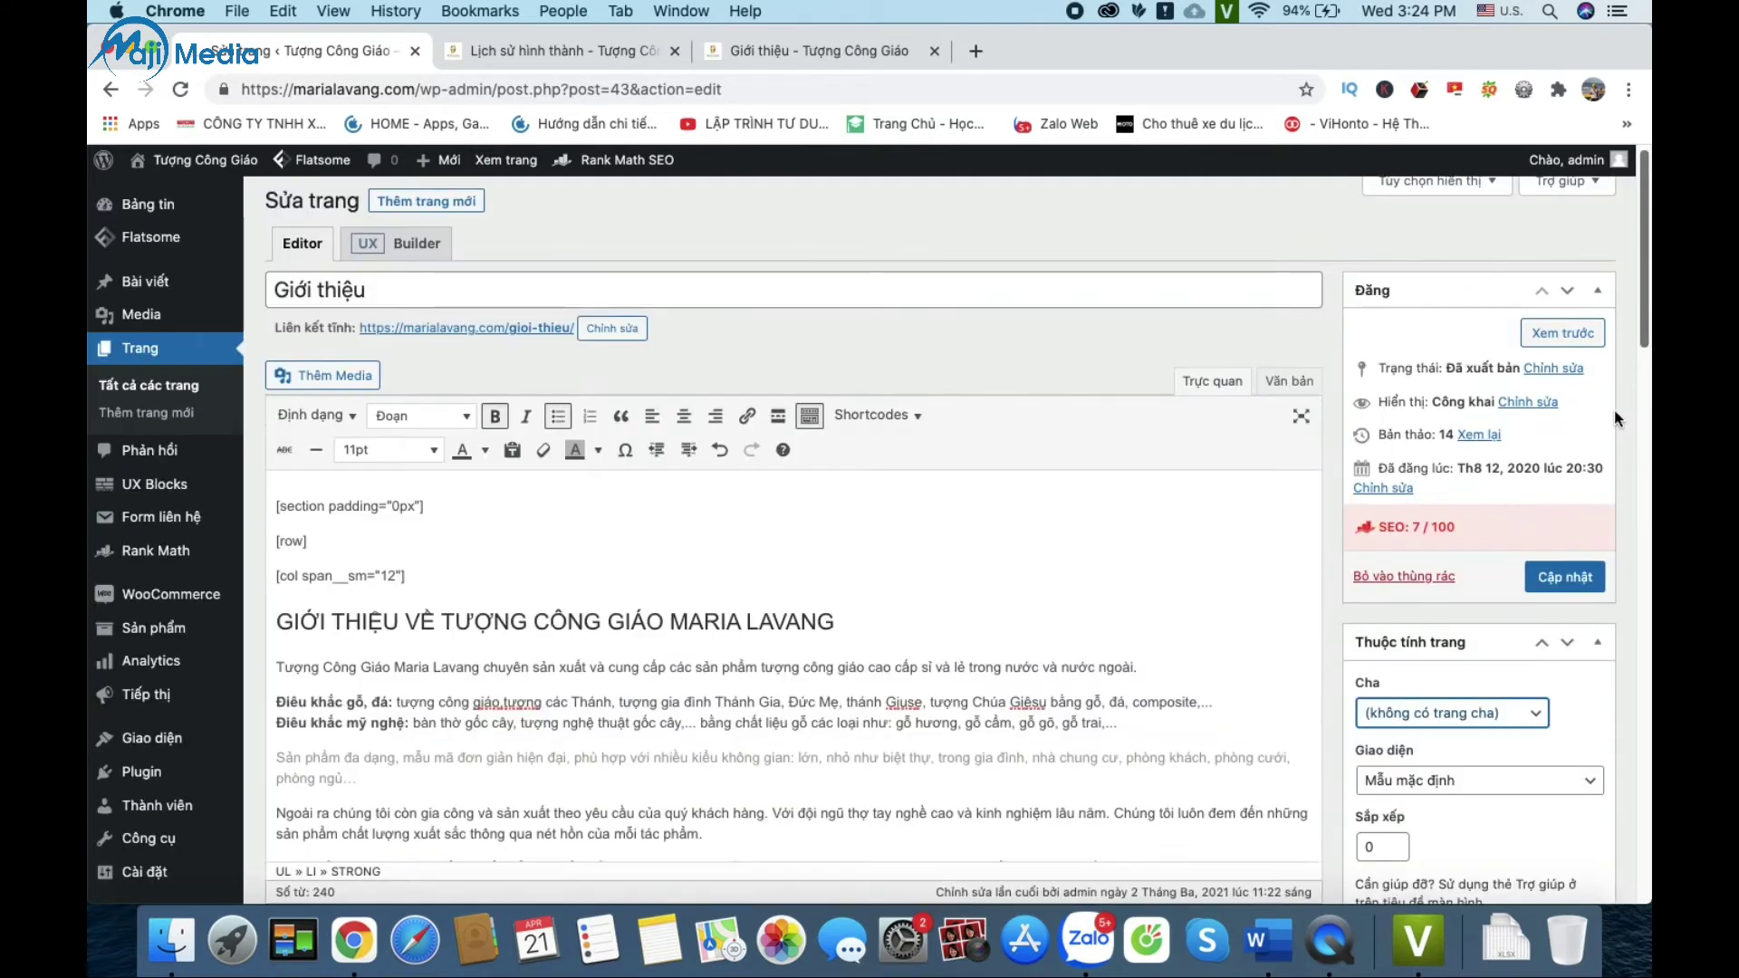
left_click(1578, 574)
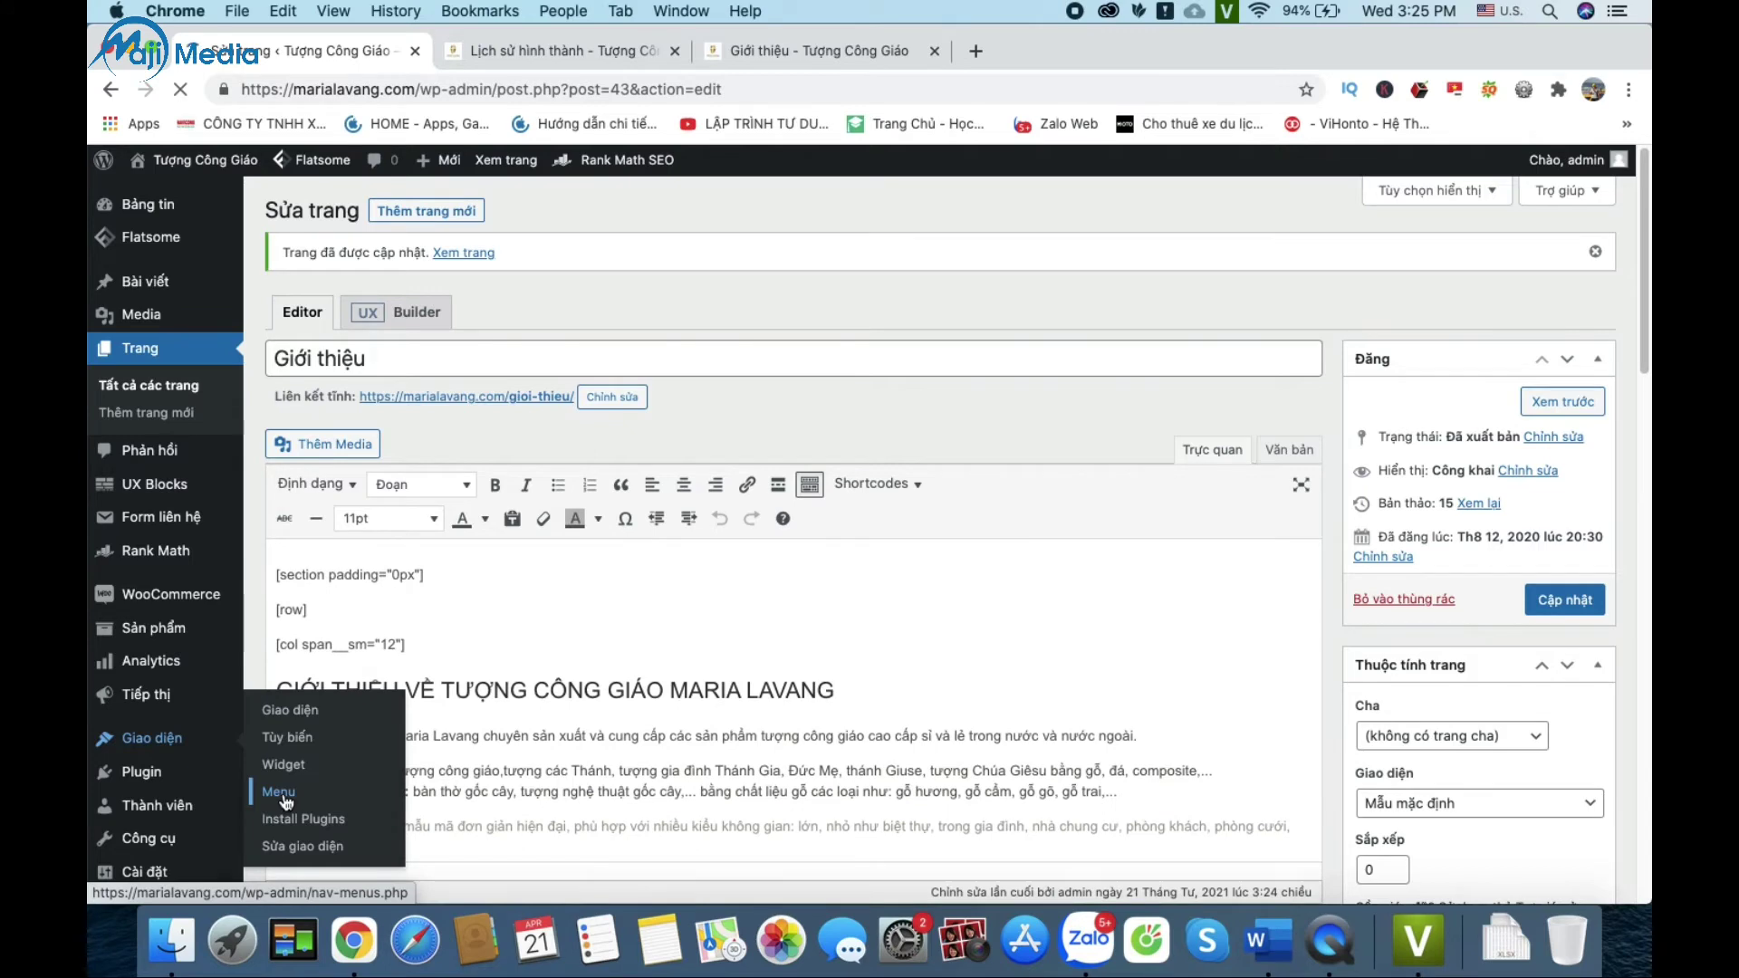
Step: Open the site's "main" menu structure and compare it with the navigation bar on the live website
left_click(278, 792)
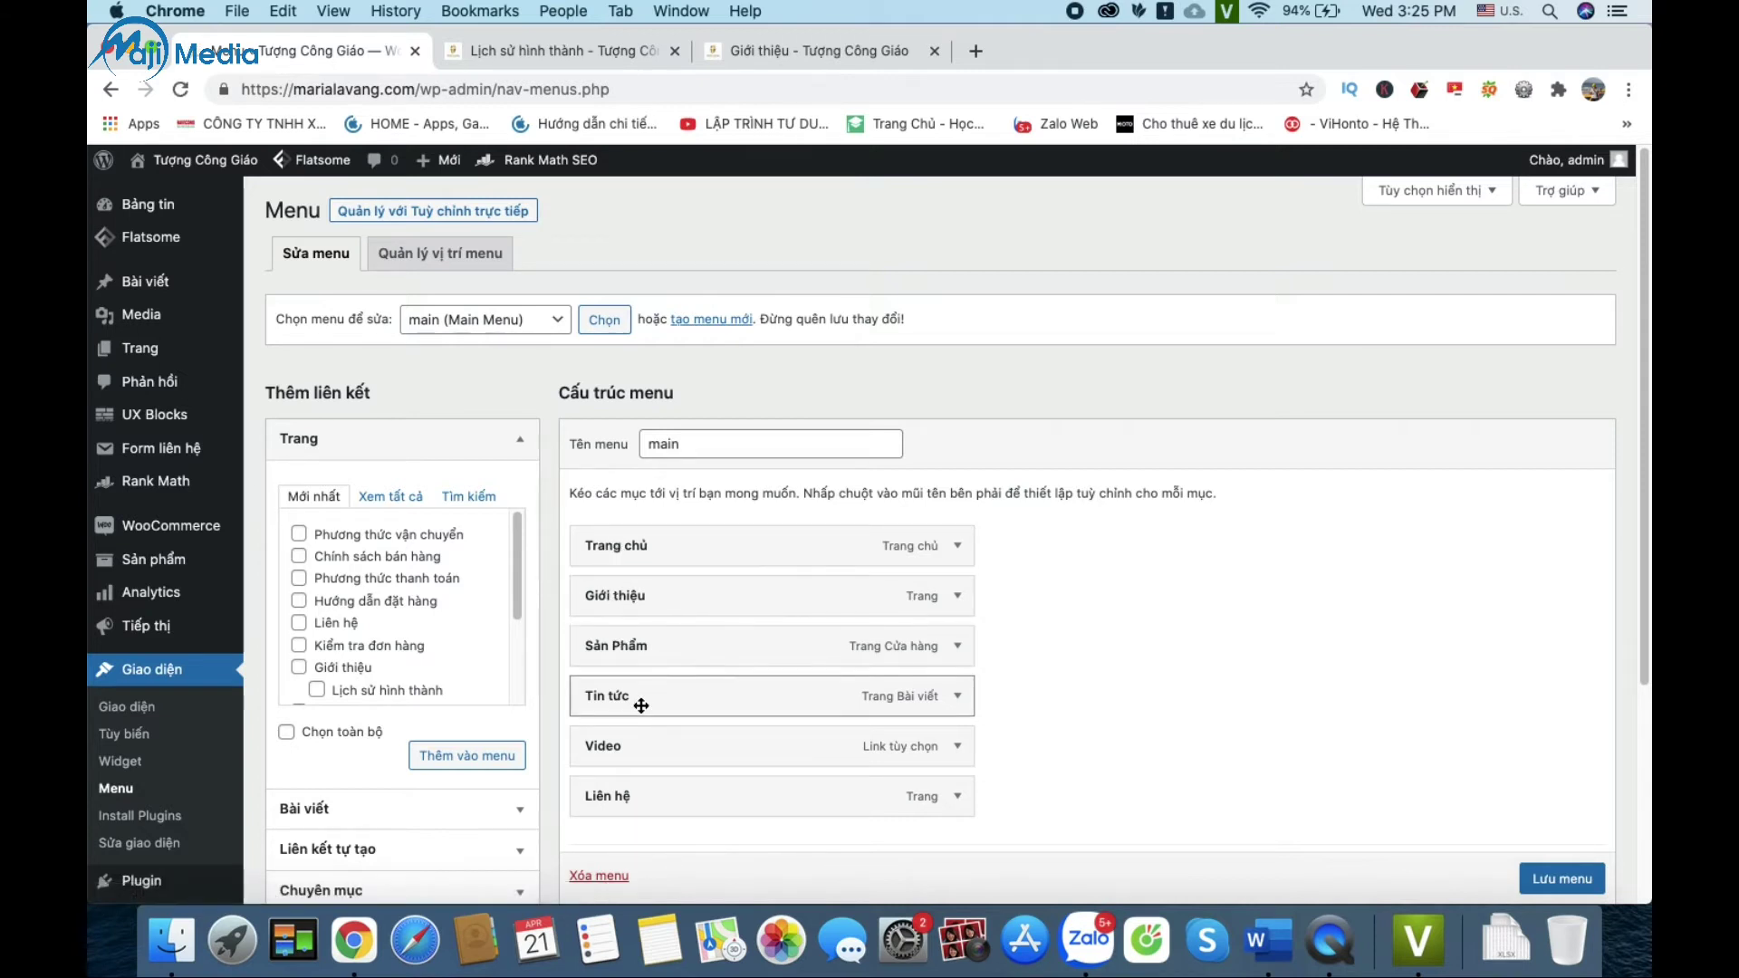
left_click(792, 52)
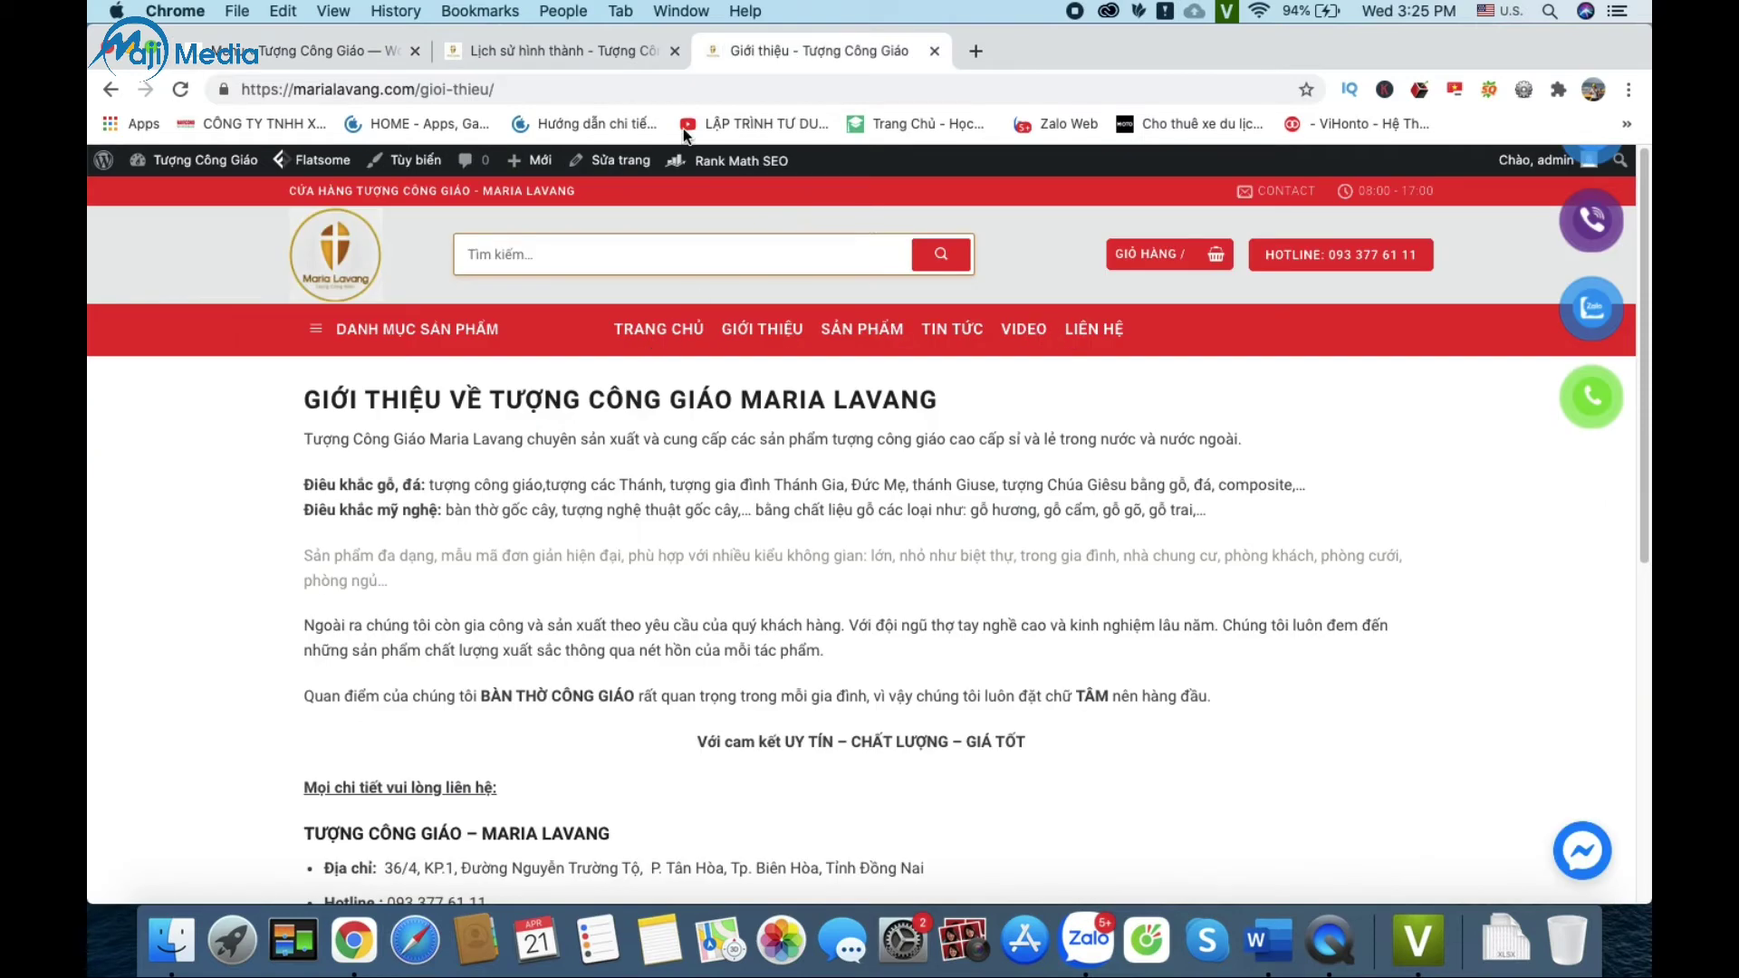
left_click(342, 57)
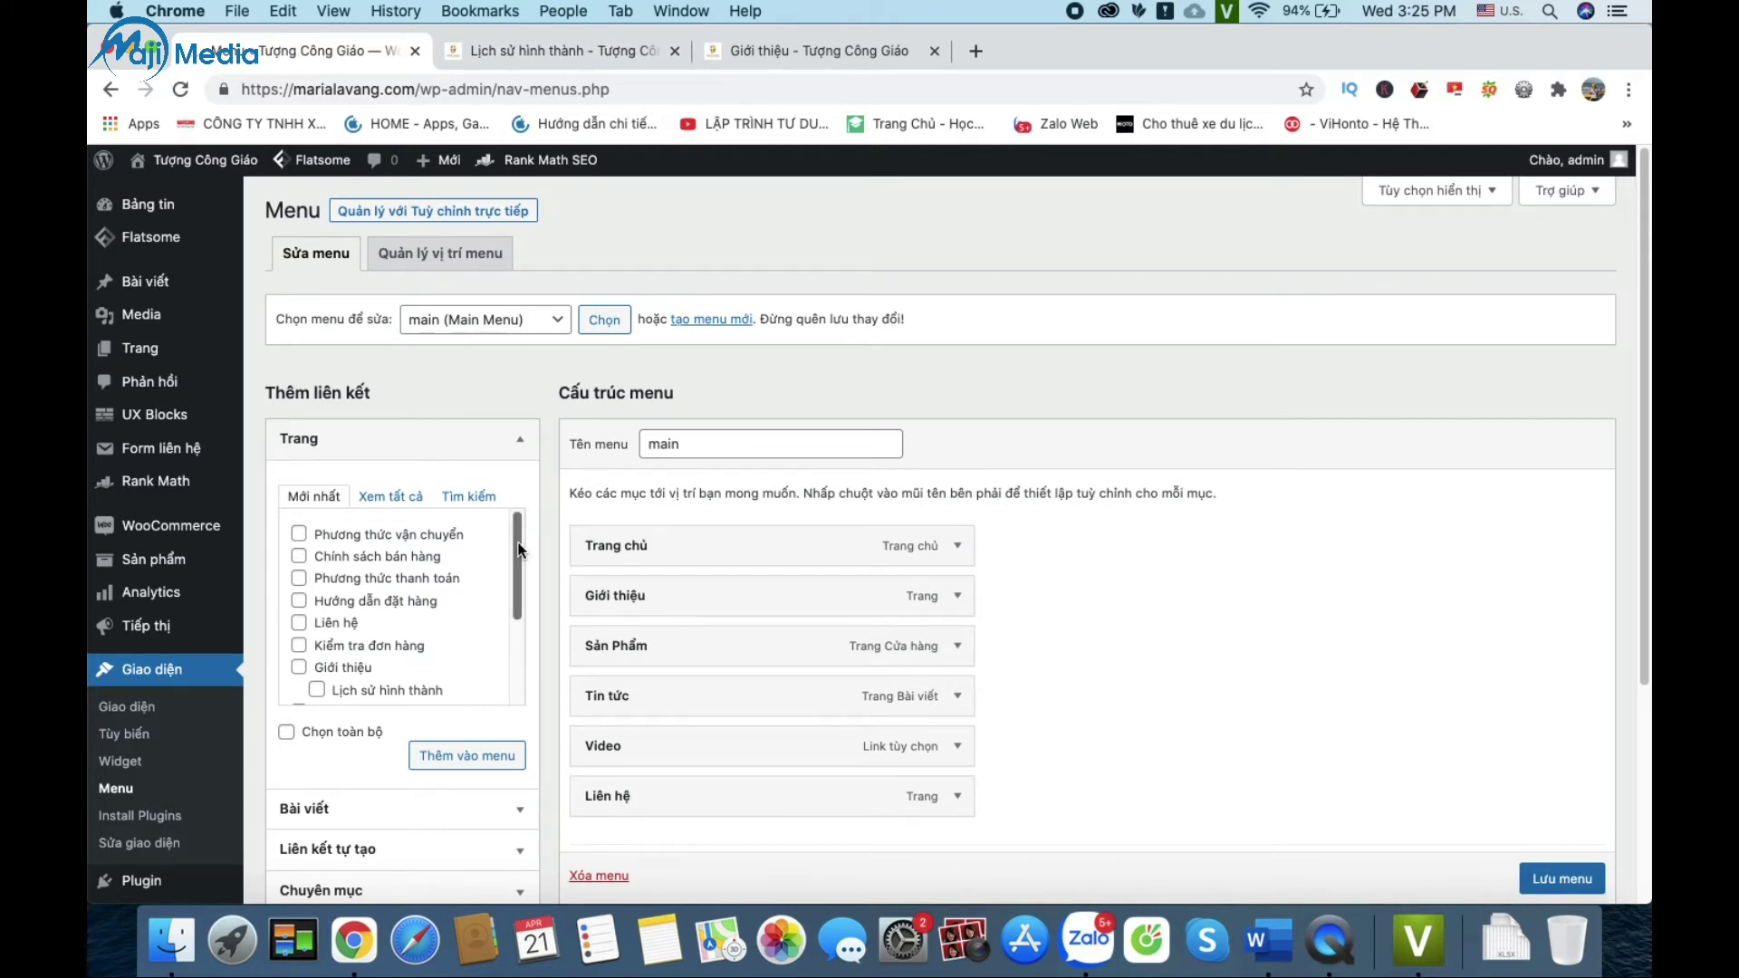
Step: Add the "Lịch sử hình thành" page to the "main" menu as a sub-item of "Giới thiệu" and save the menu
left_click_drag(519, 541, 517, 585)
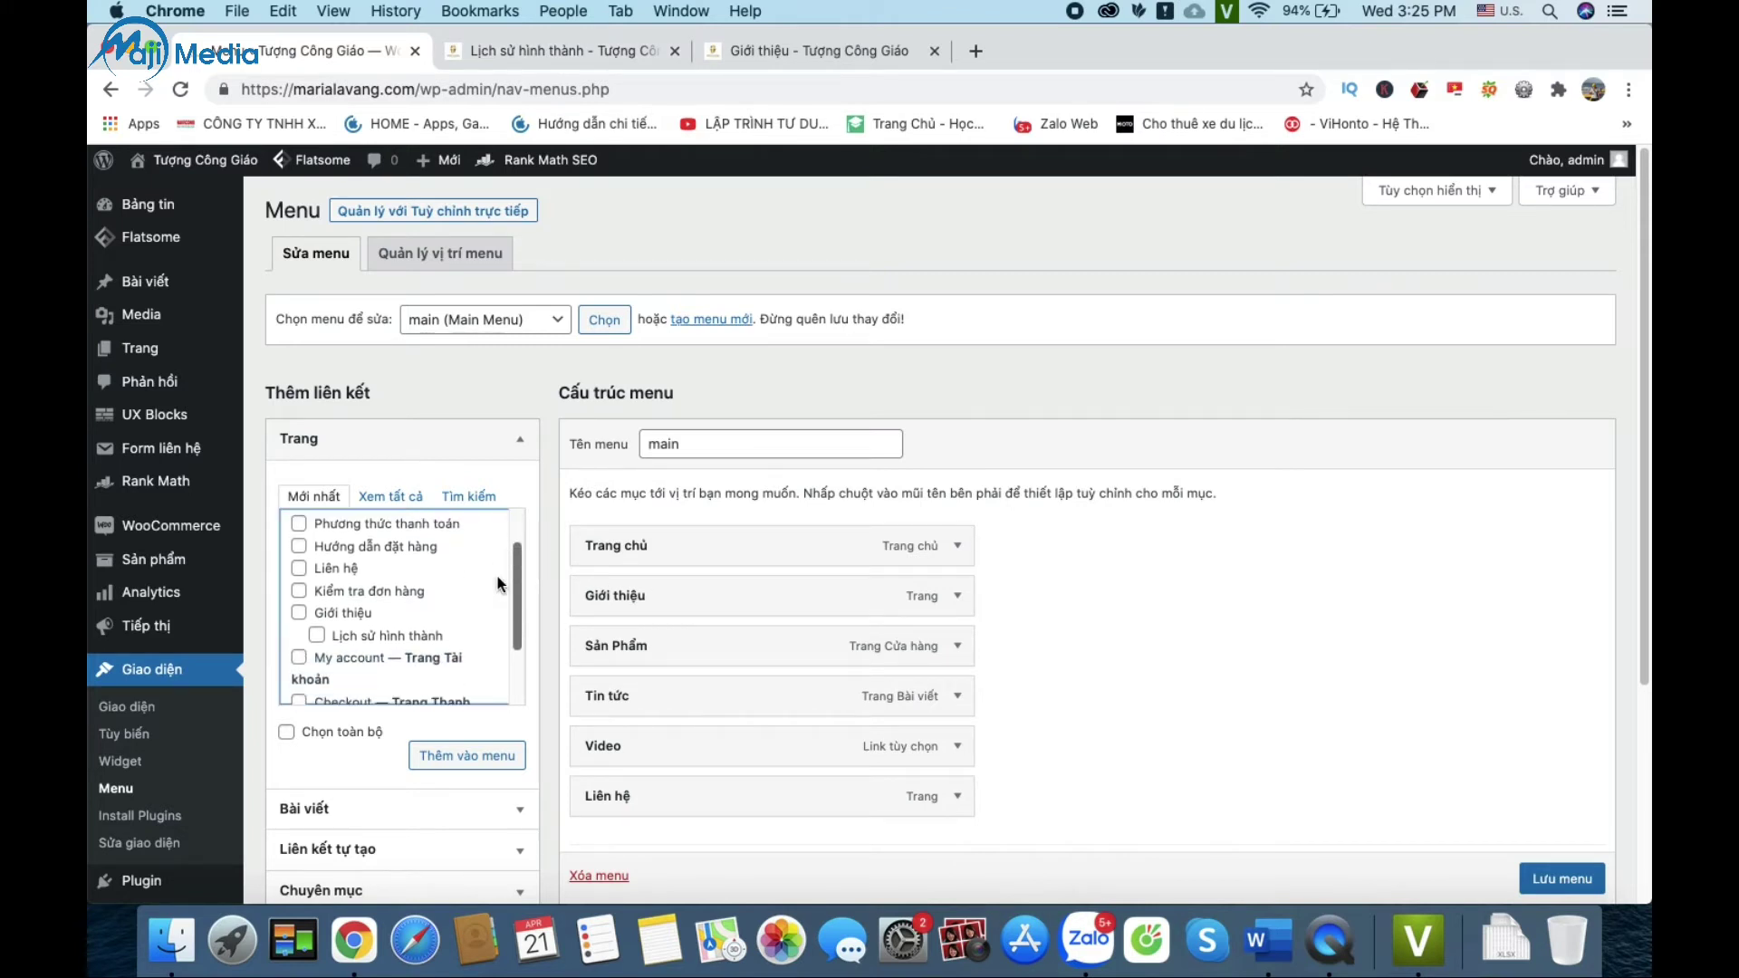
left_click(402, 638)
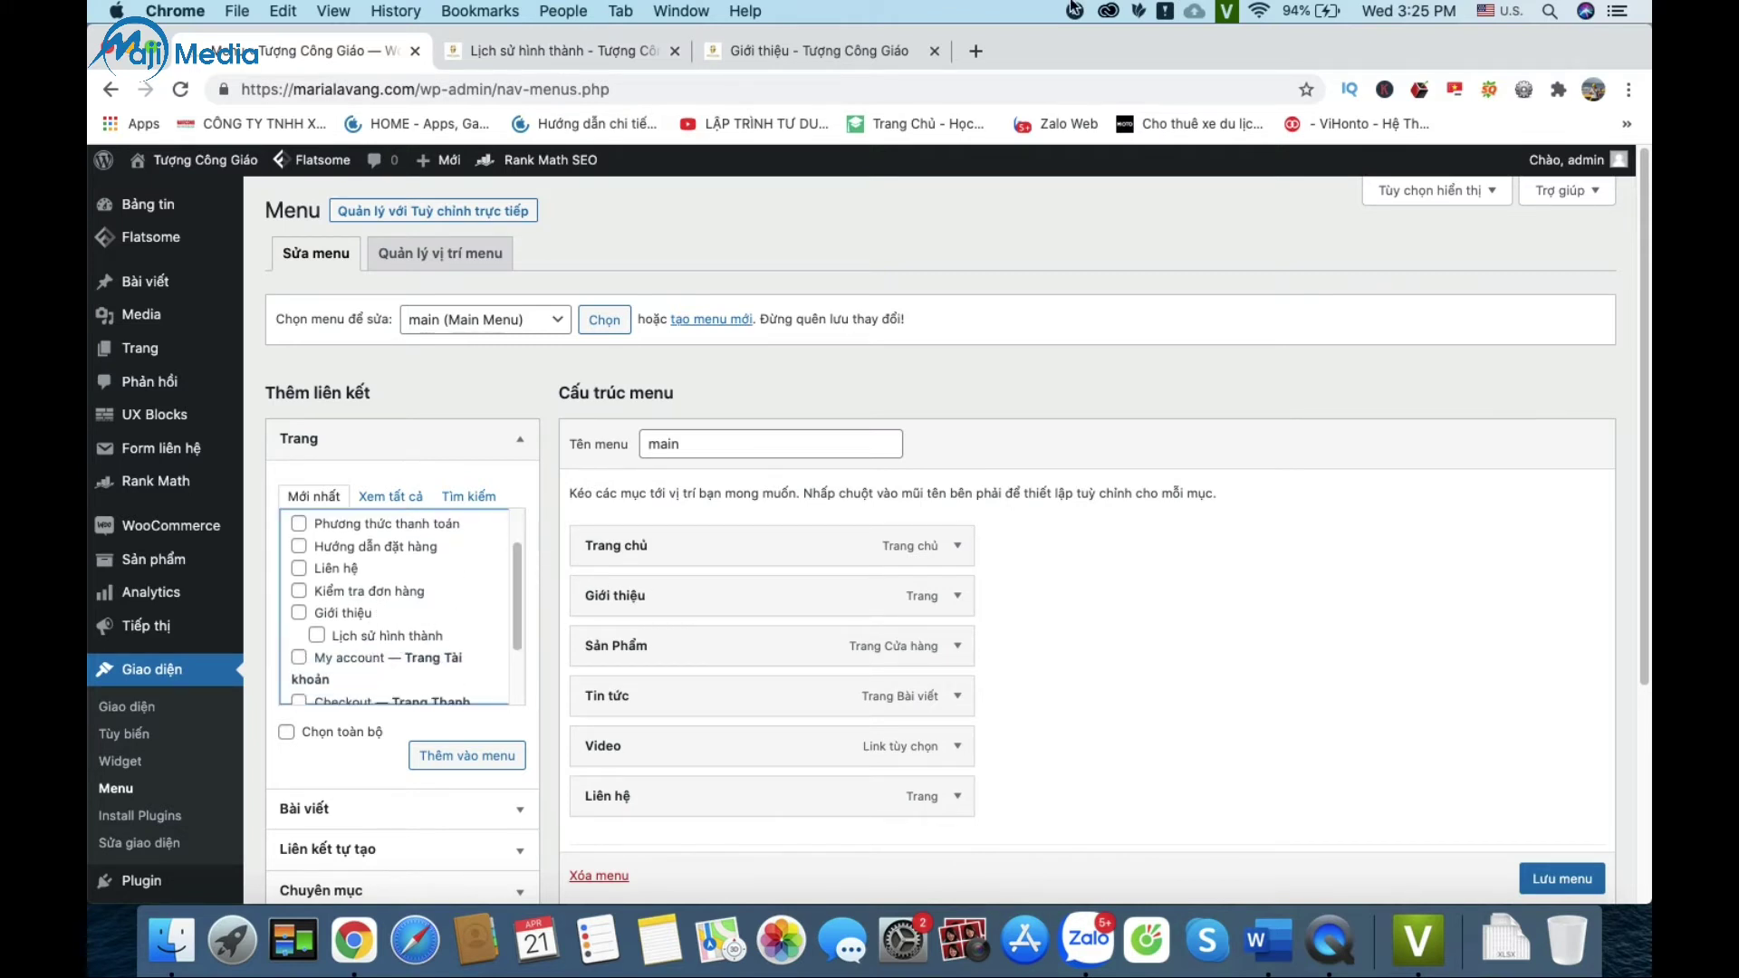
left_click(489, 763)
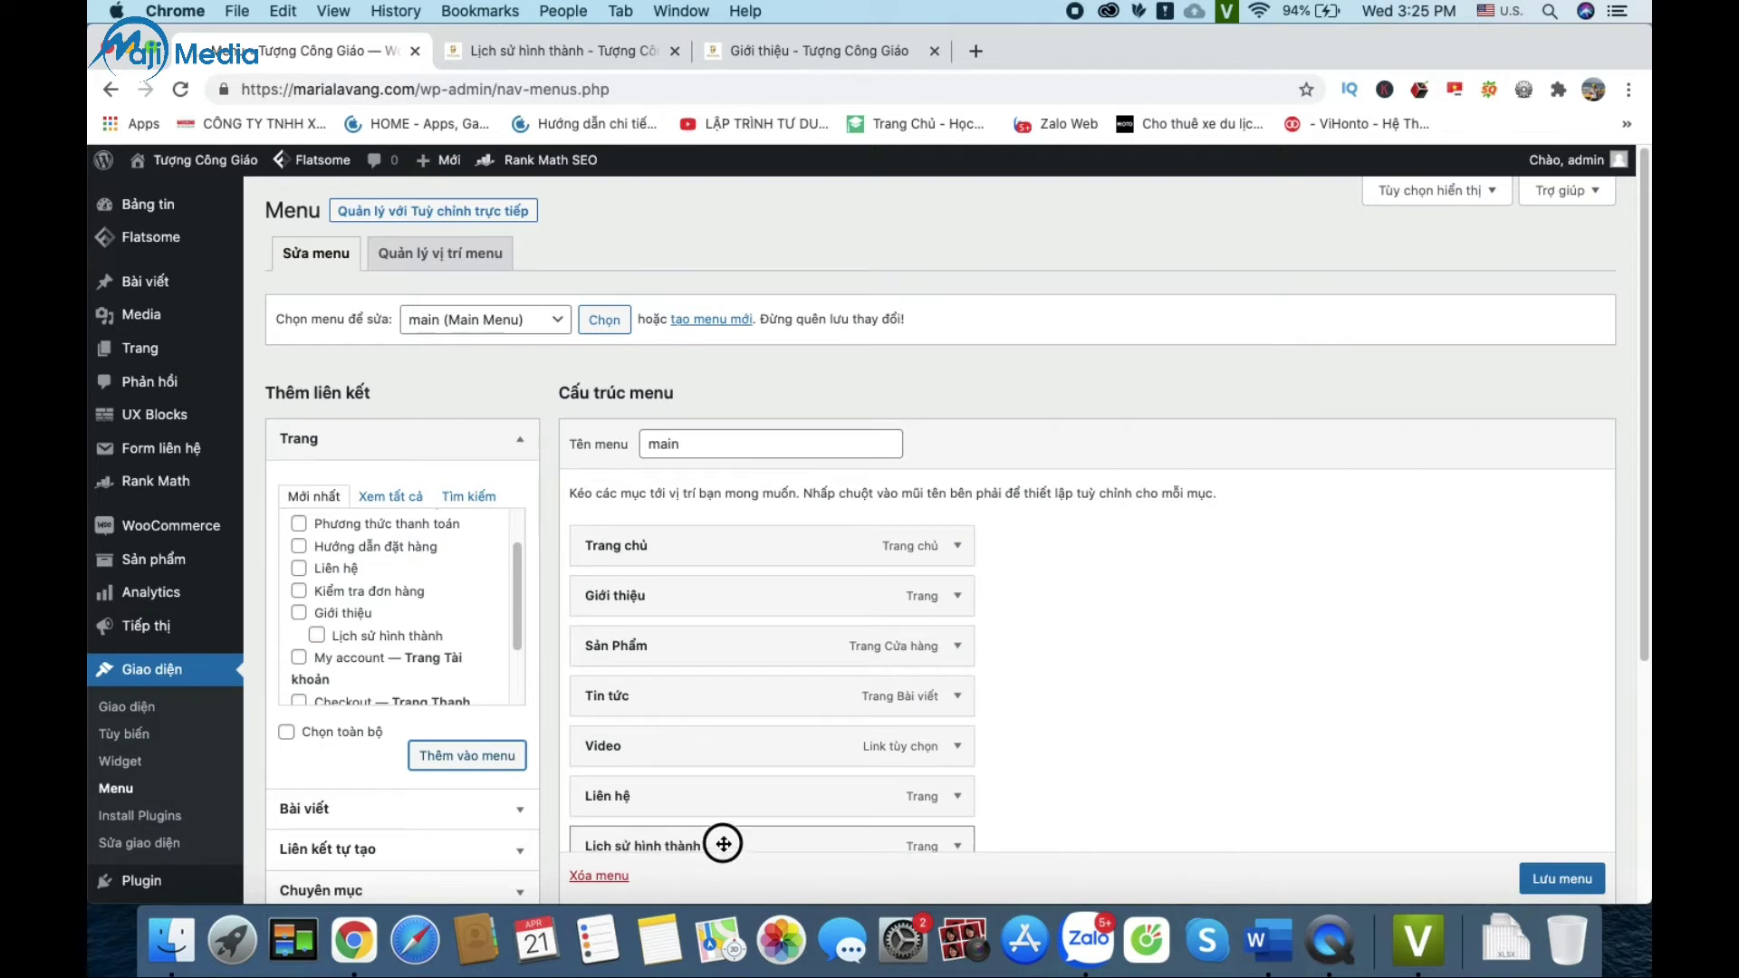
left_click_drag(723, 844, 754, 637)
left_click(1553, 878)
scroll(1551, 880, "down", 1)
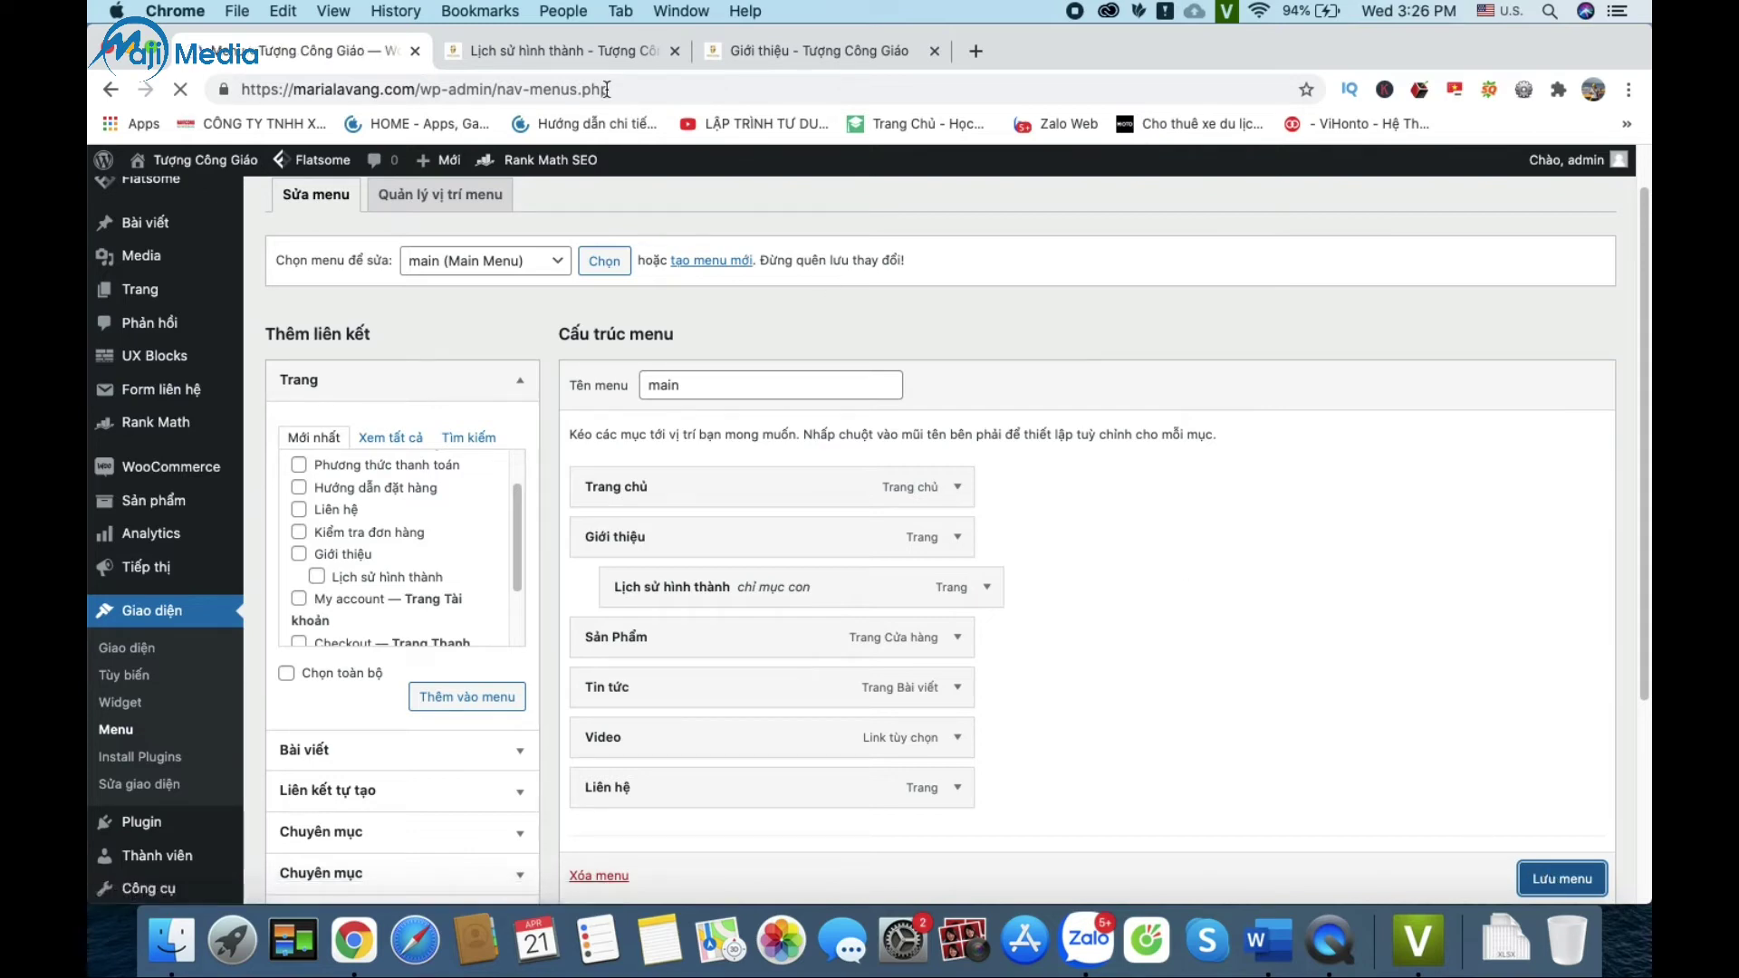
Step: Load the live website's home page and check the "Giới thiệu" entry in the navigation
left_click(775, 42)
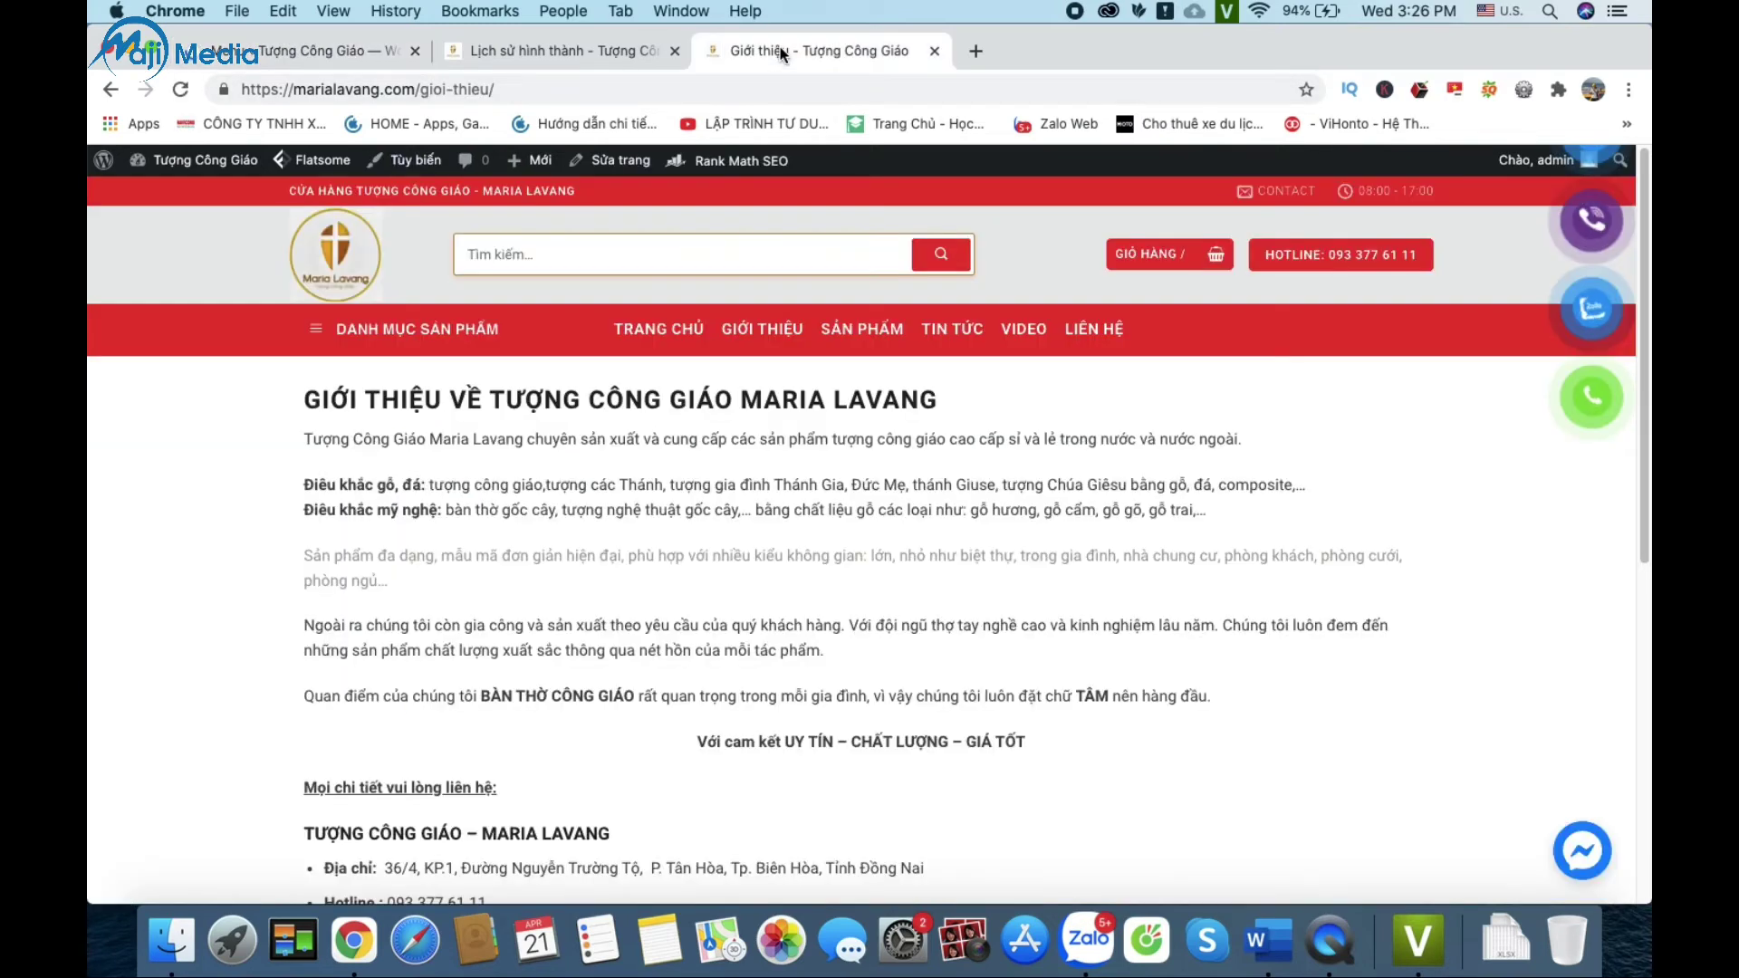
left_click(351, 263)
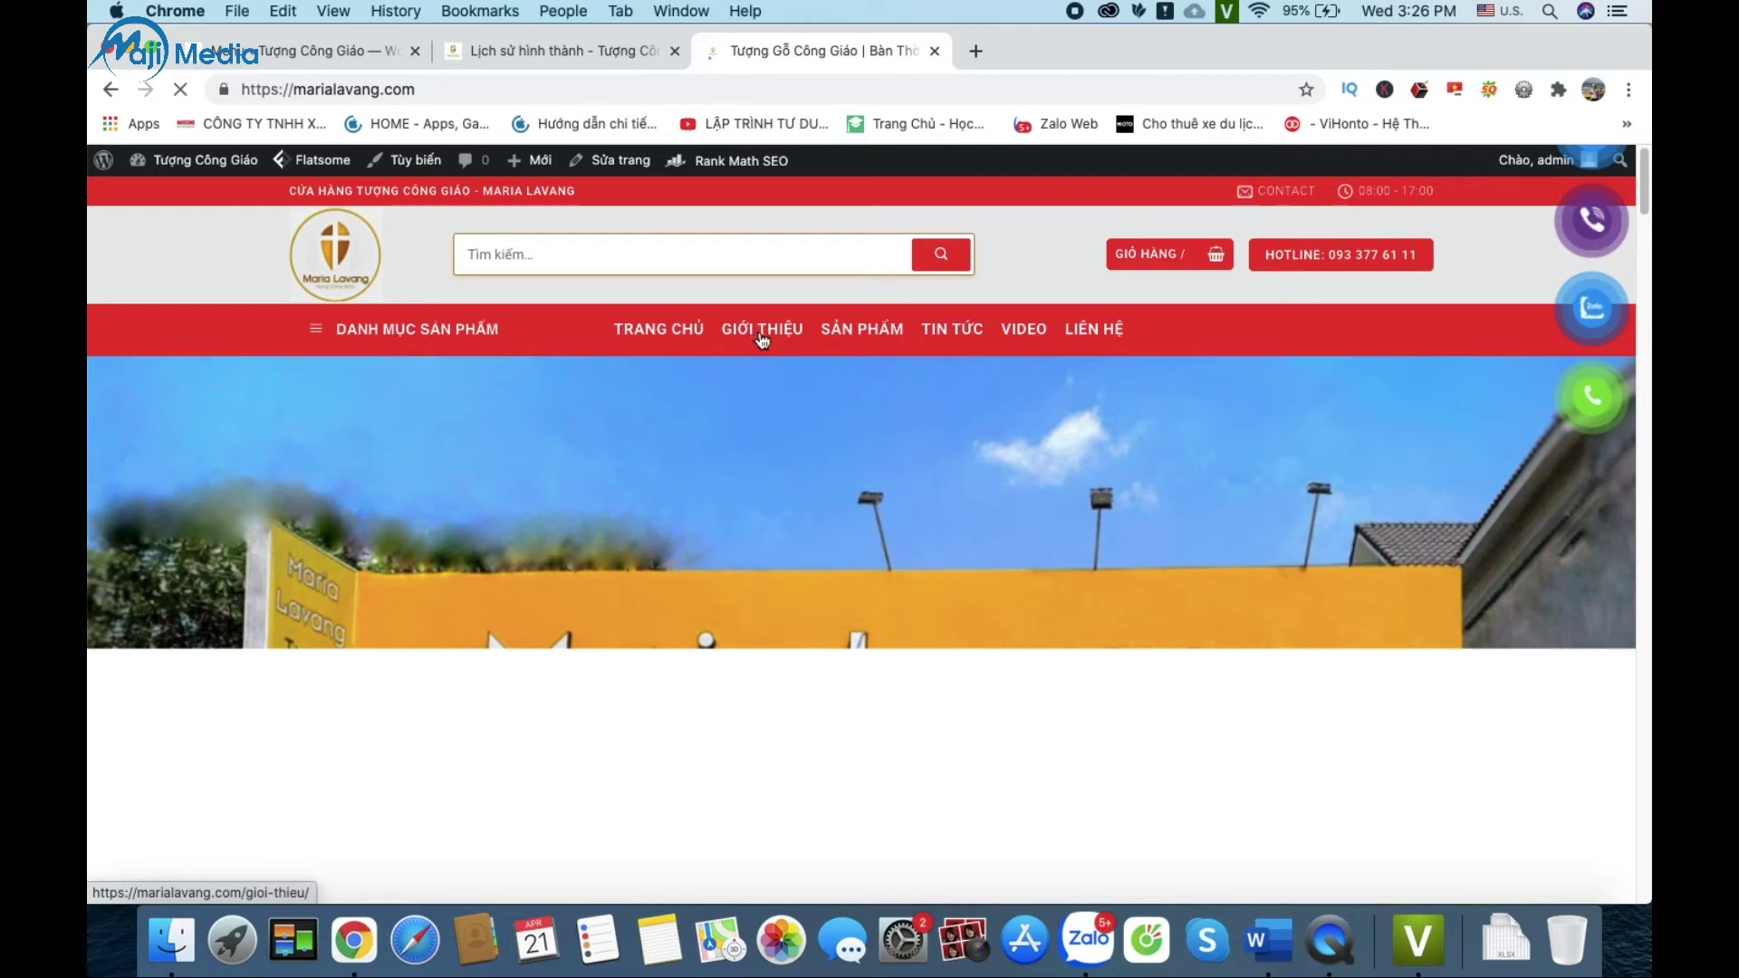
mouse_move(770, 337)
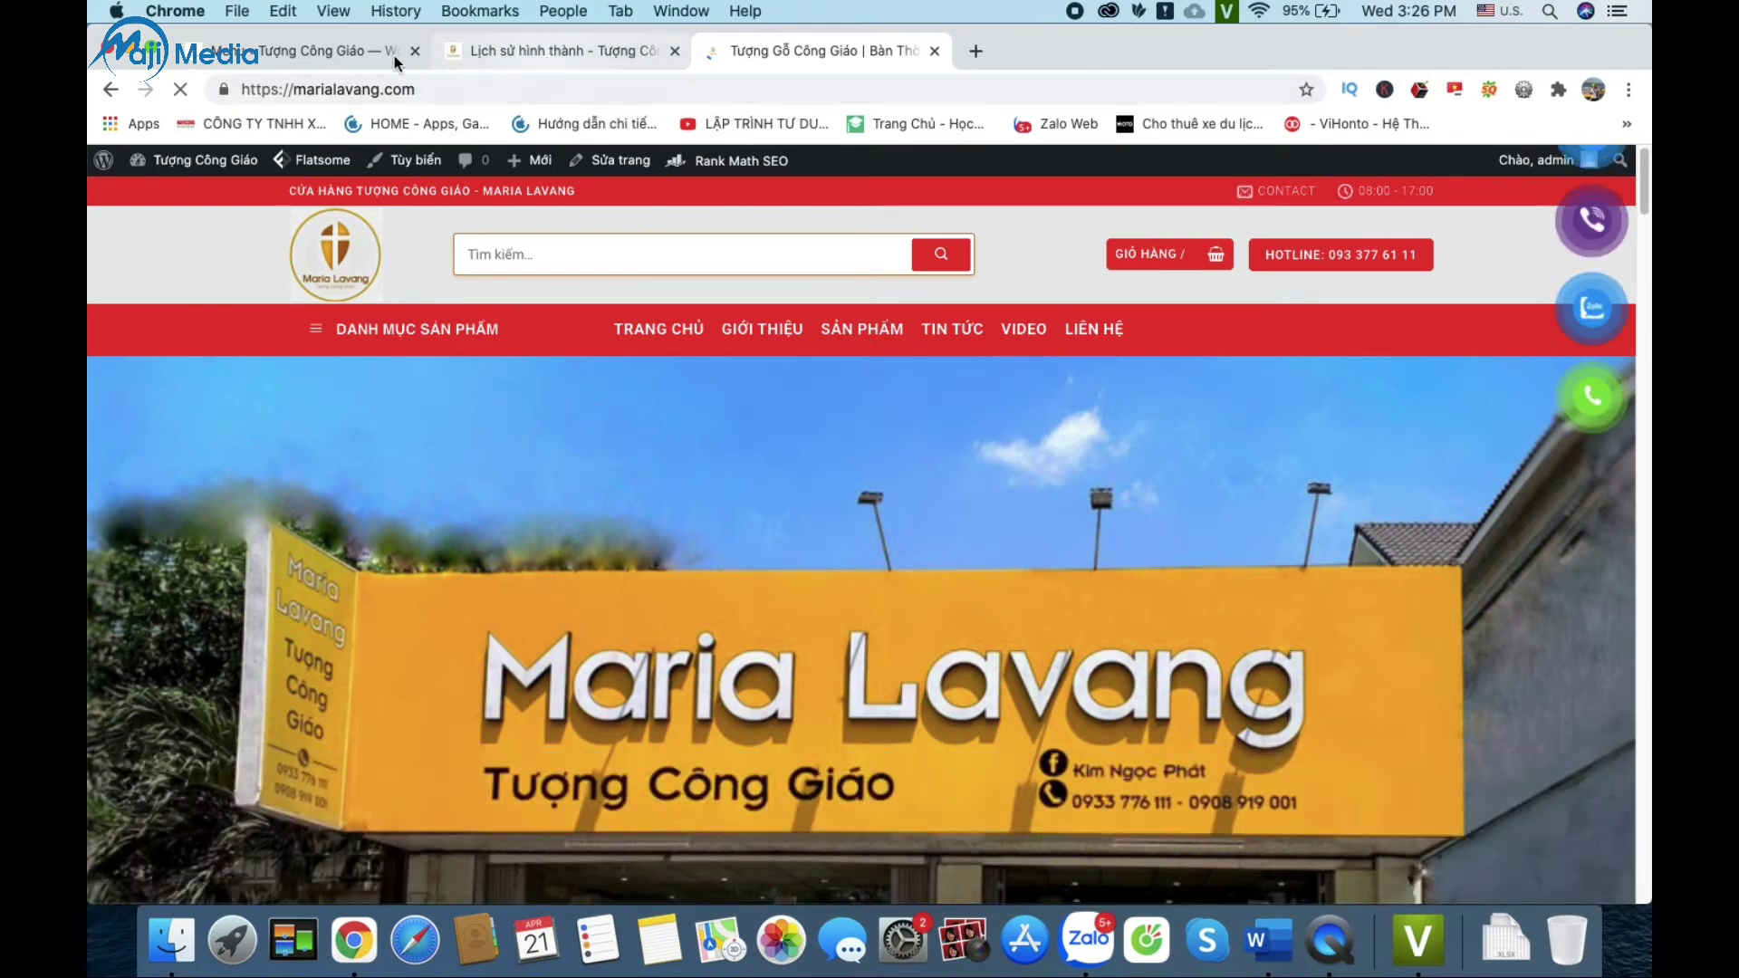
Step: Return to the admin's list of all pages, leaving the menu editor, and open the "Giới thiệu" page in UX Builder
left_click(367, 57)
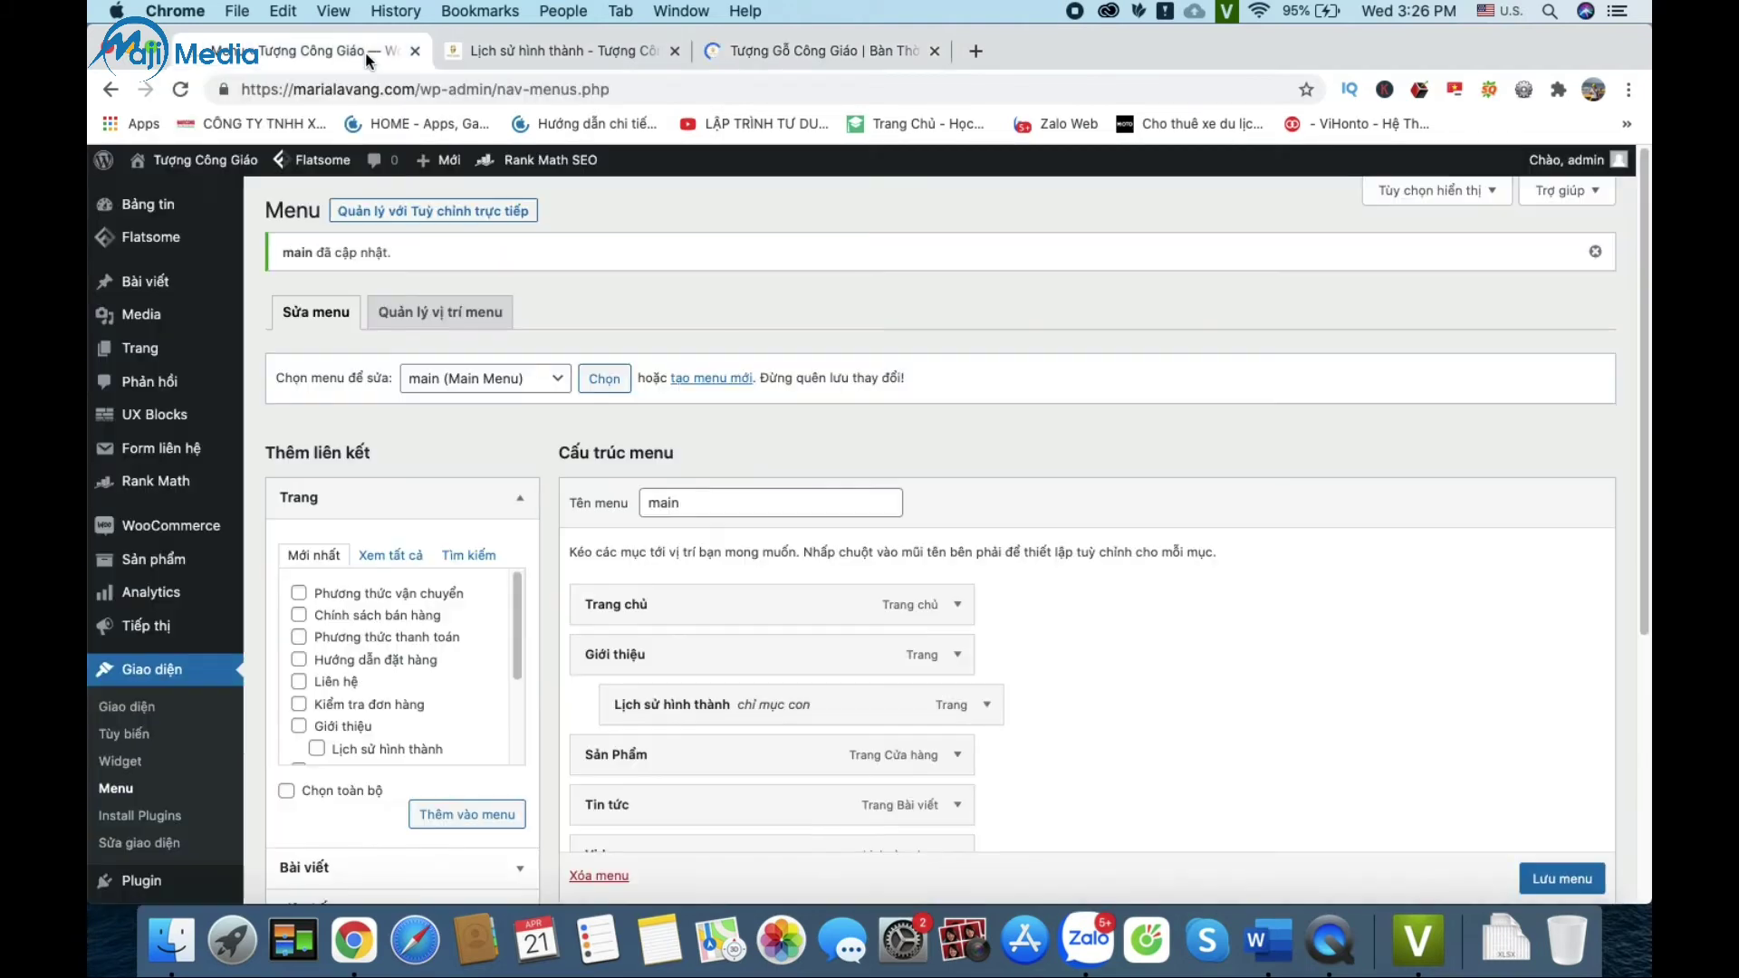
mouse_move(140, 348)
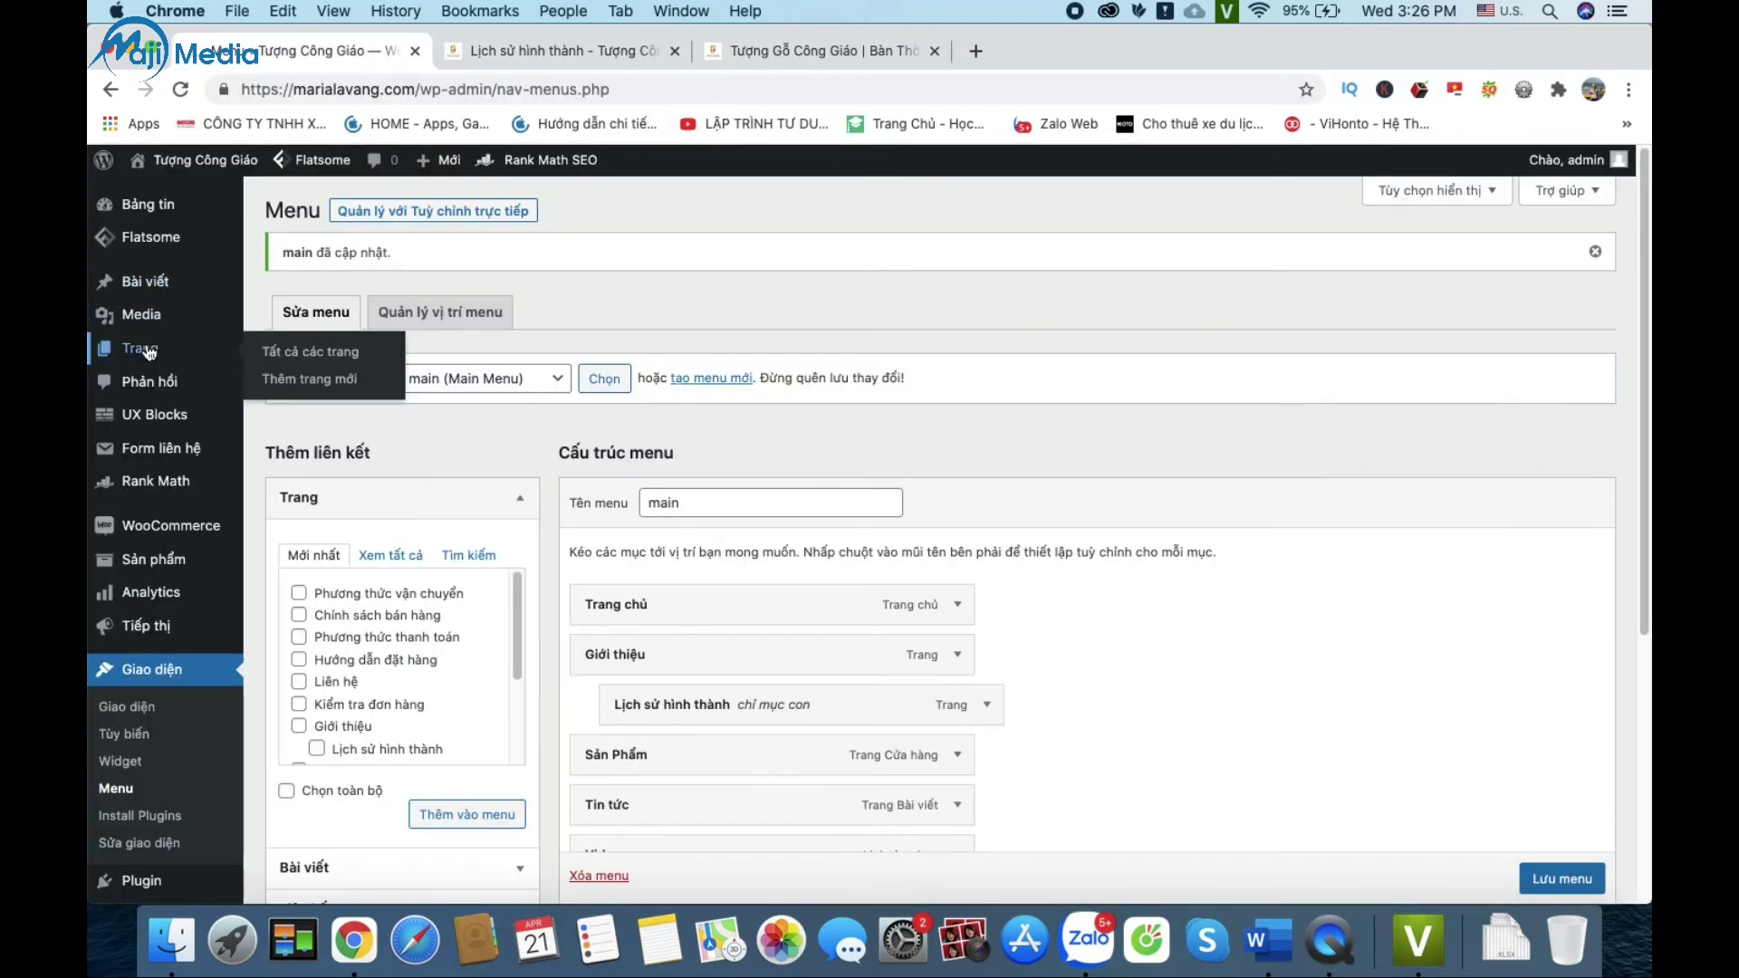
left_click(304, 361)
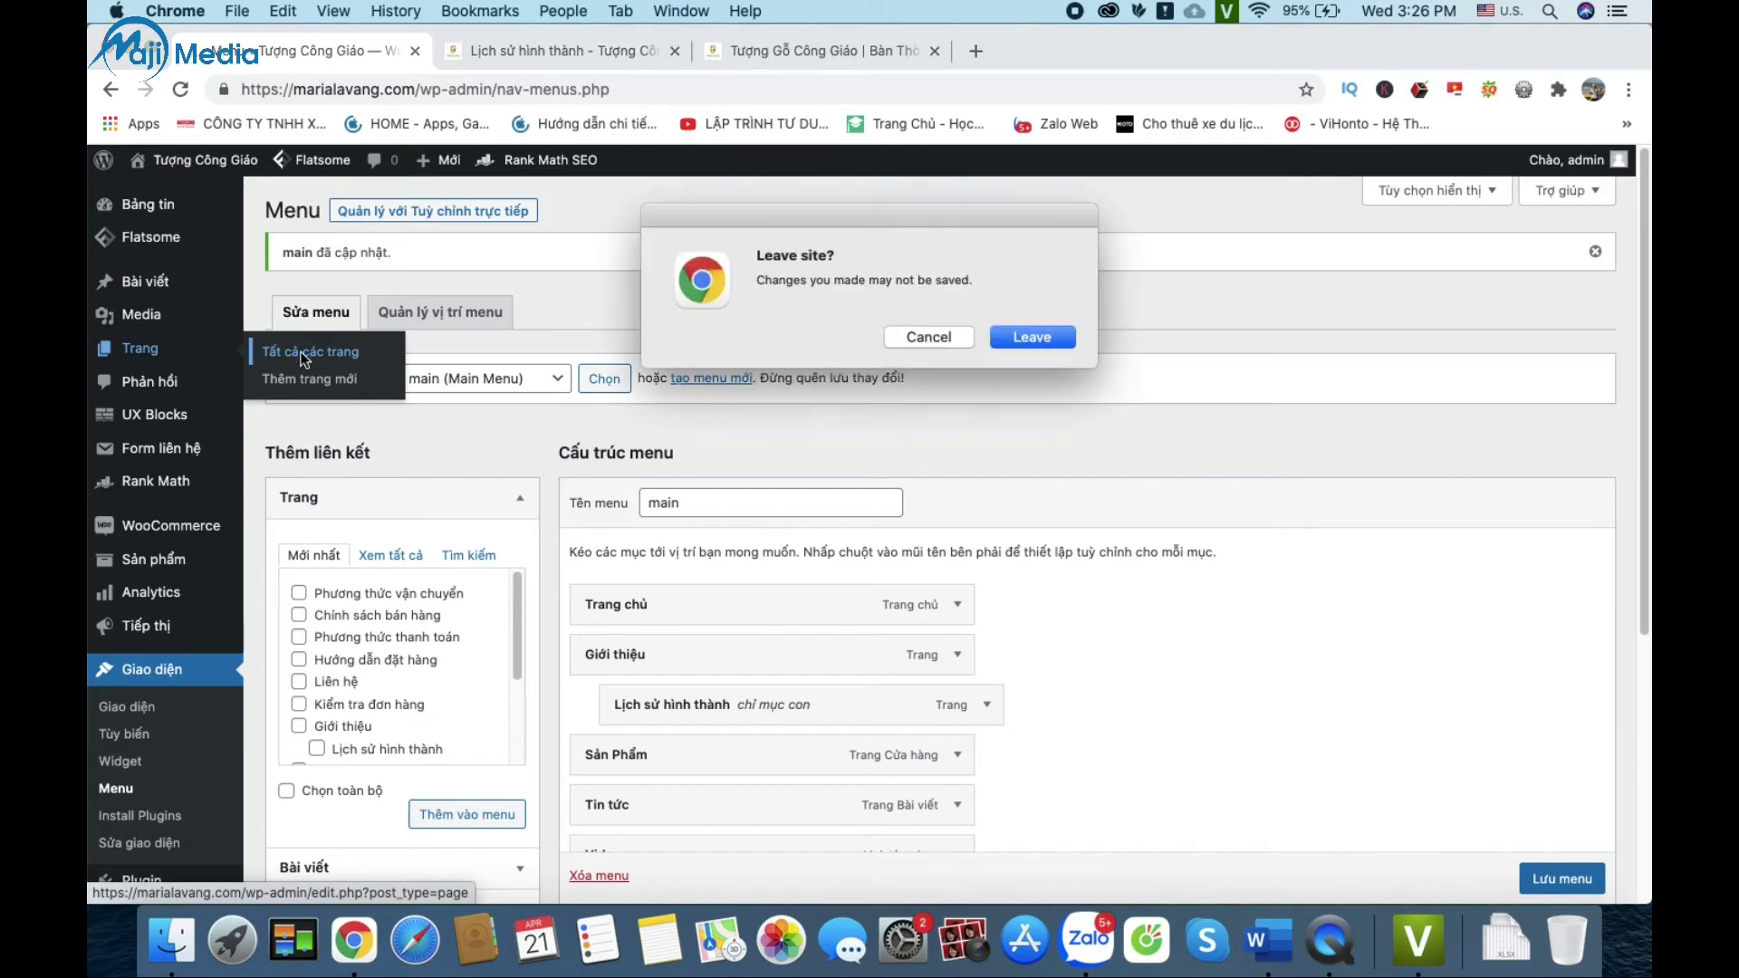
left_click(1027, 342)
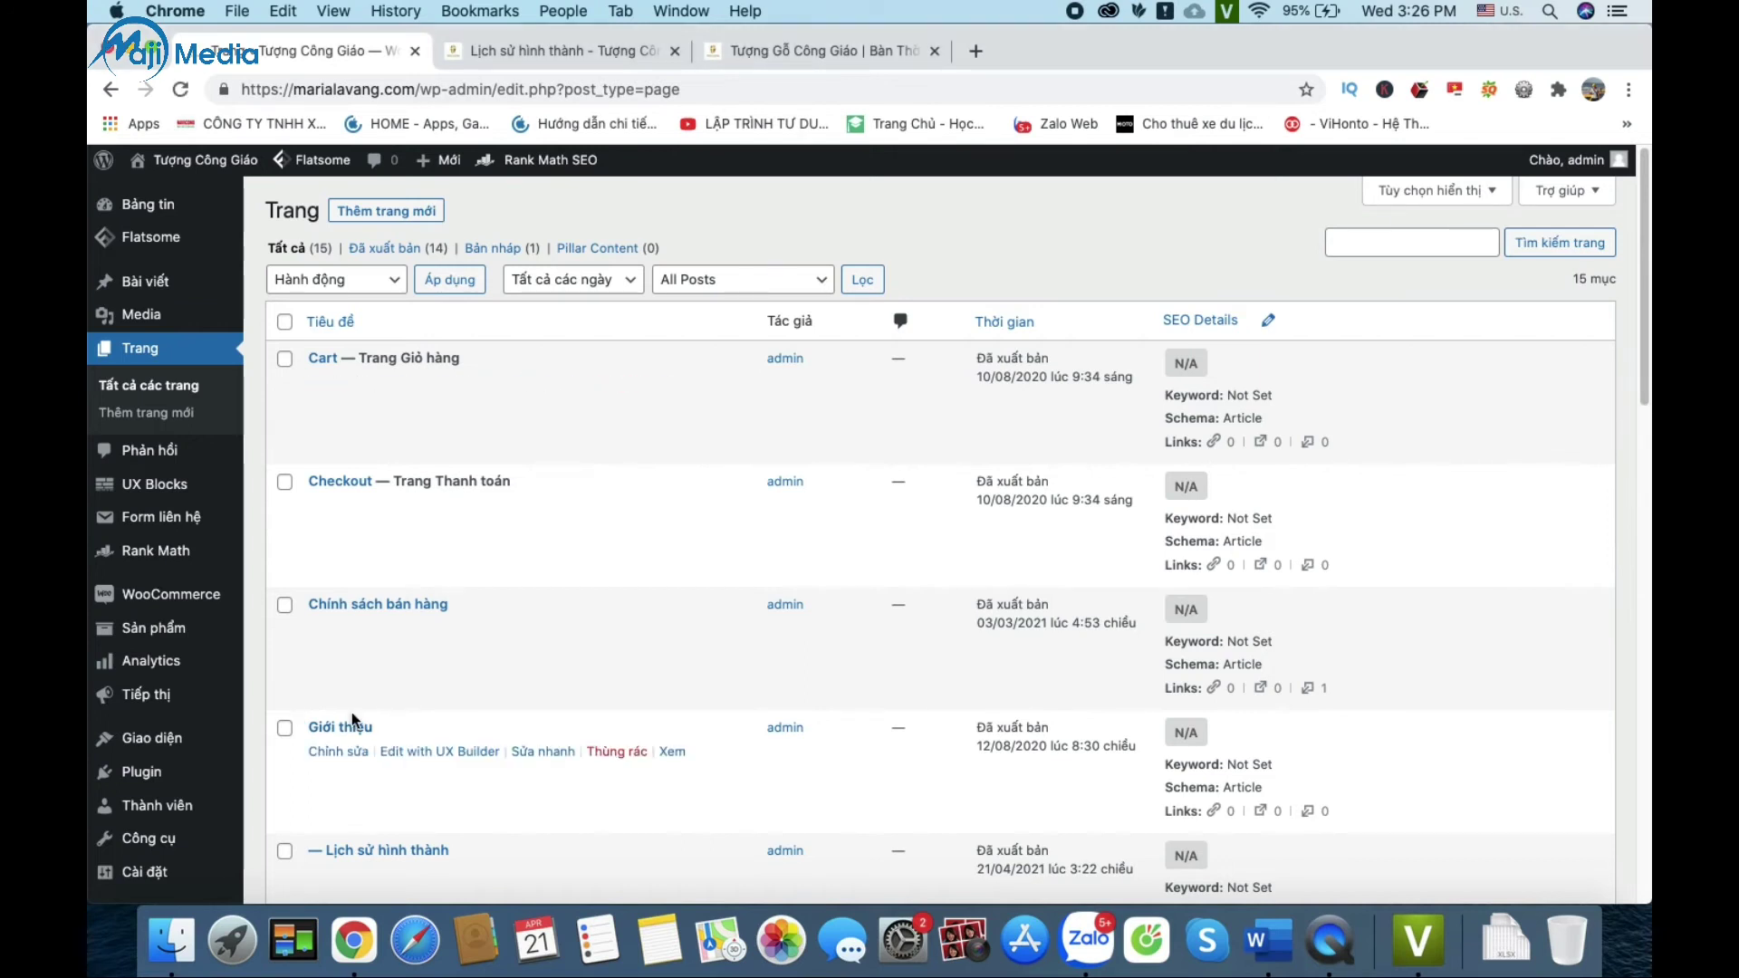
left_click(412, 754)
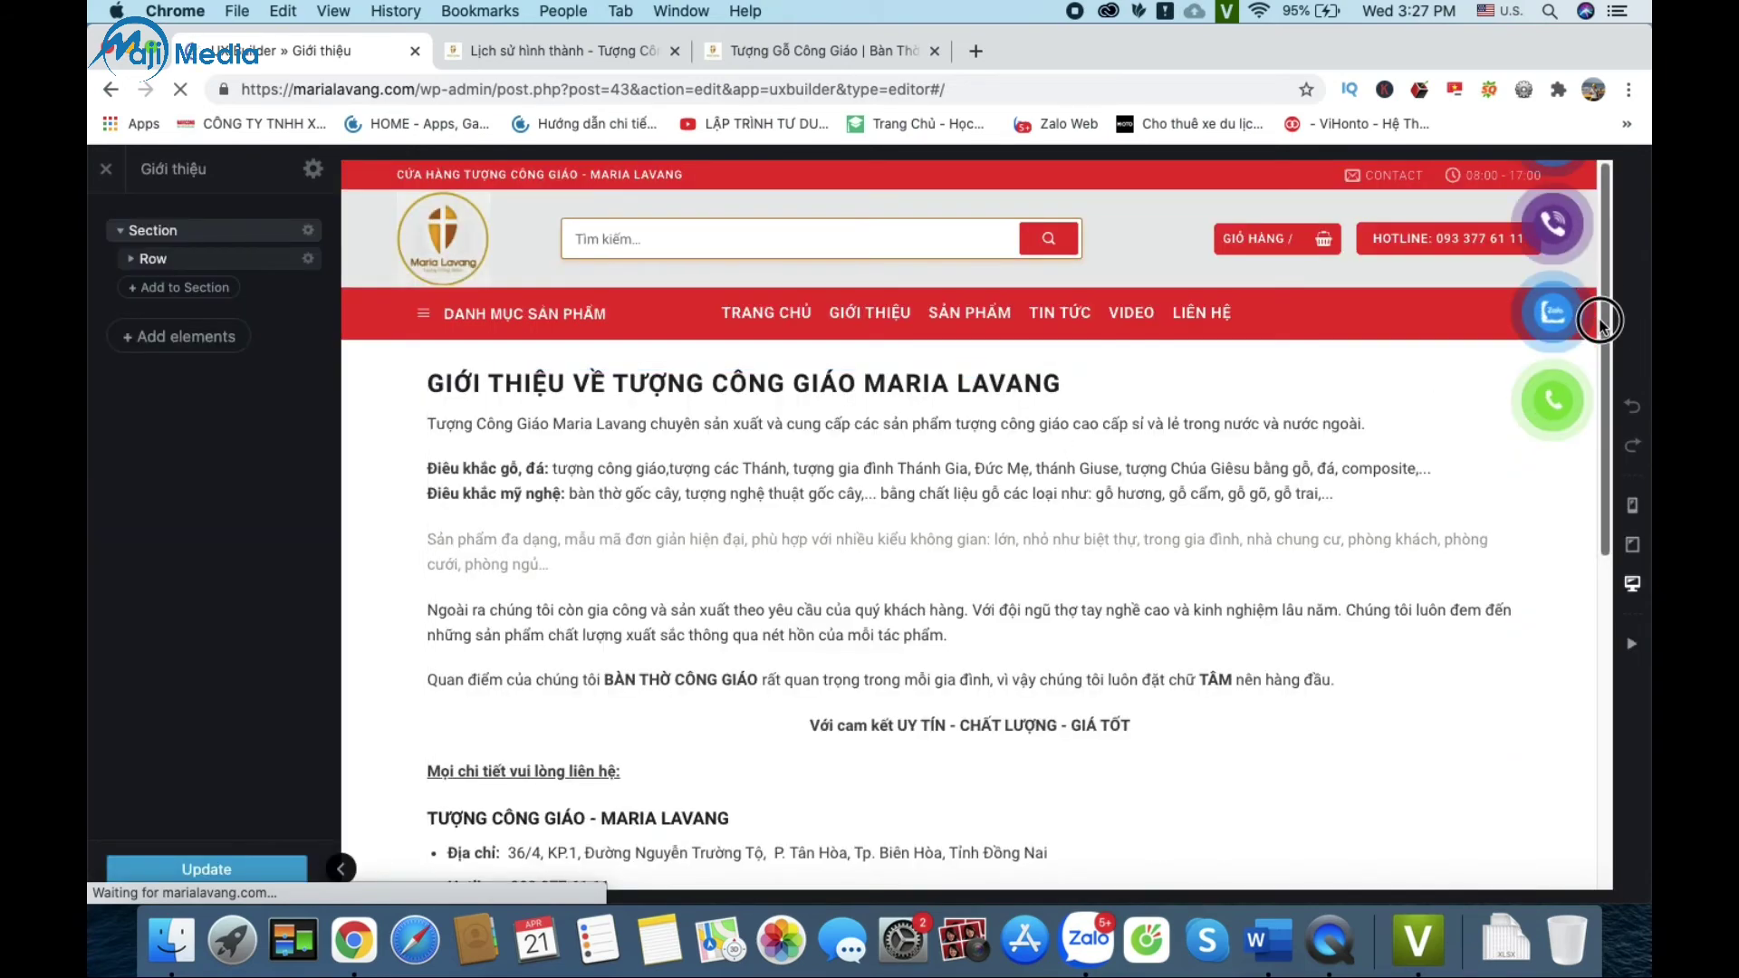
Step: Examine the "Giới thiệu" text block's settings and text editor, and return to the element structure without changing anything
scroll(1601, 322, "down", 2)
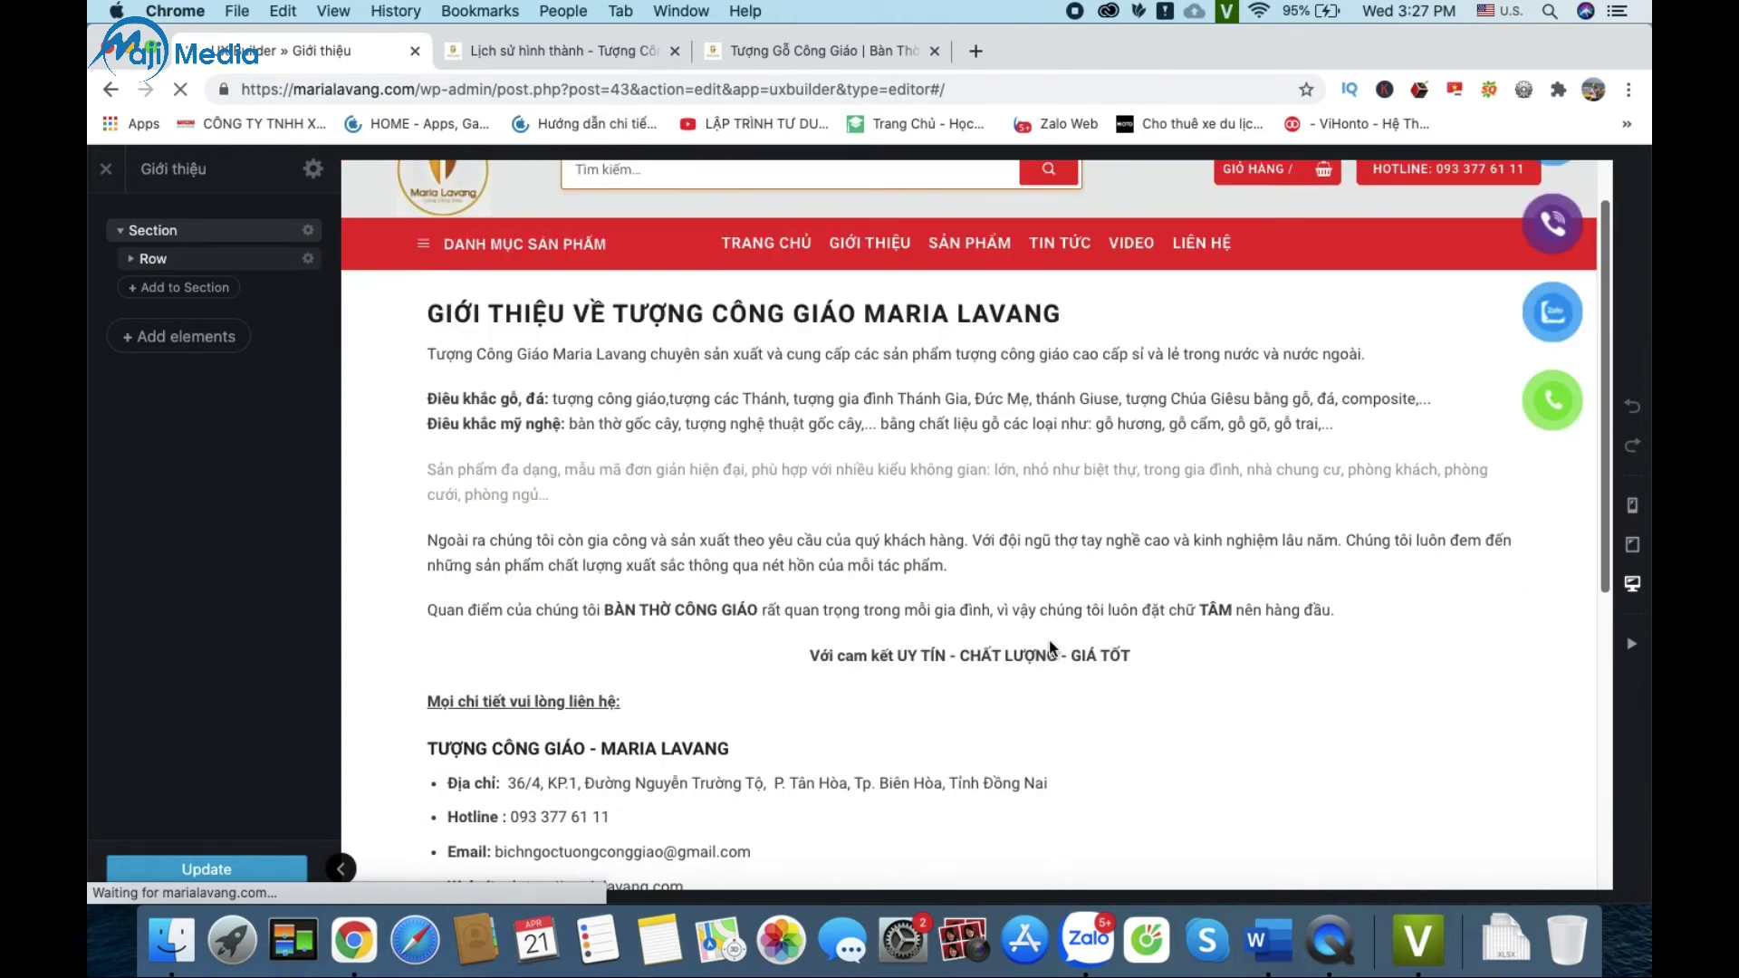
left_click(995, 616)
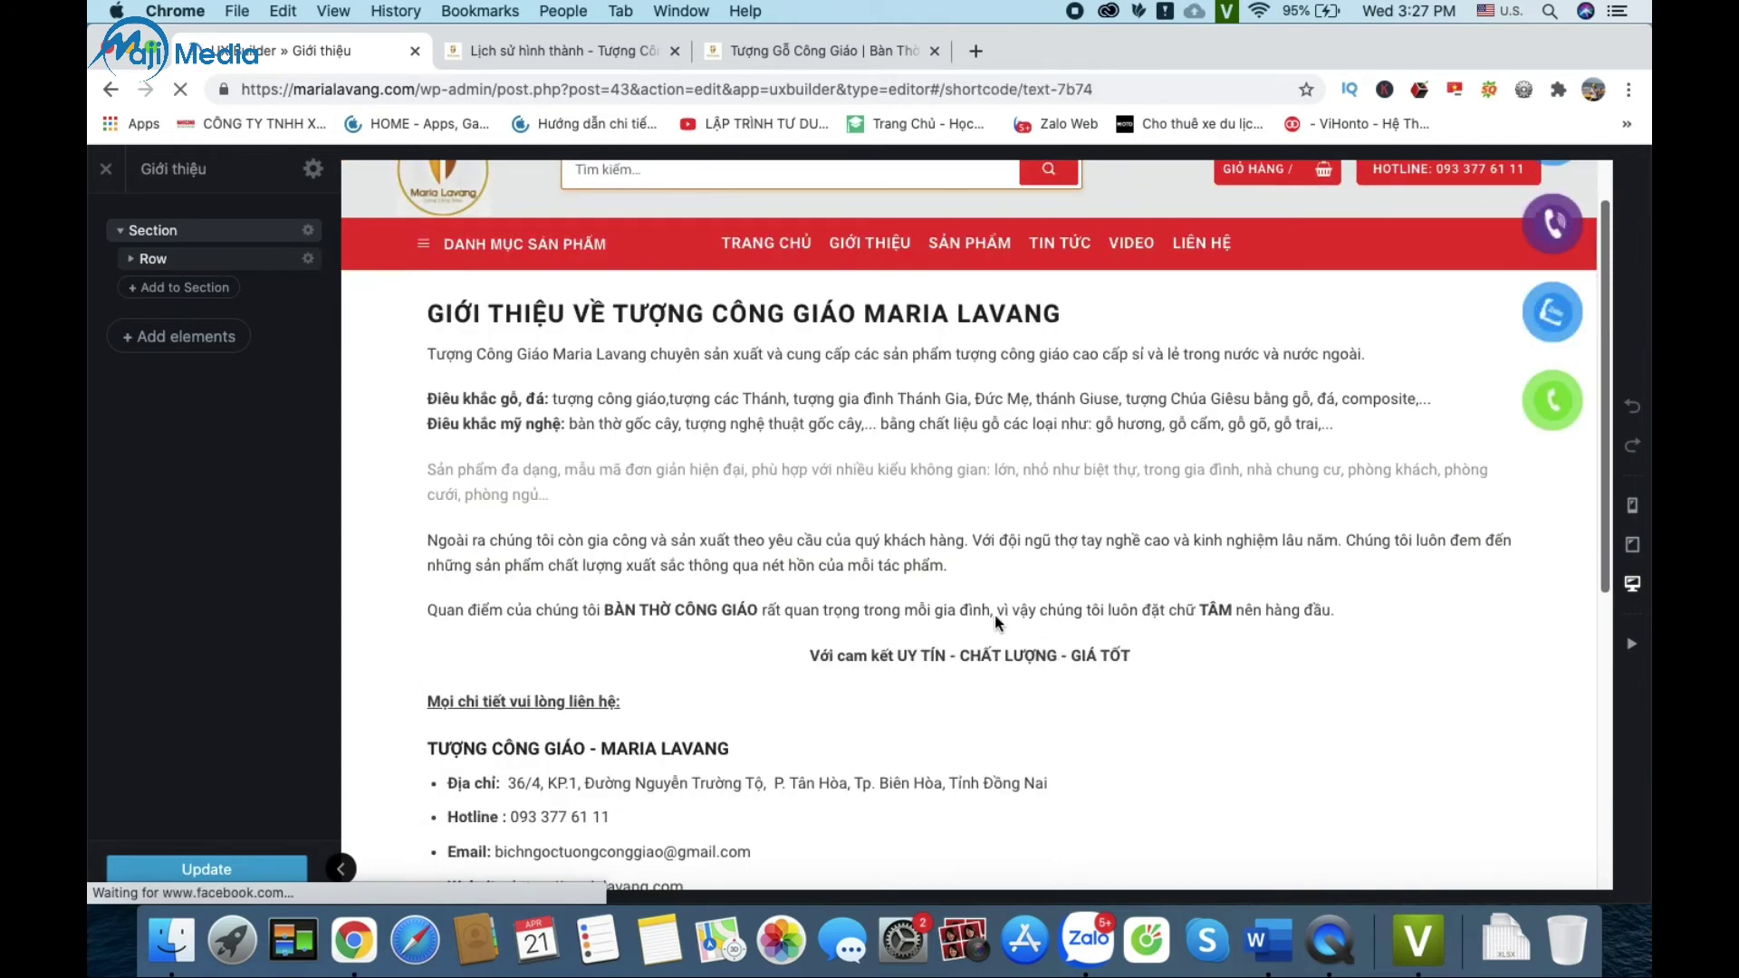
left_click(719, 485)
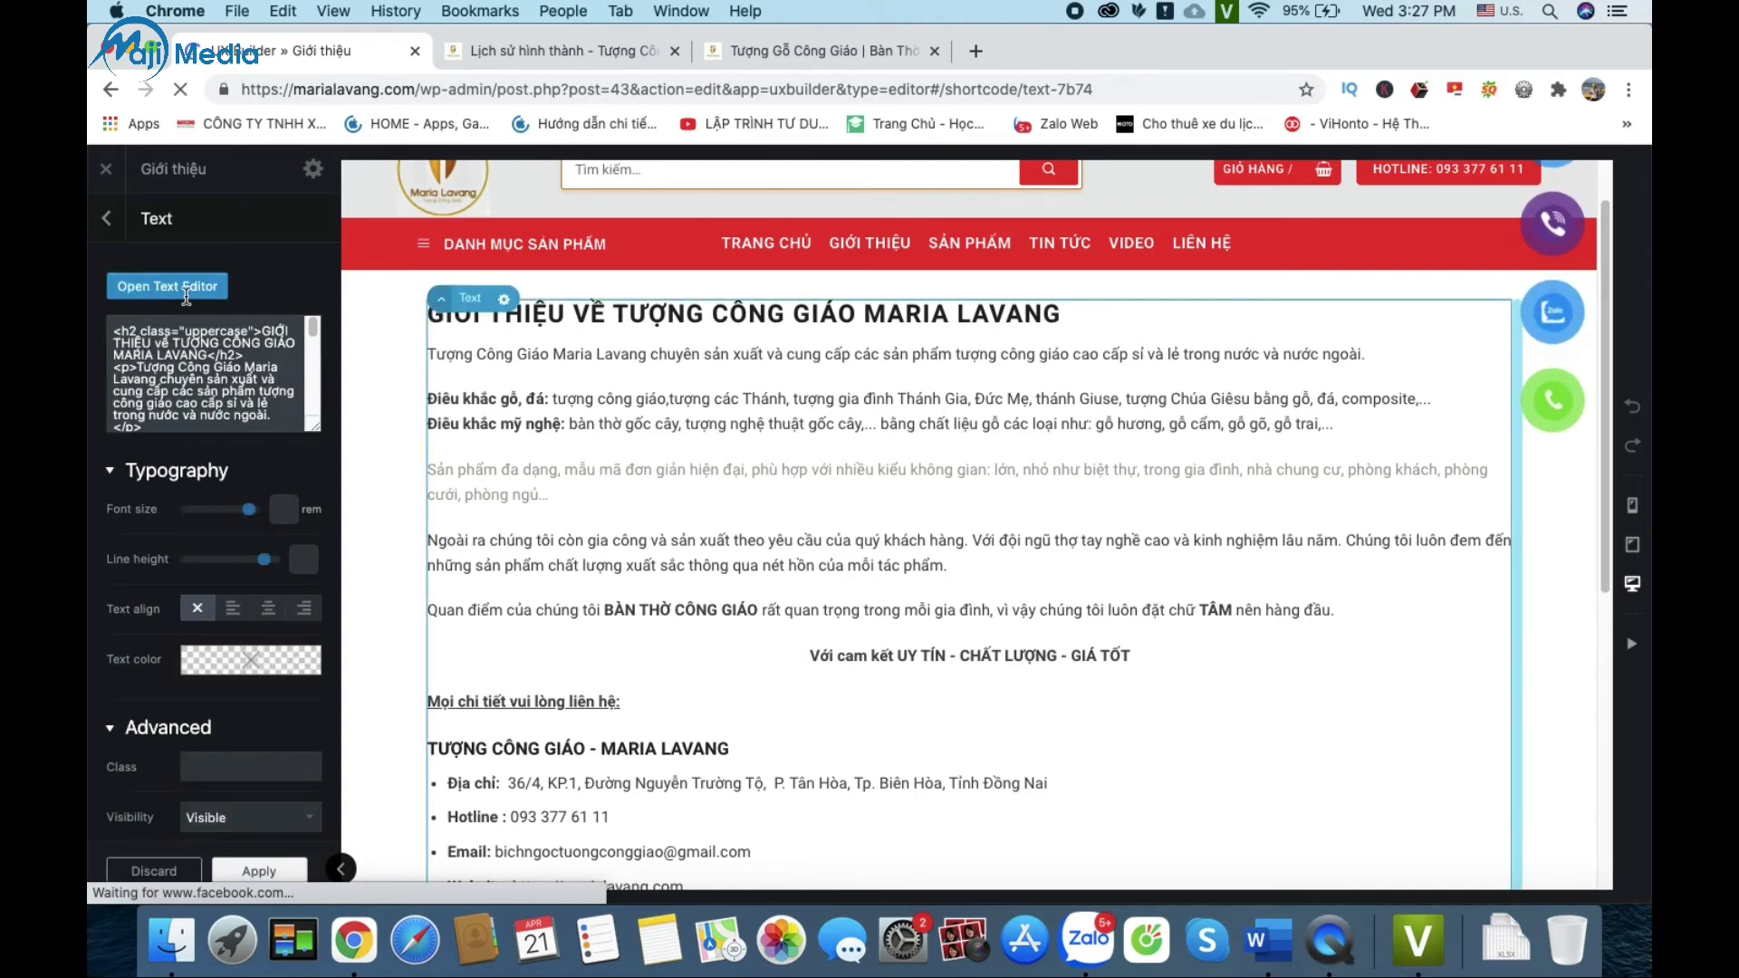
left_click(154, 288)
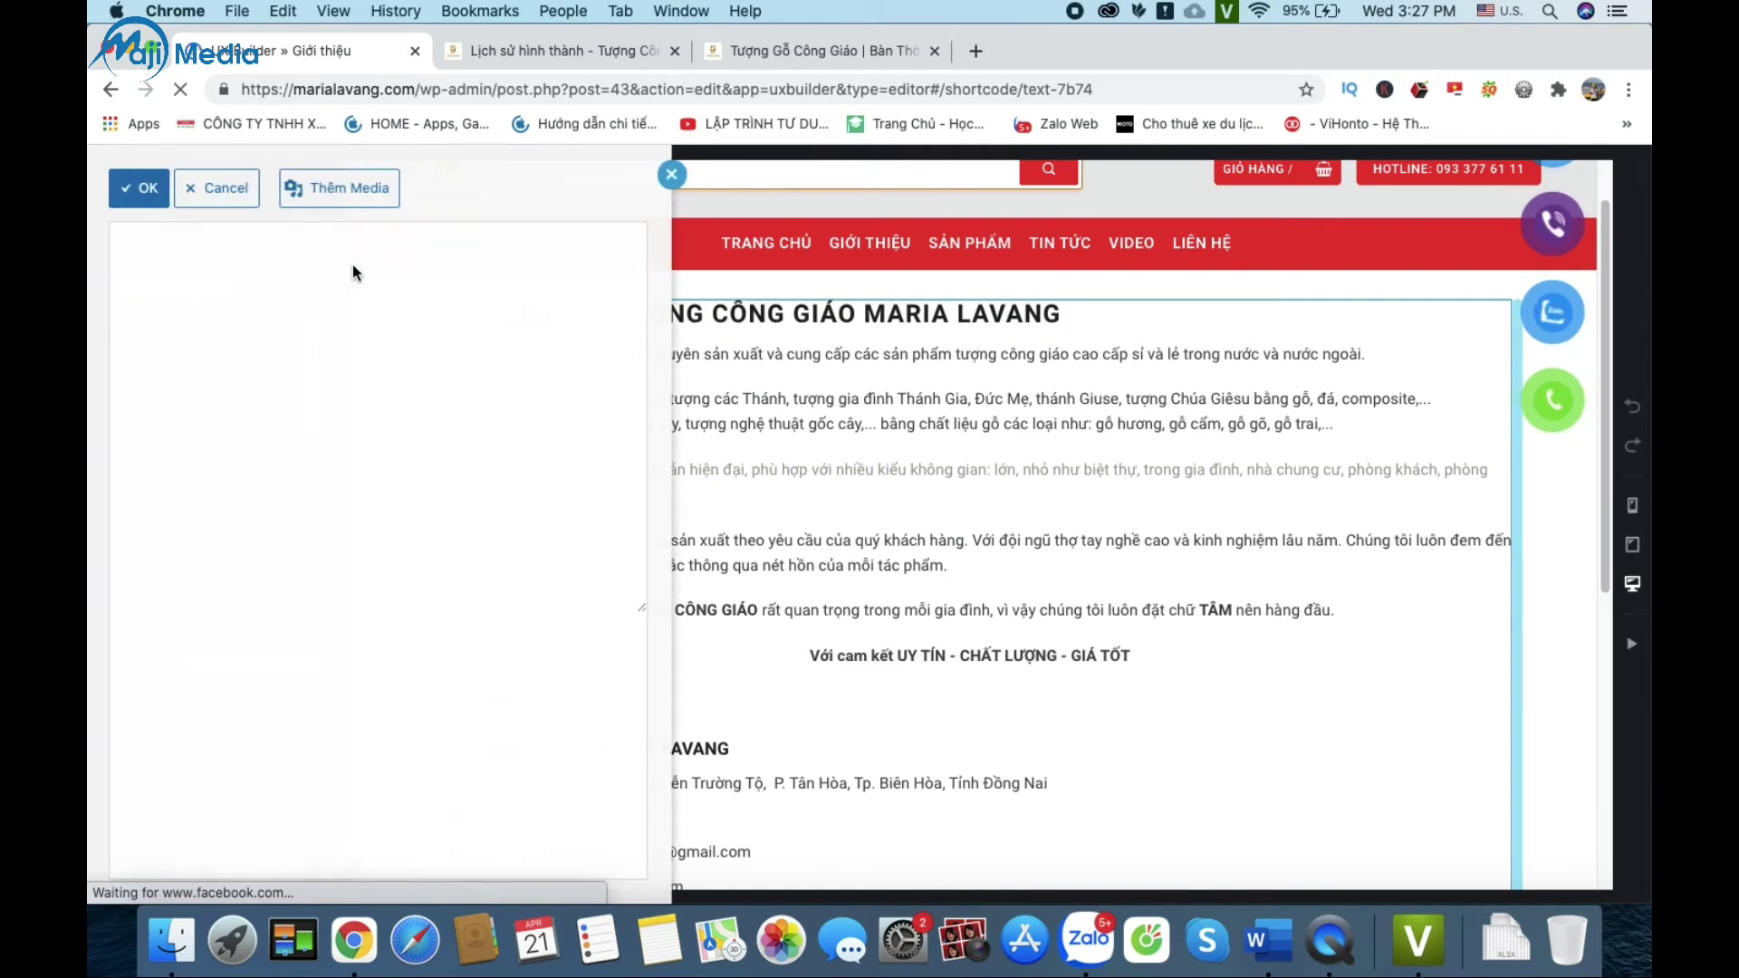
left_click(672, 176)
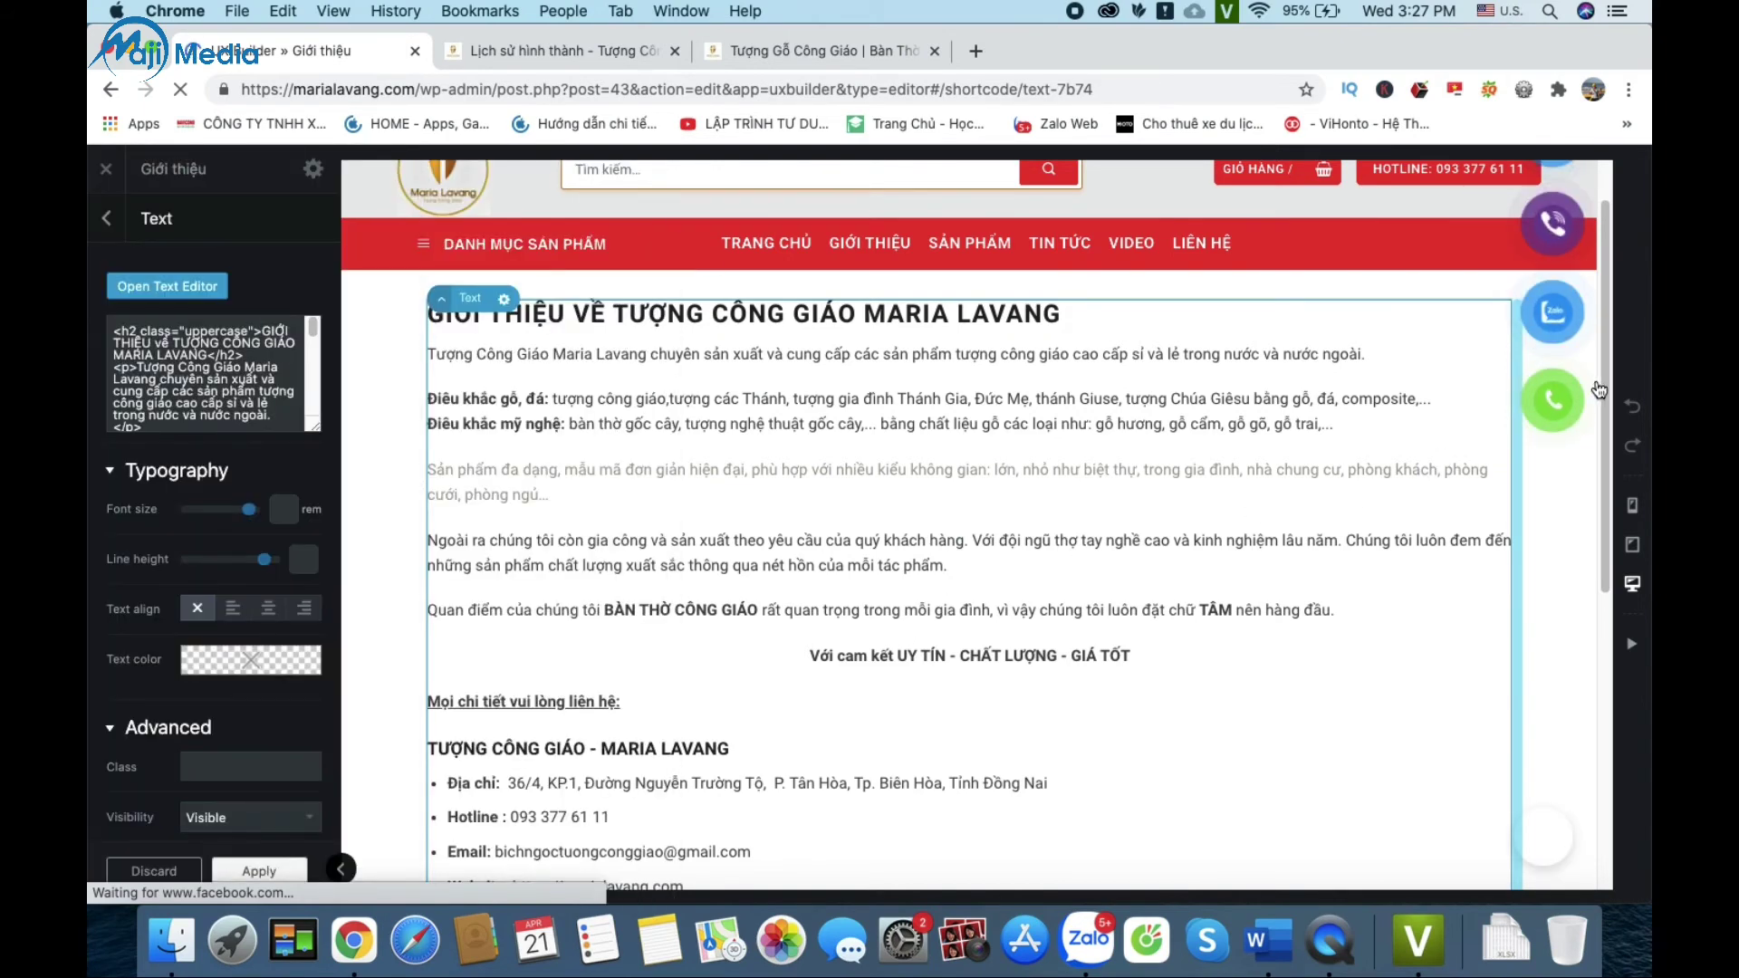
left_click(107, 222)
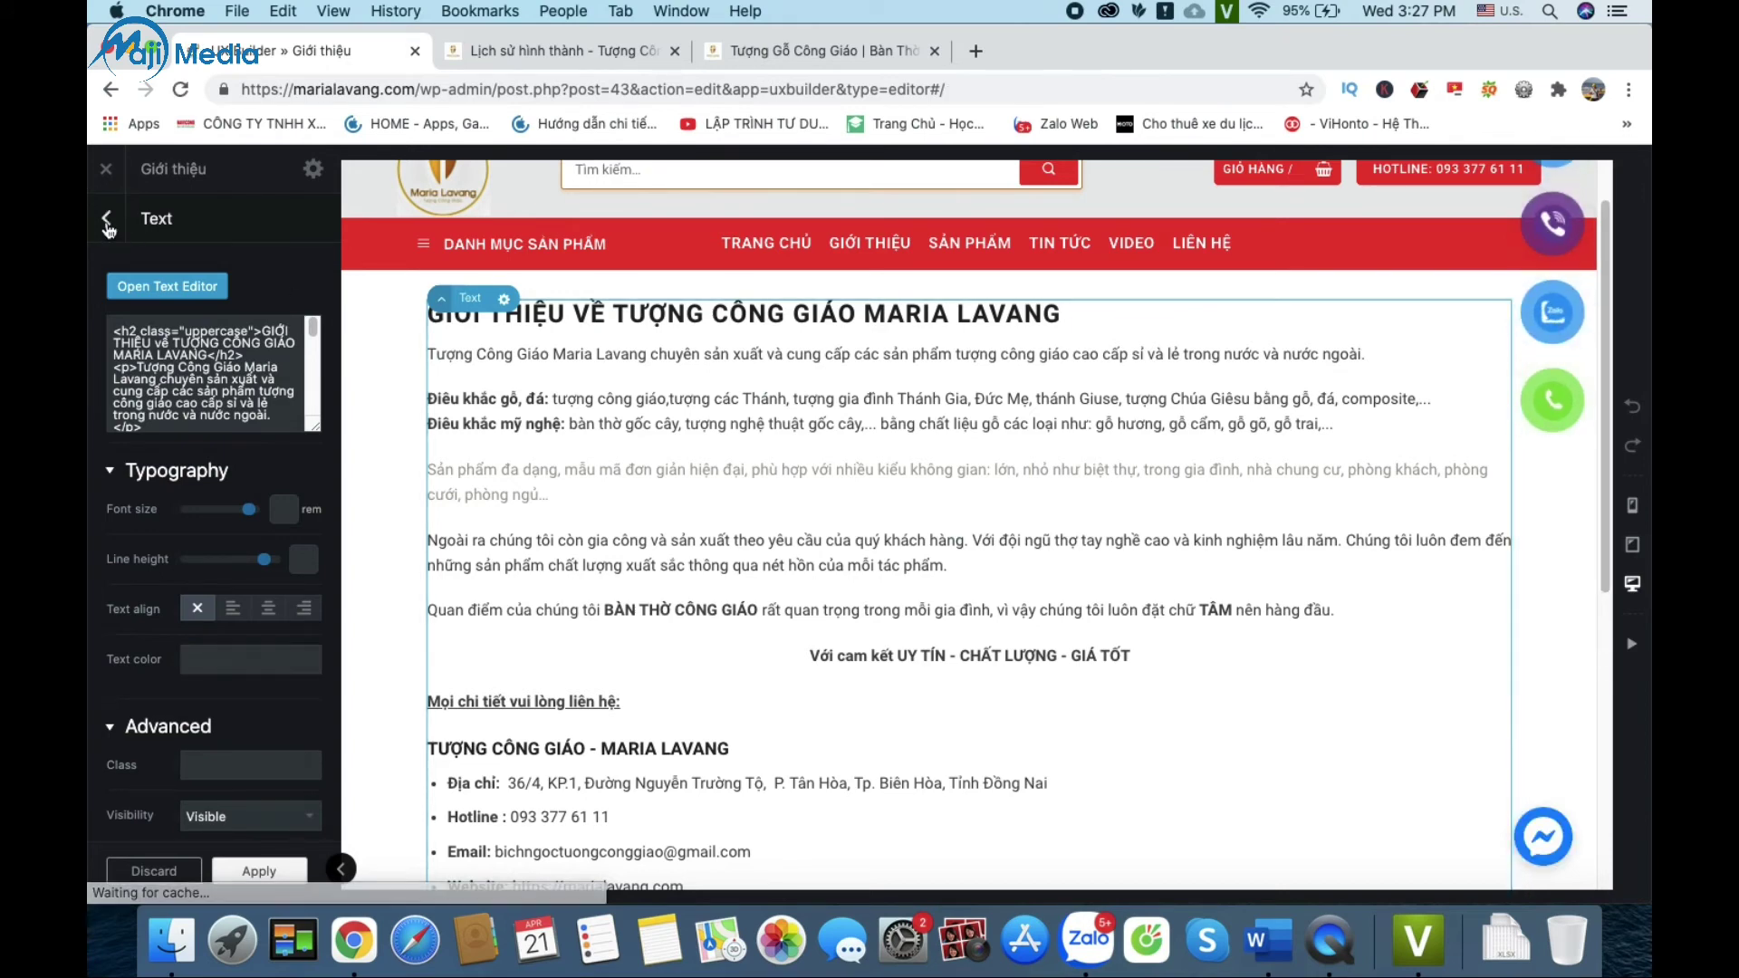
left_click(107, 222)
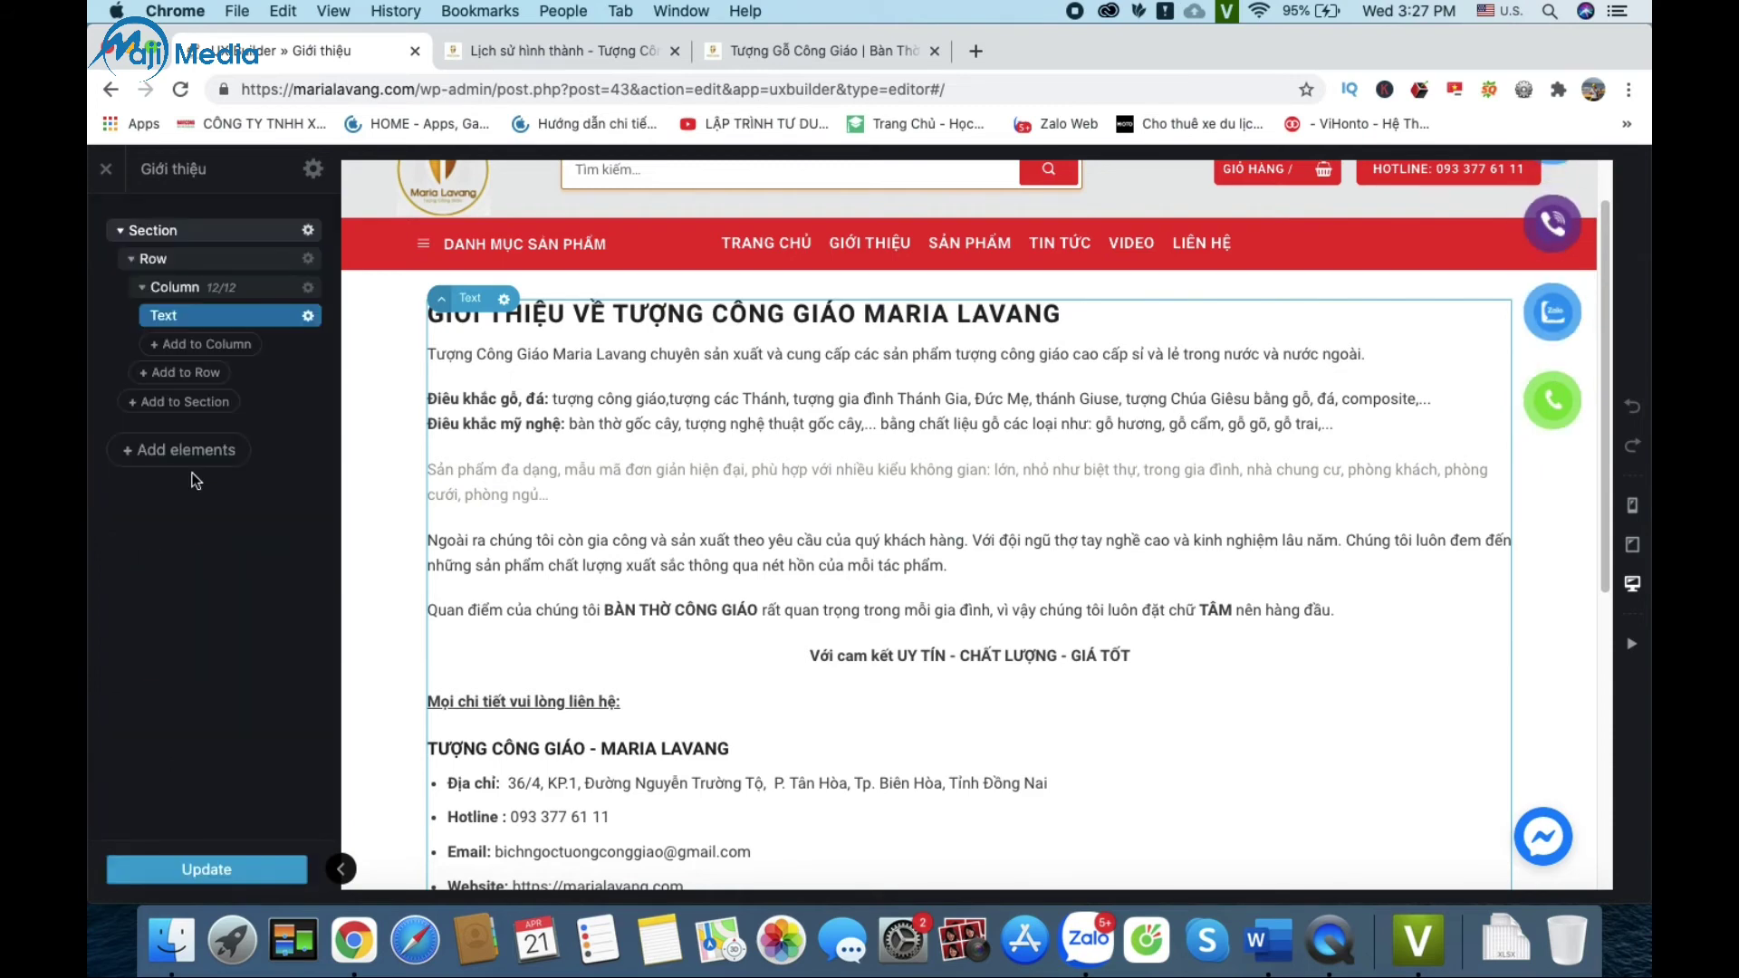
Step: Add a Button element to the section, below the row with the contact details
left_click(189, 402)
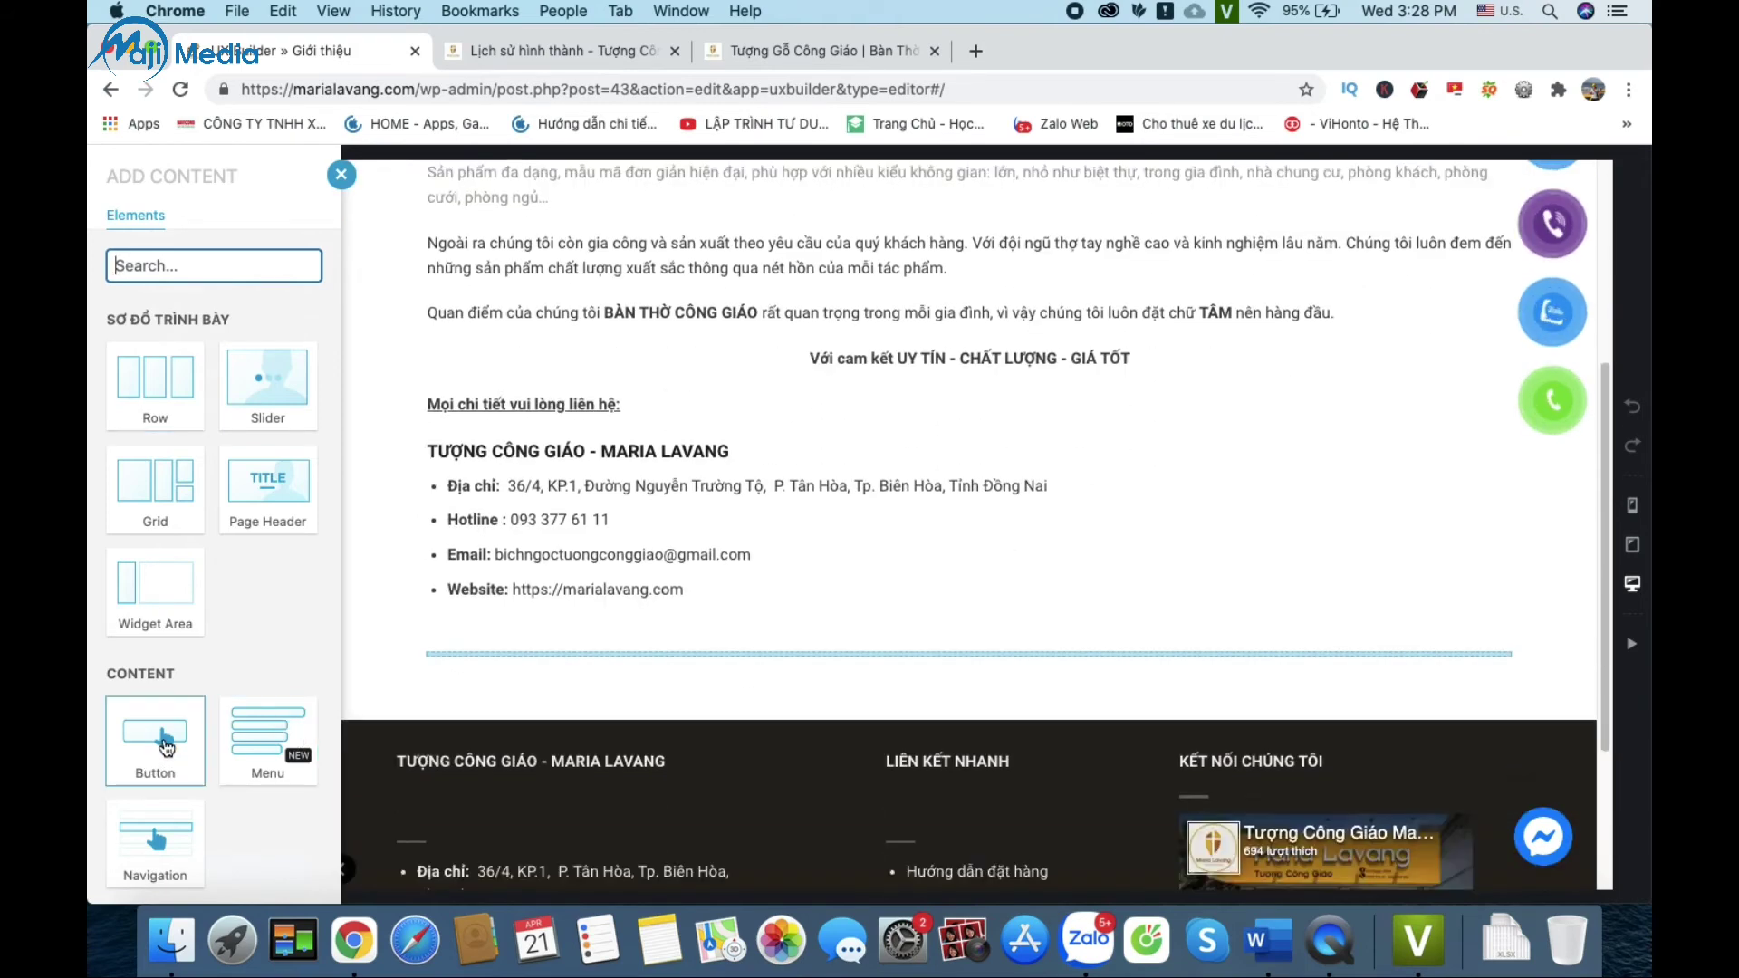
left_click(166, 745)
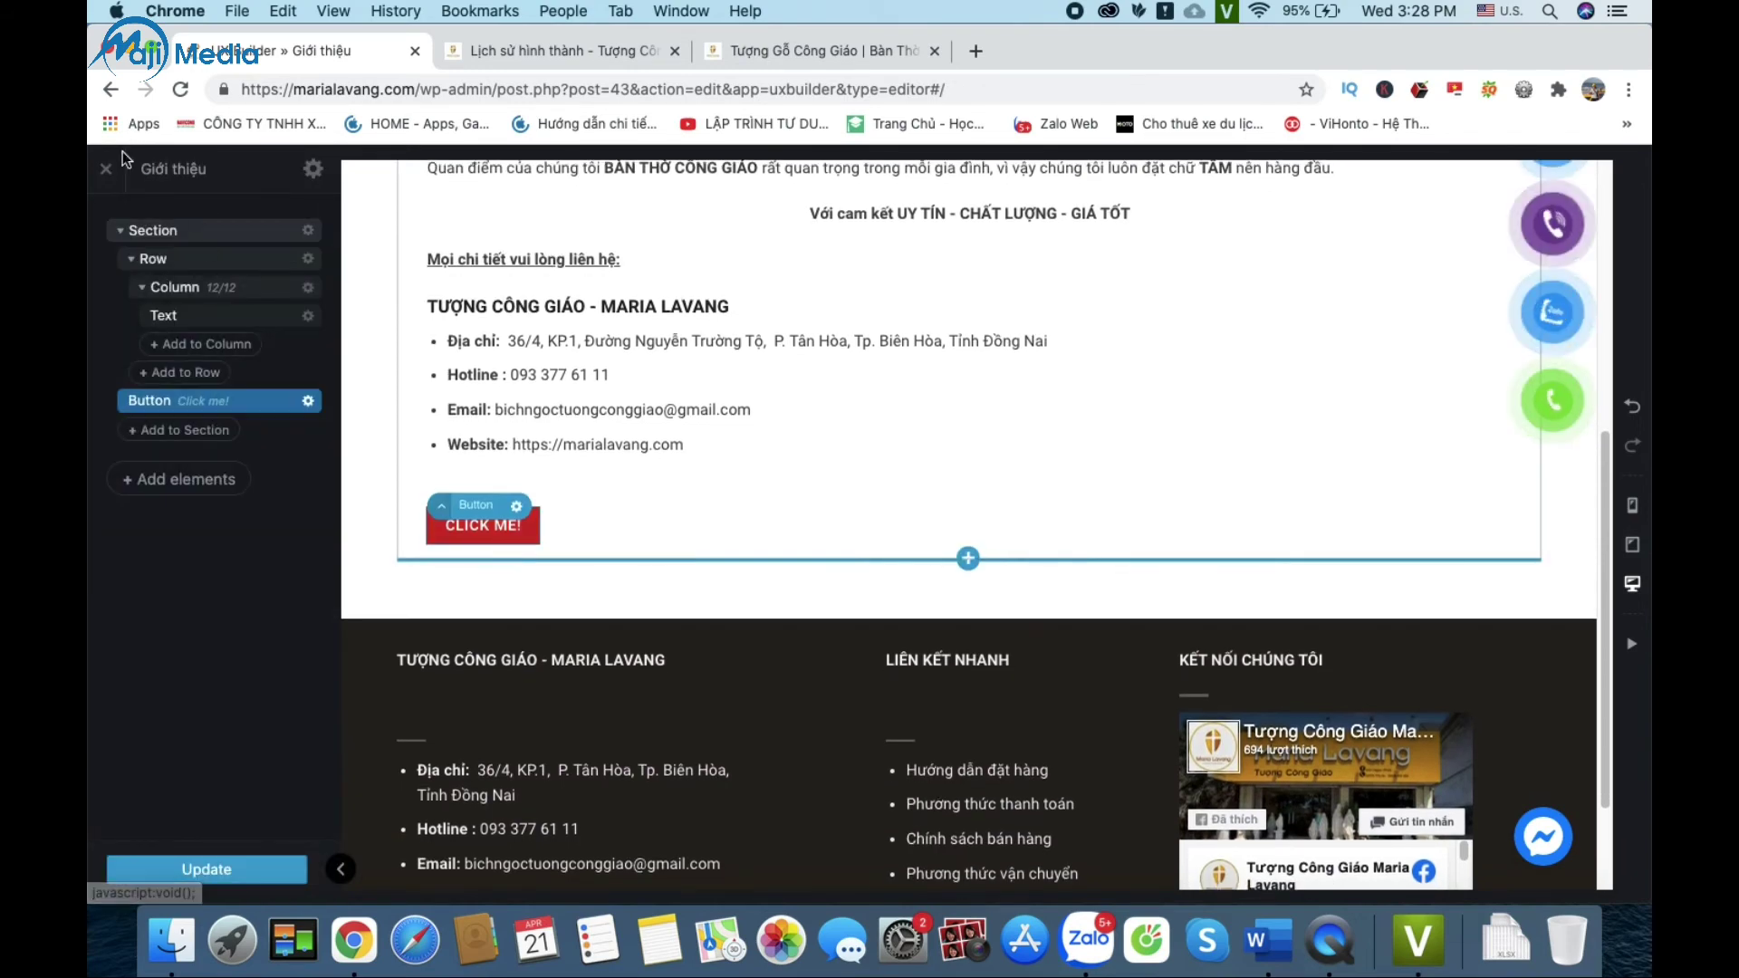
left_click(735, 544)
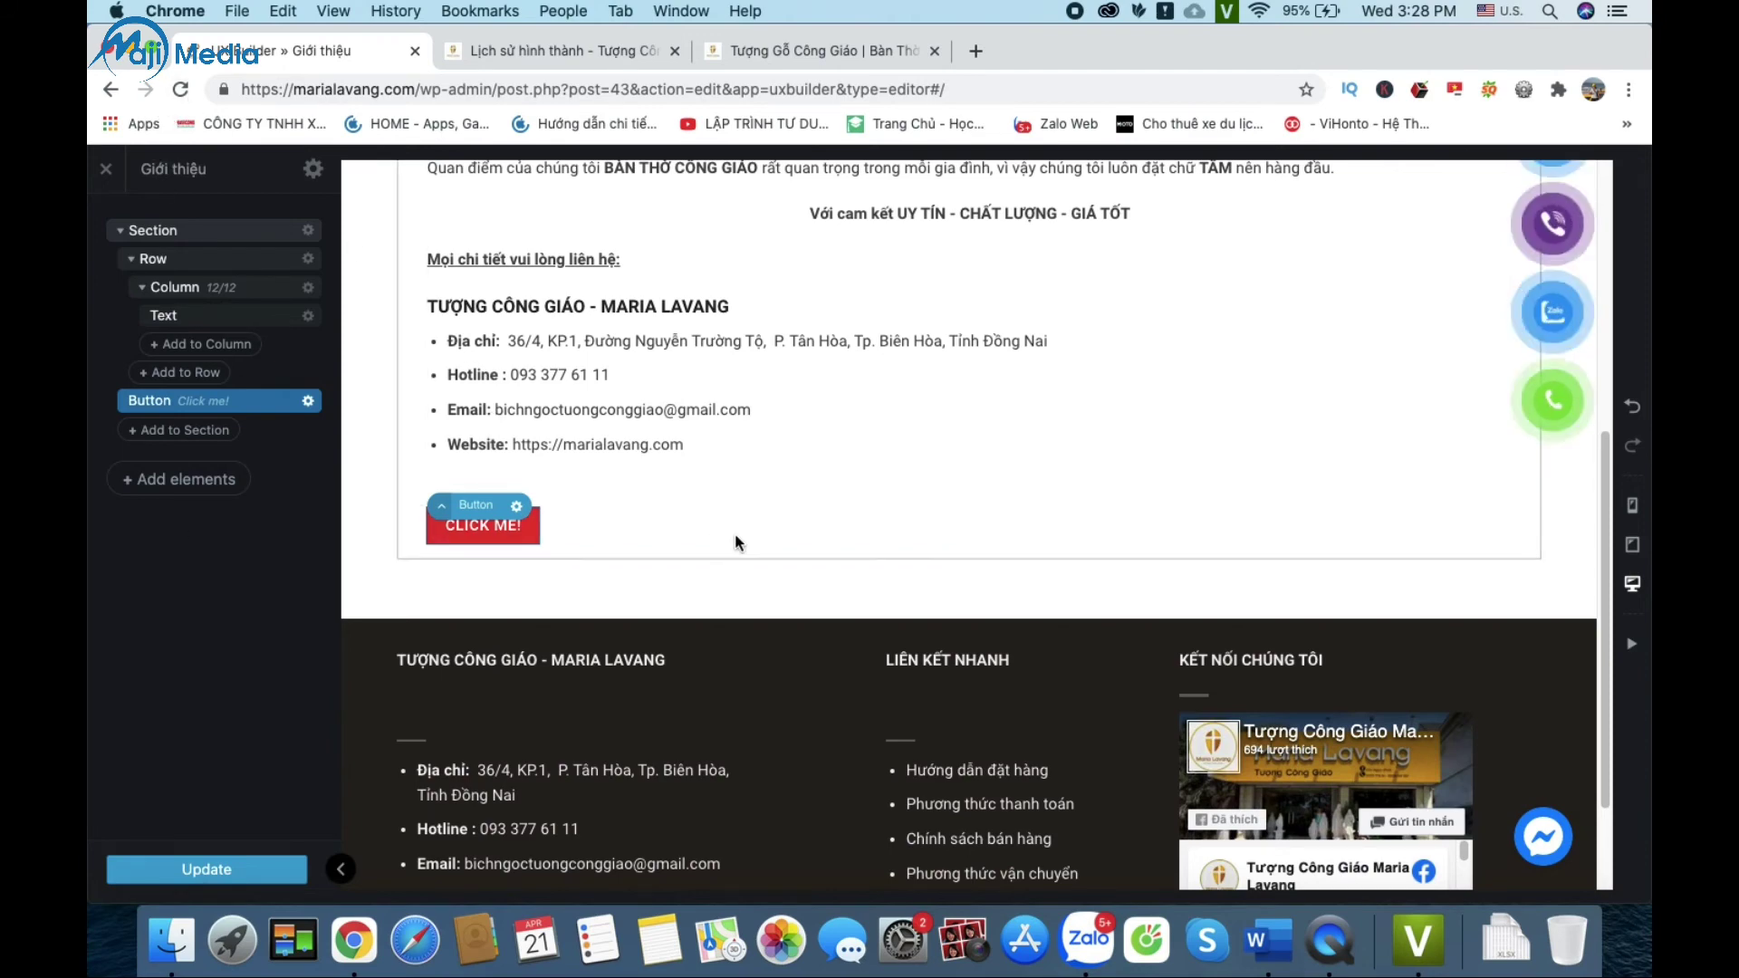
Step: Reload the "Giới thiệu" page in UX Builder and try to exit the builder
left_click(181, 91)
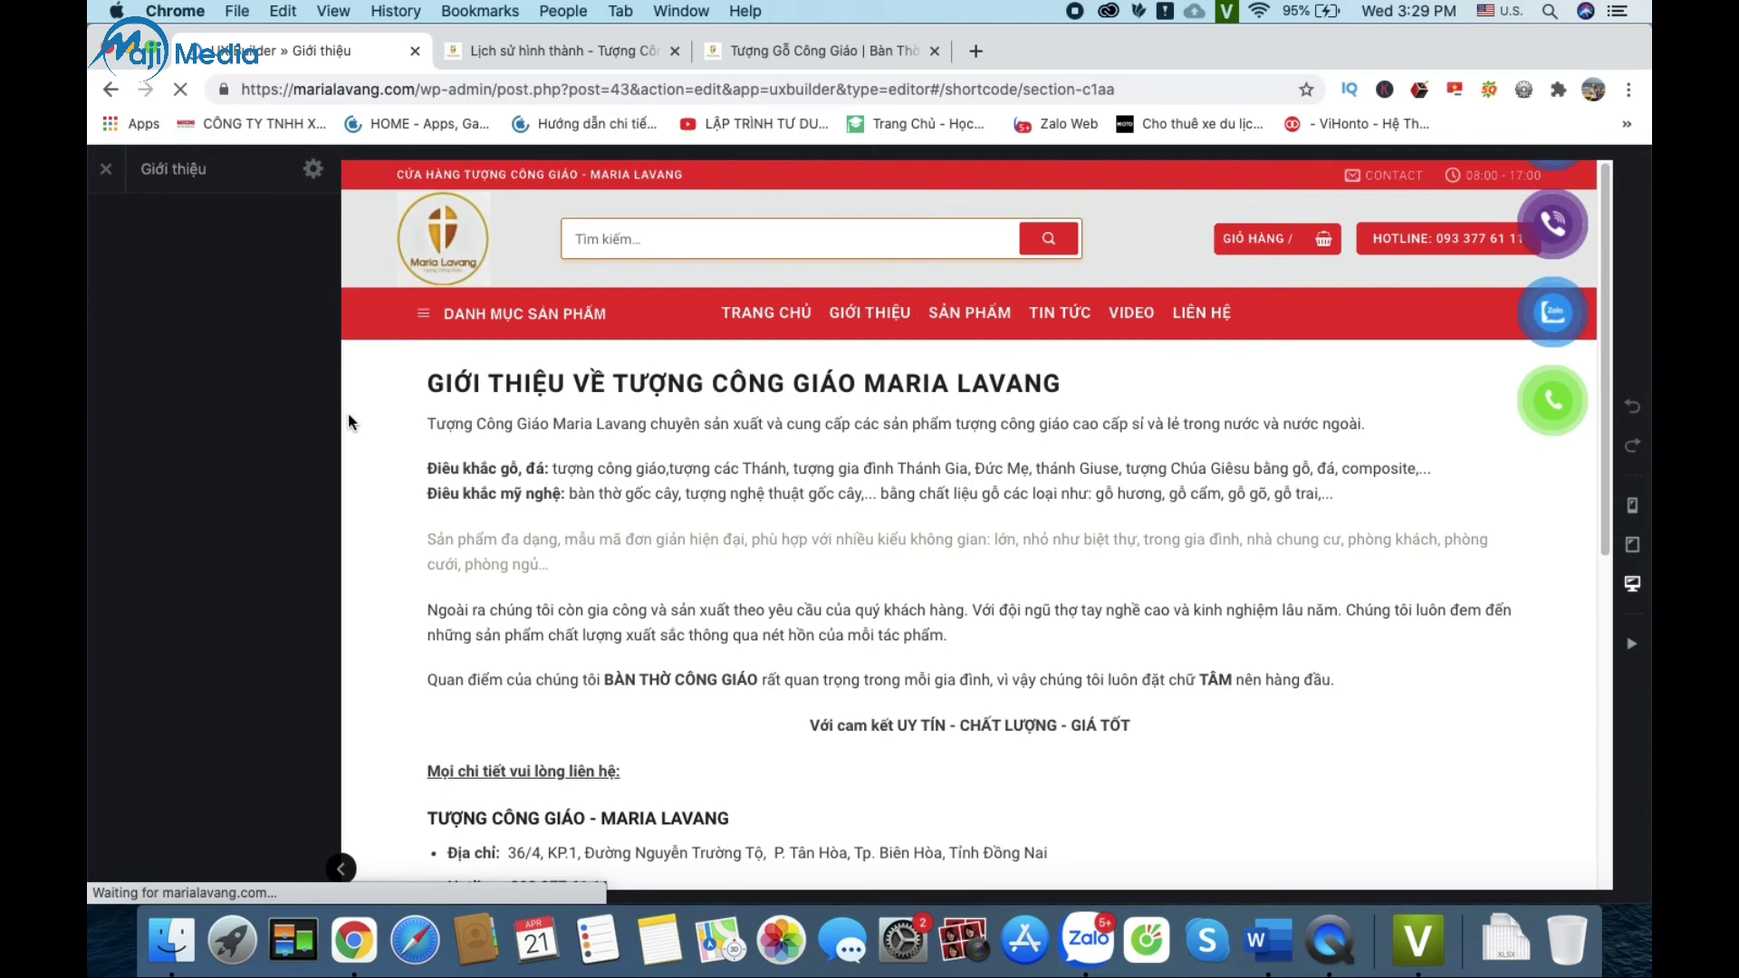
left_click(106, 174)
left_click(1038, 210)
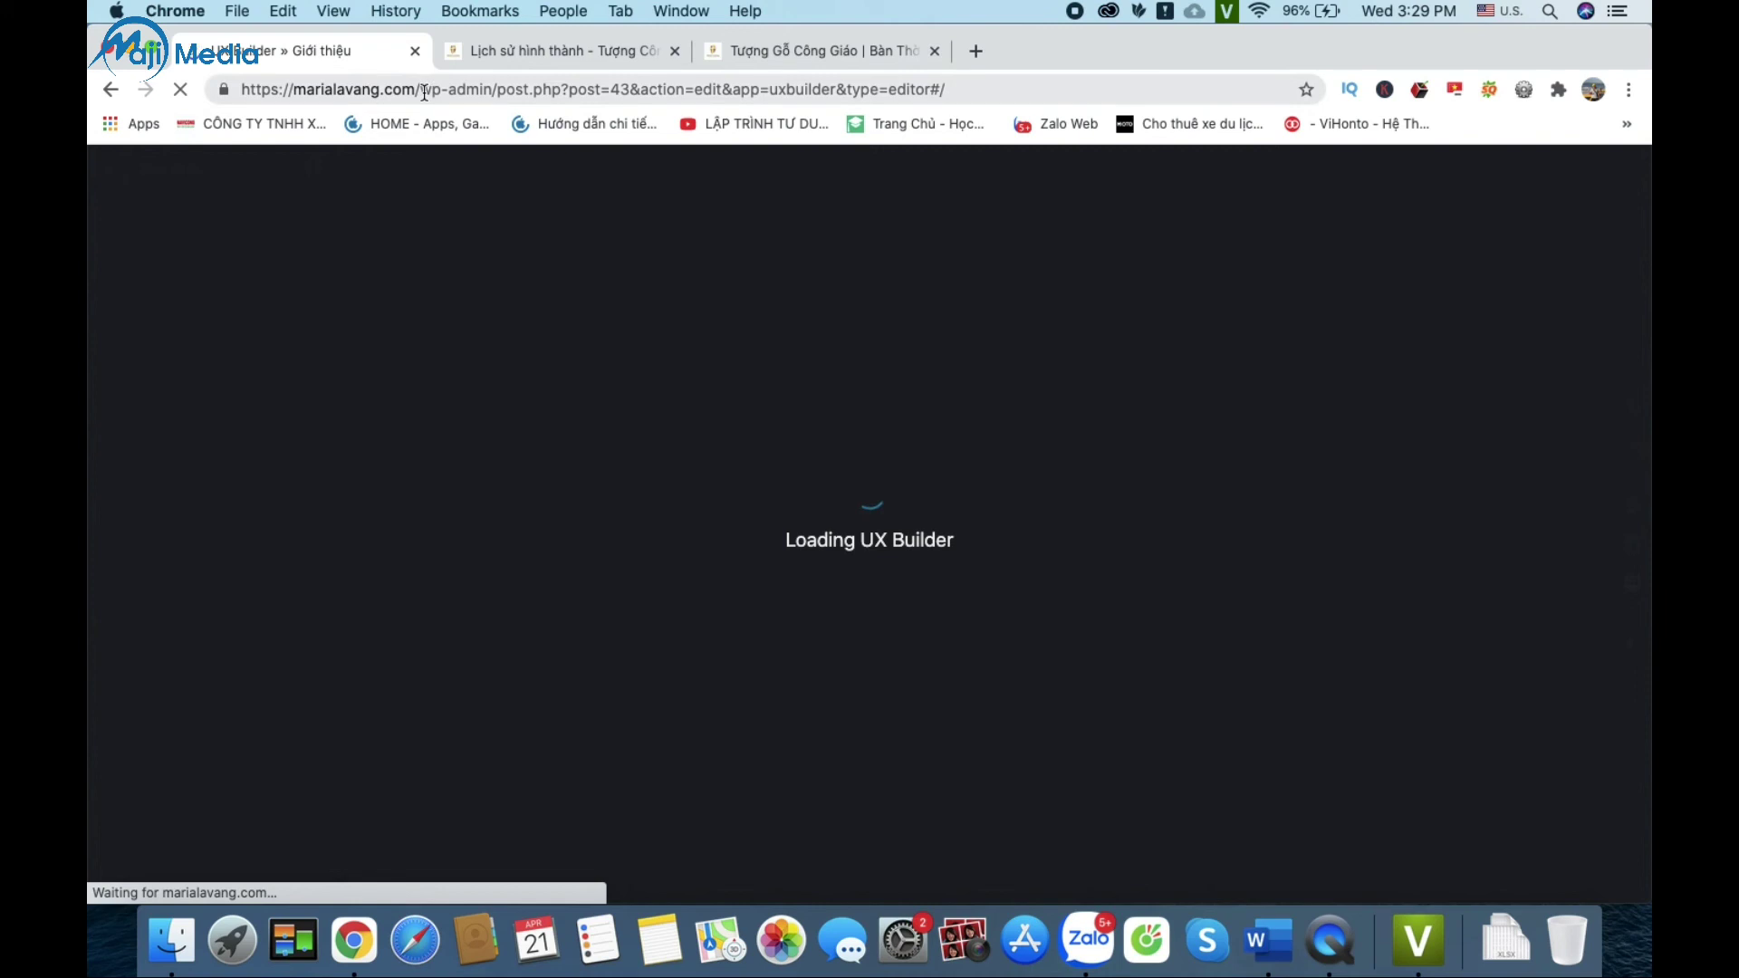
Step: Leave UX Builder by loading the site's home page at marialavang.com
left_click_drag(424, 93, 1014, 82)
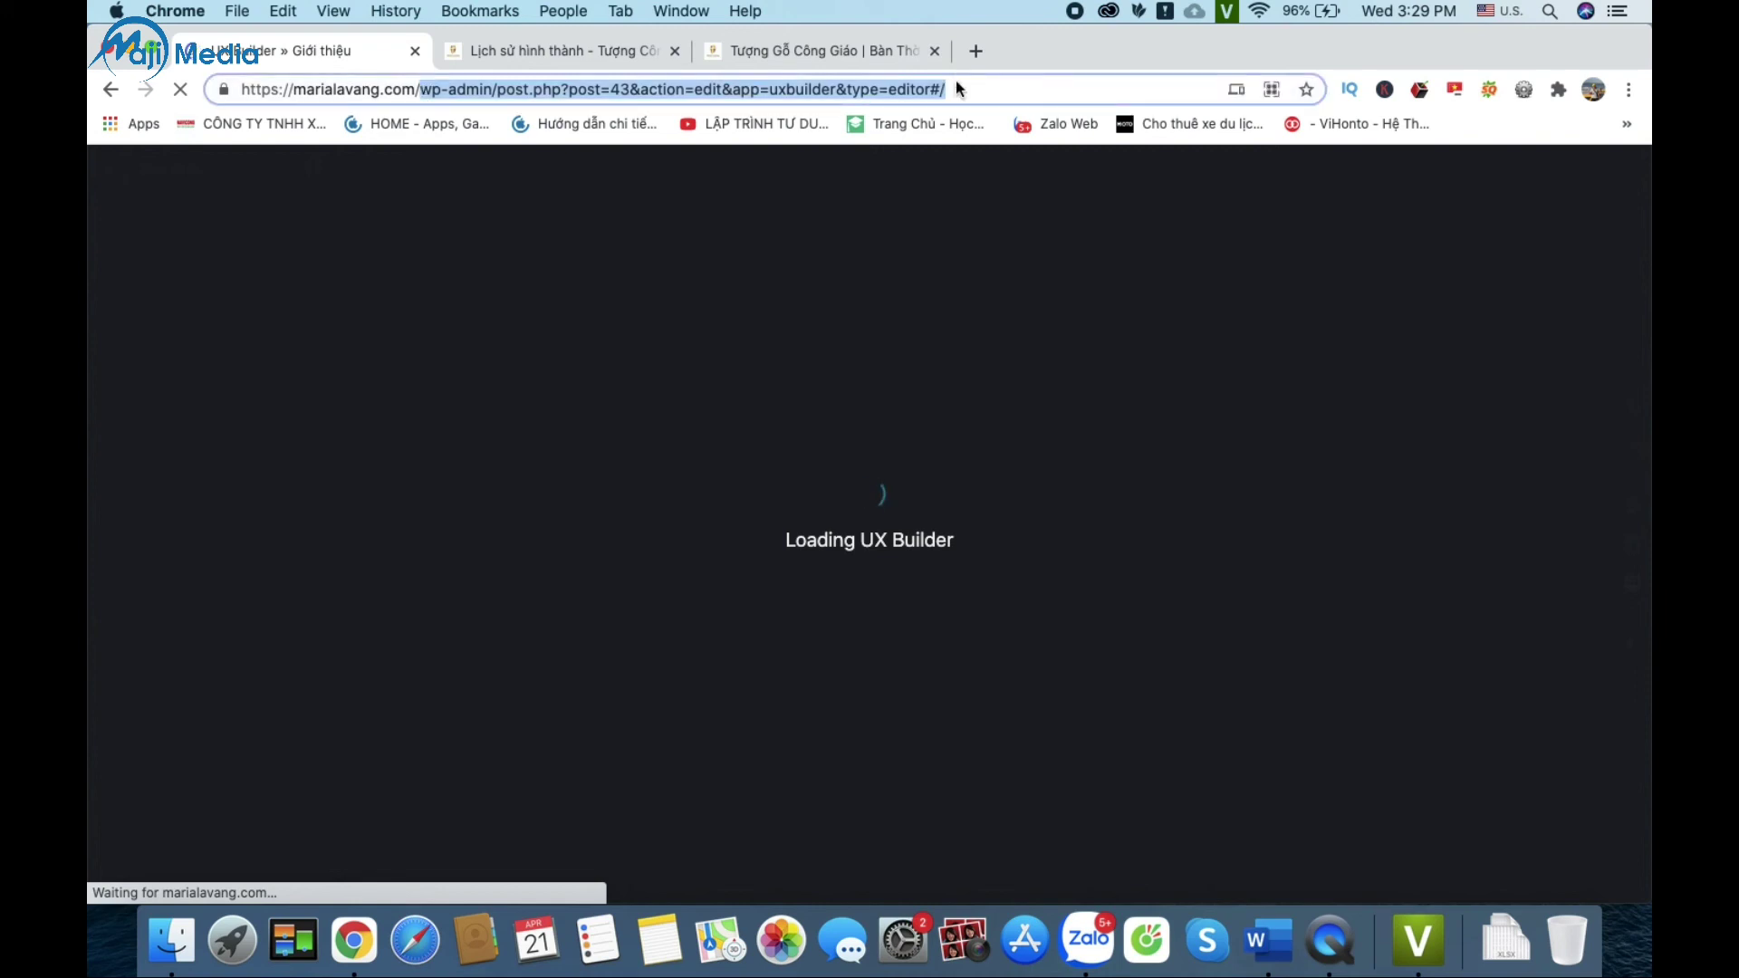
key("BackSpace")
key("Return")
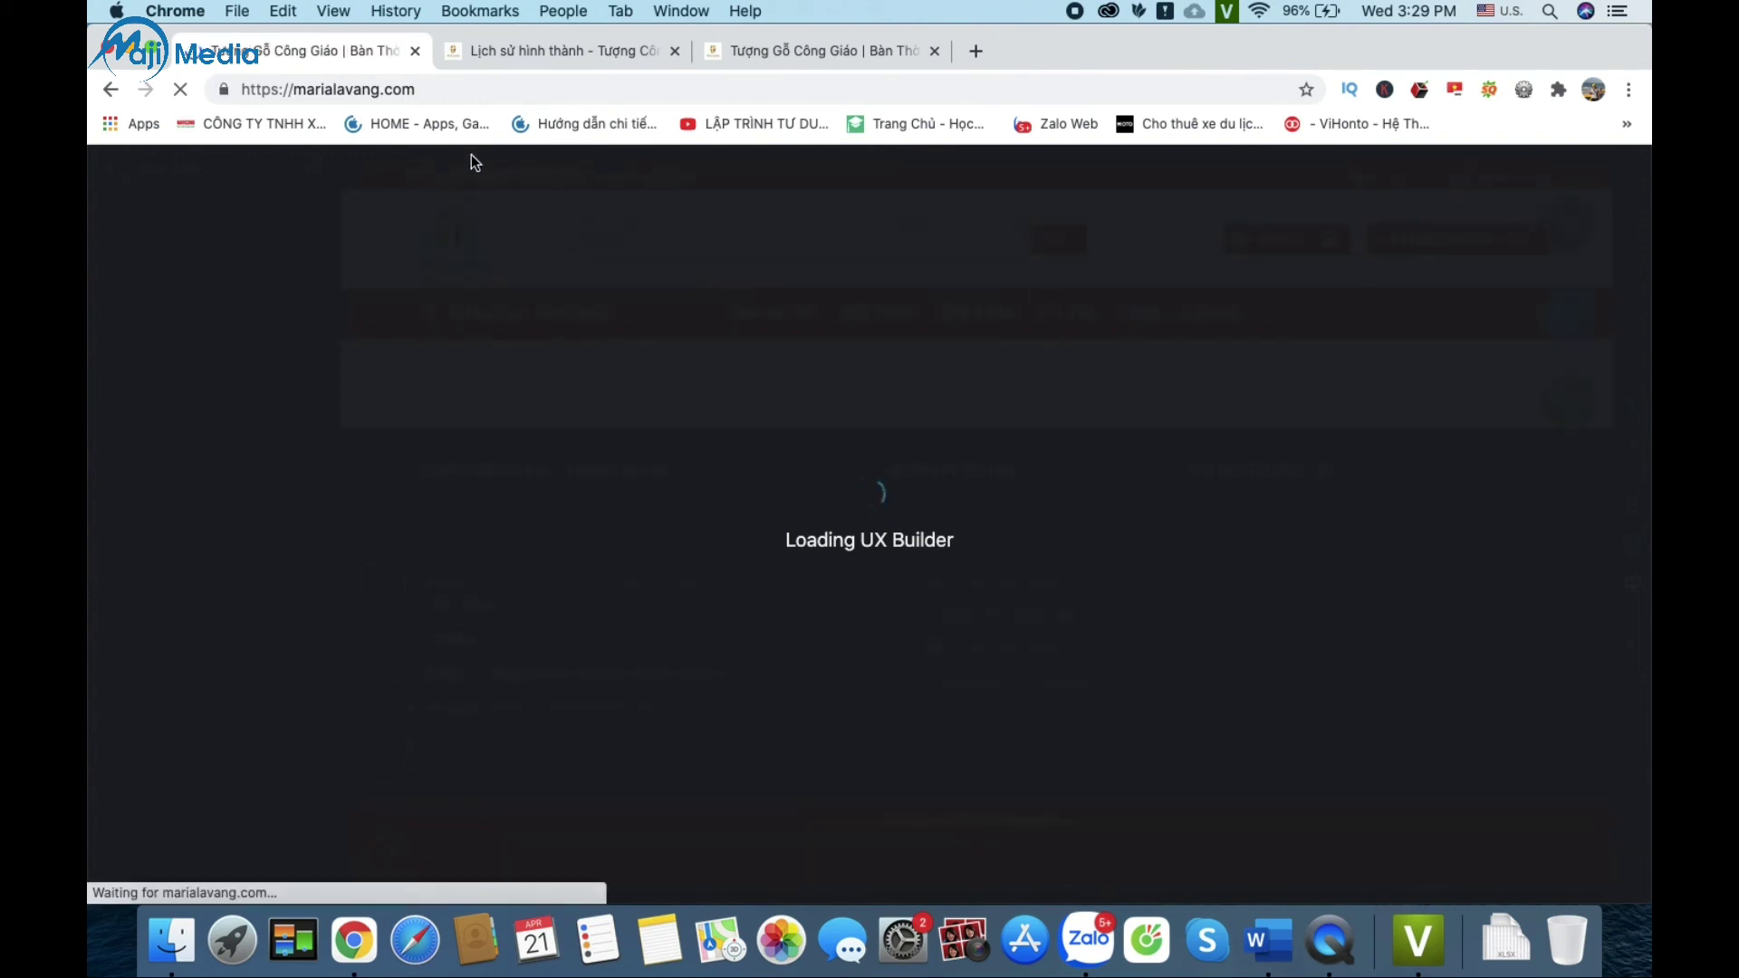
Step: Open the site's WordPress admin dashboard at marialavang.com/maji
left_click(459, 88)
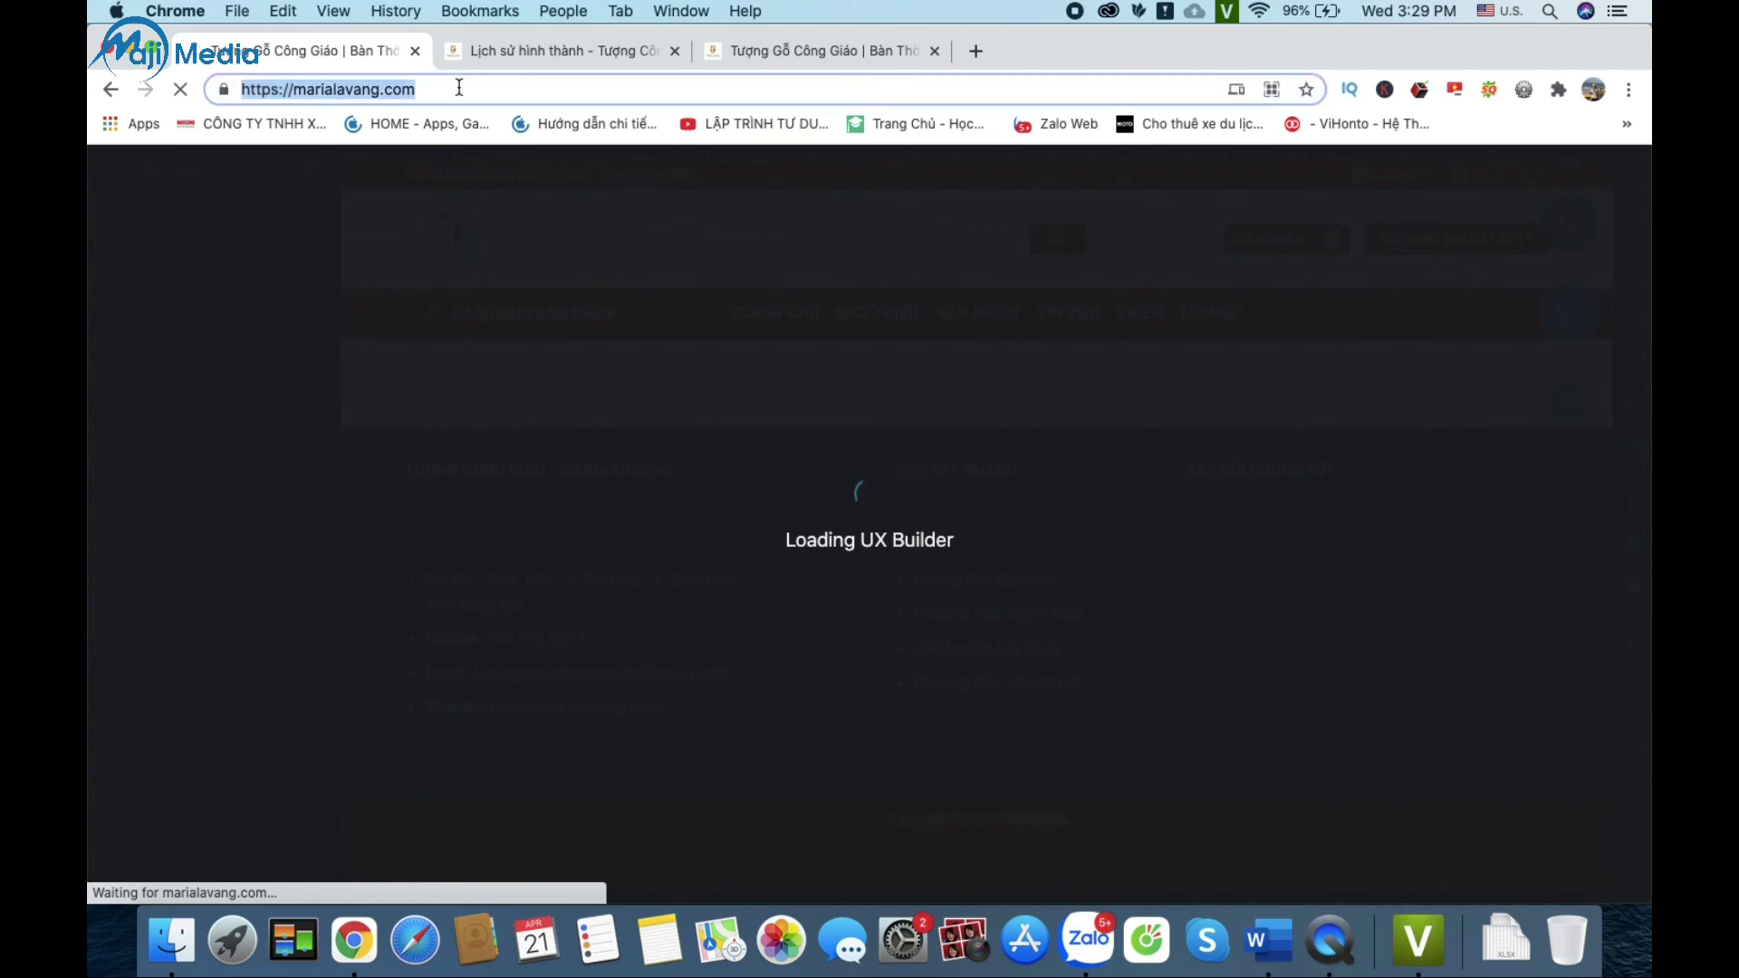
left_click(459, 88)
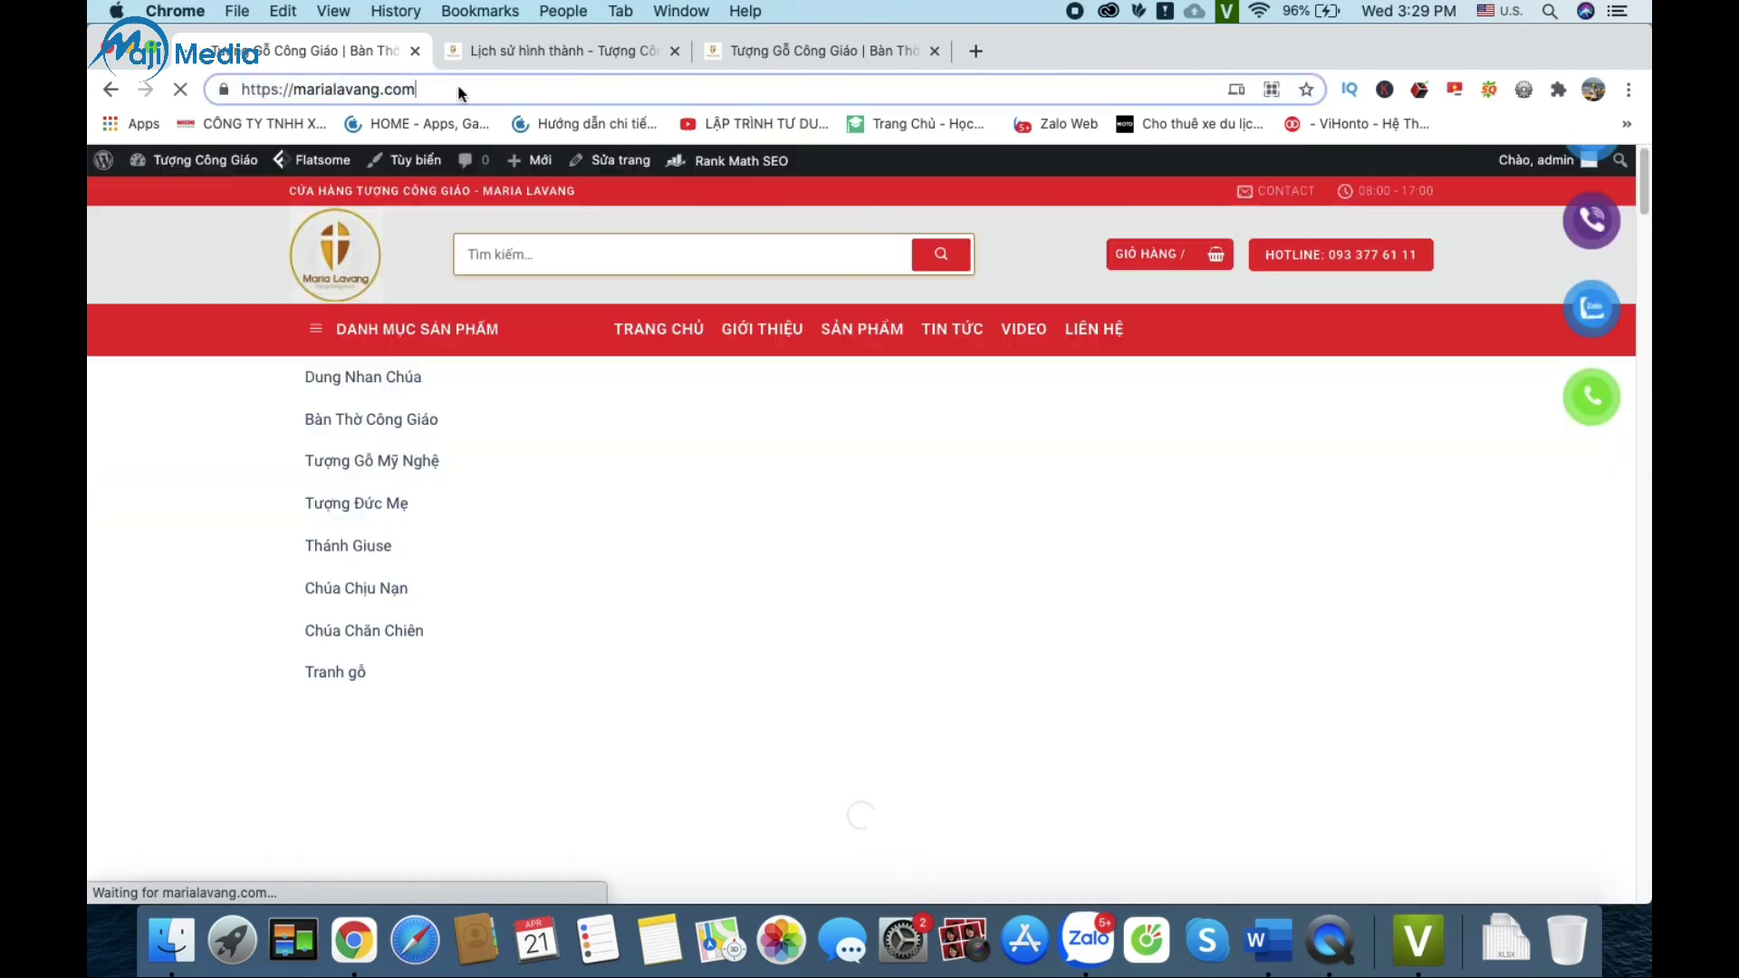
type("/maji")
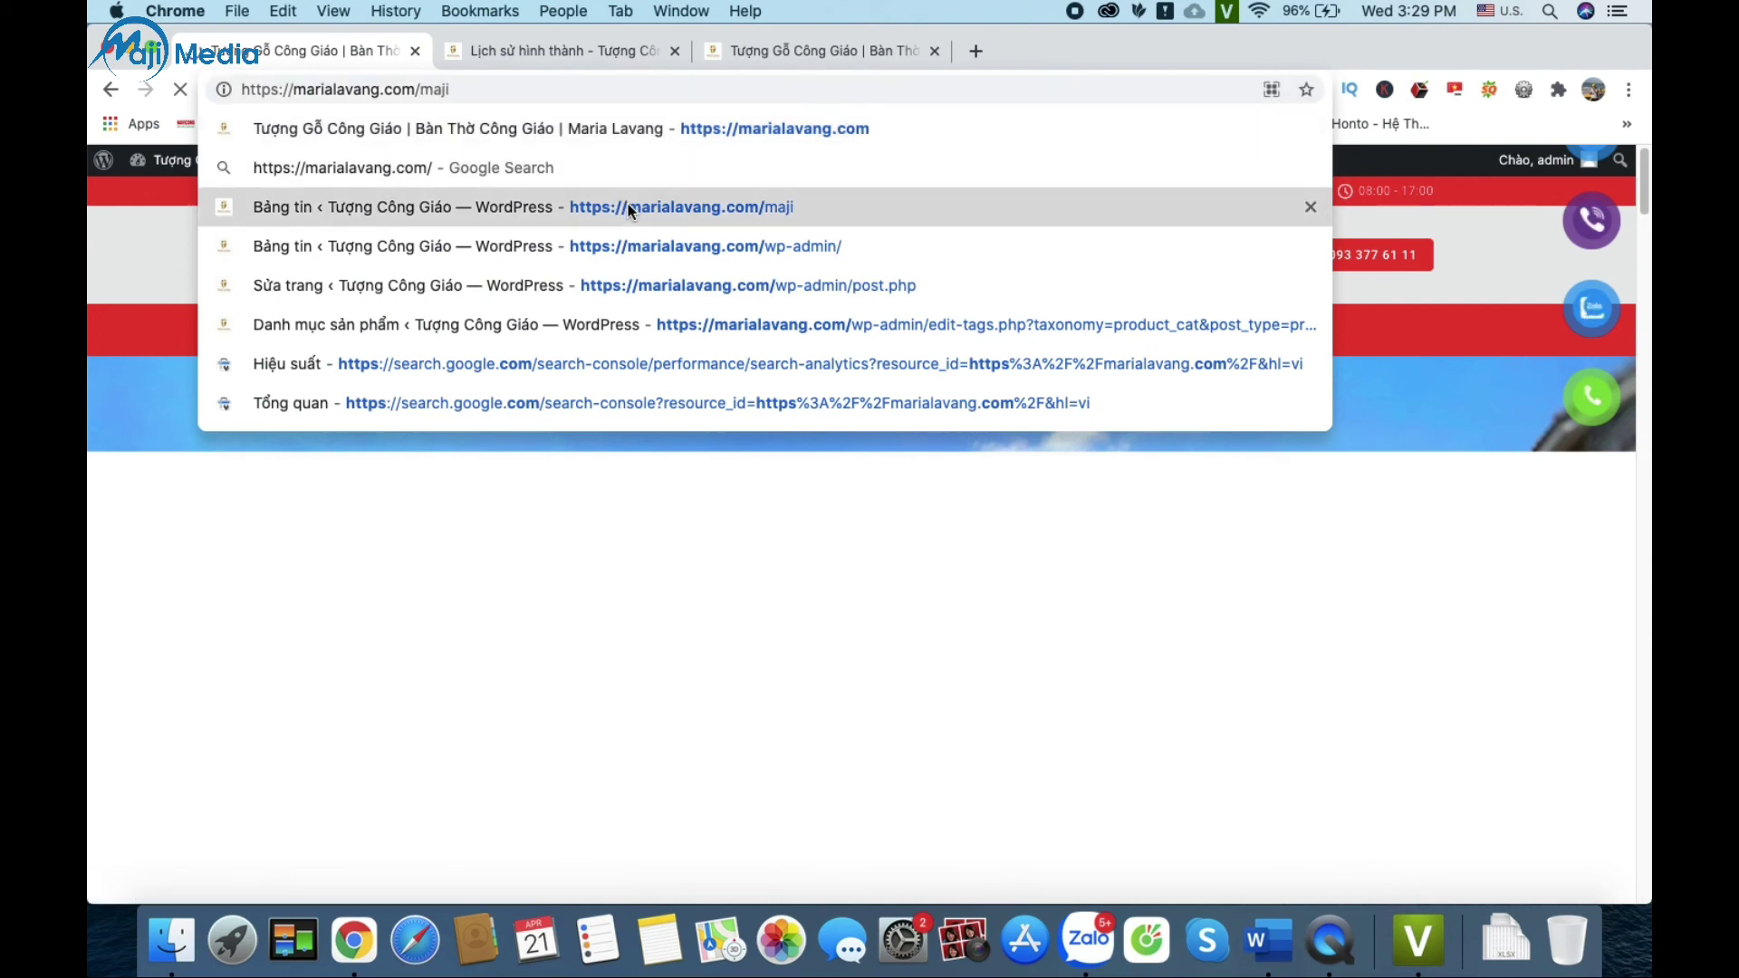
left_click(634, 205)
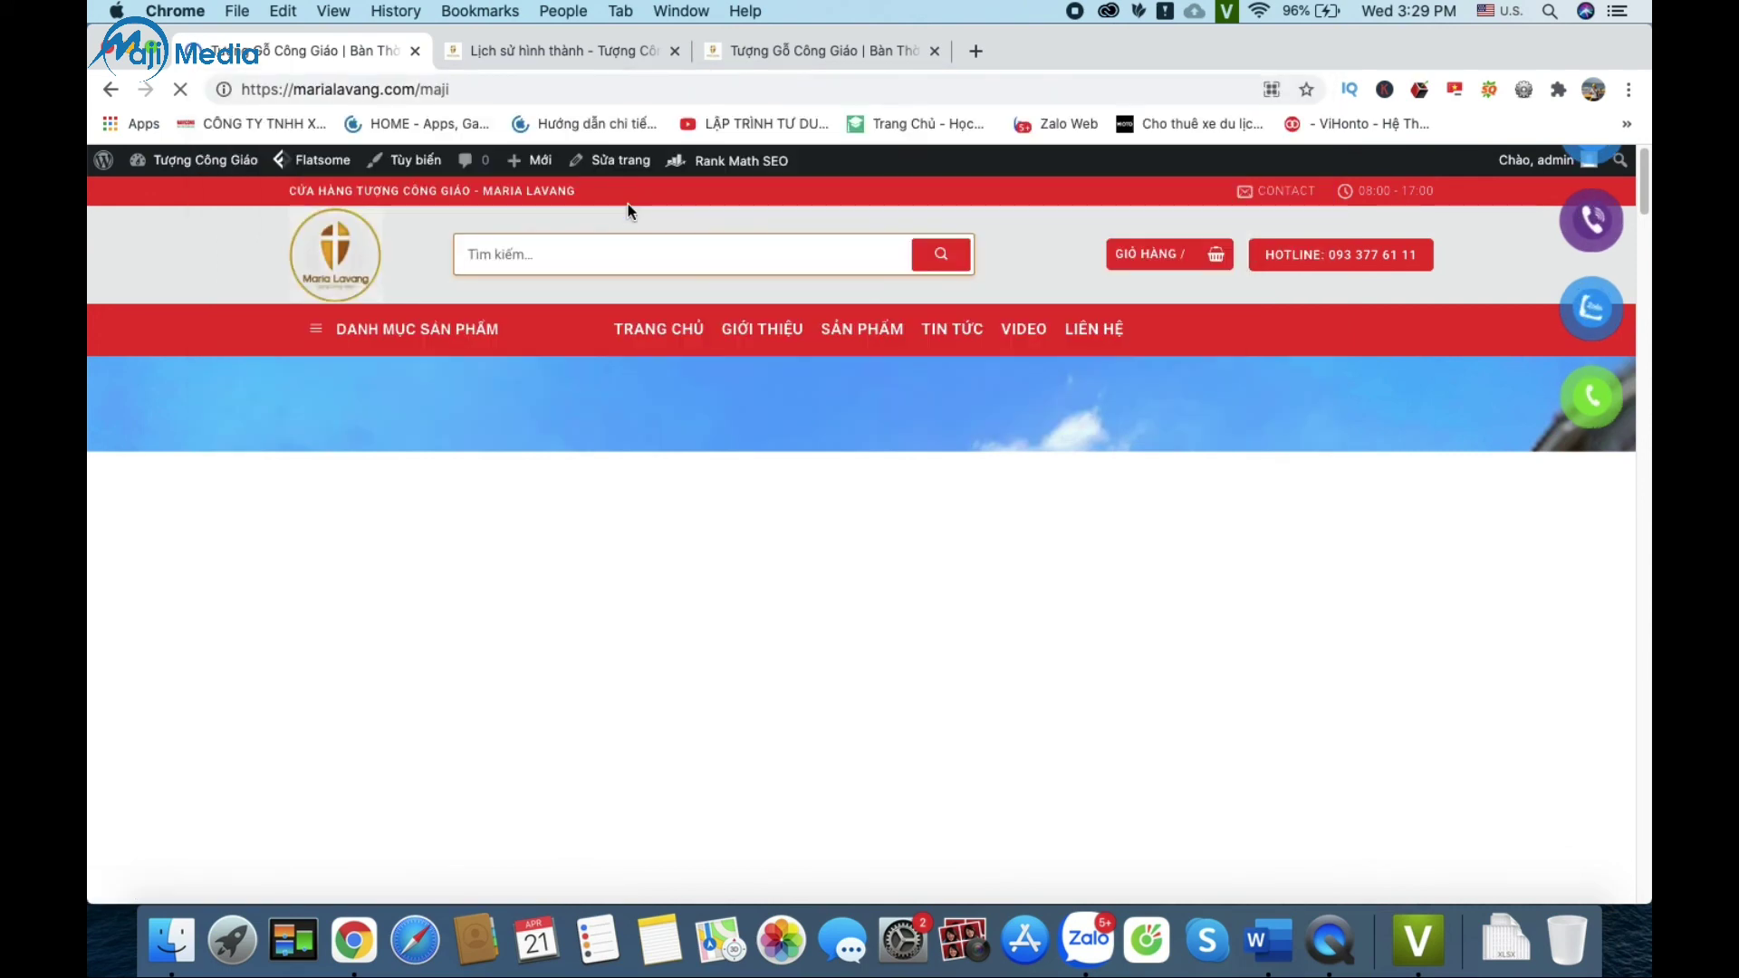
Step: Close the "Lịch sử hình thành" browser tab and open the admin's list of all pages
left_click(675, 50)
left_click(675, 52)
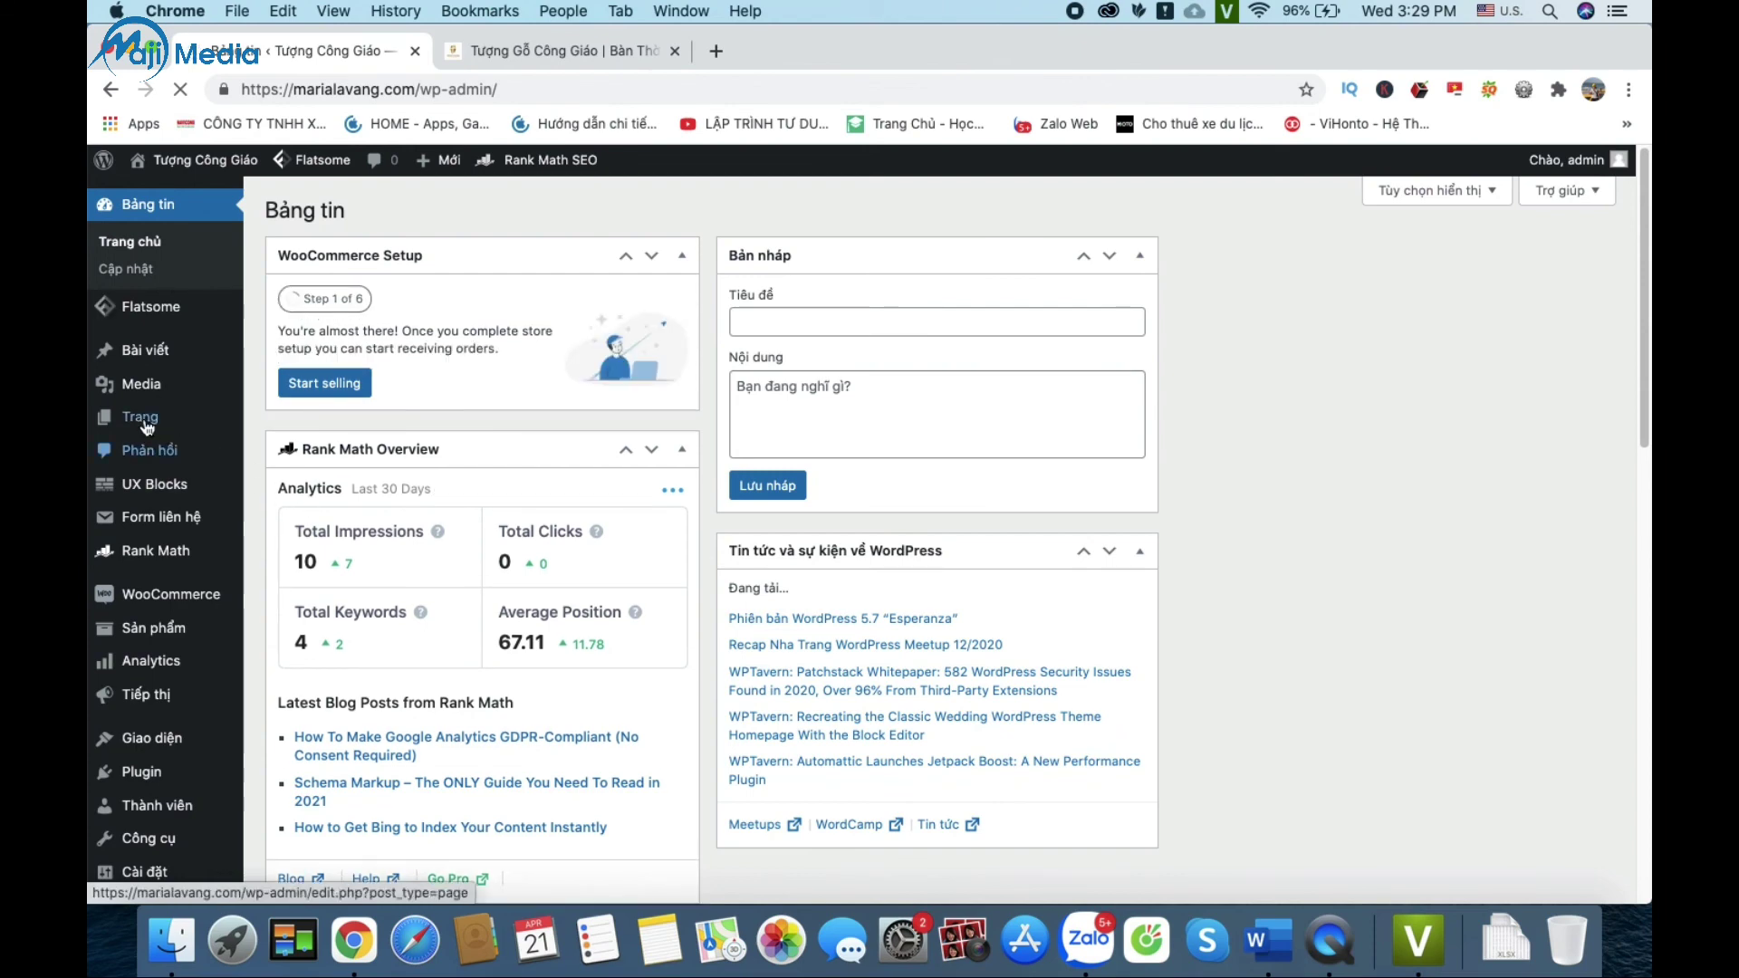
mouse_move(146, 427)
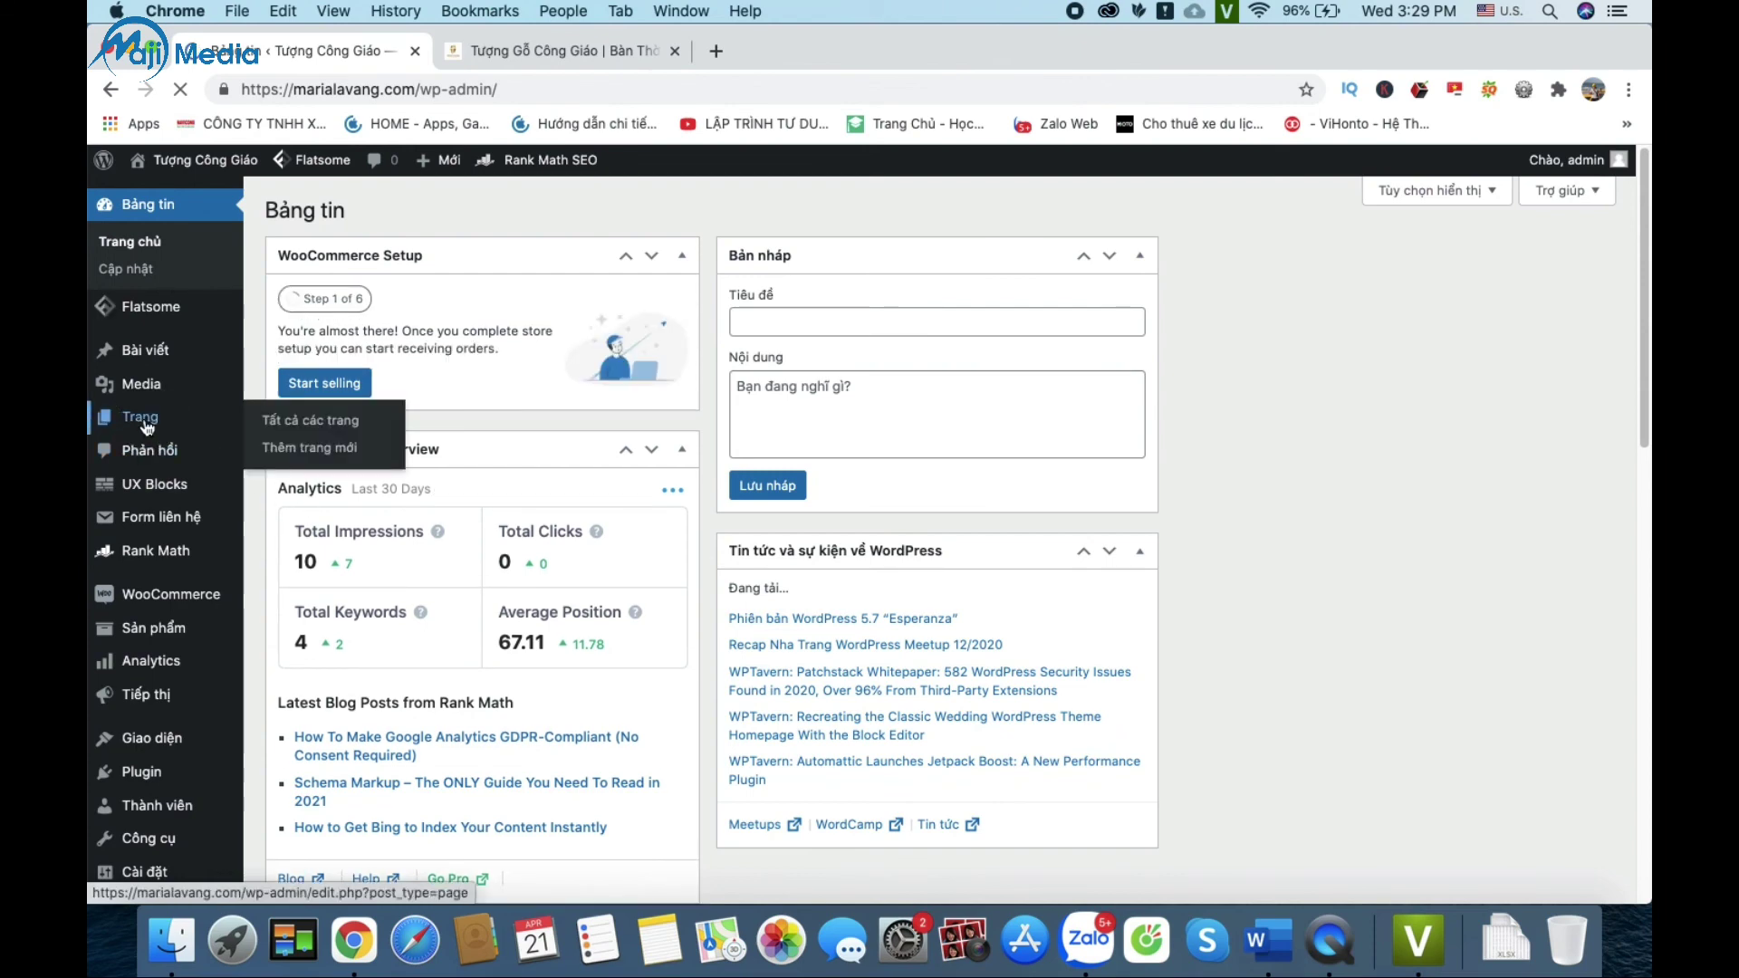
left_click(147, 427)
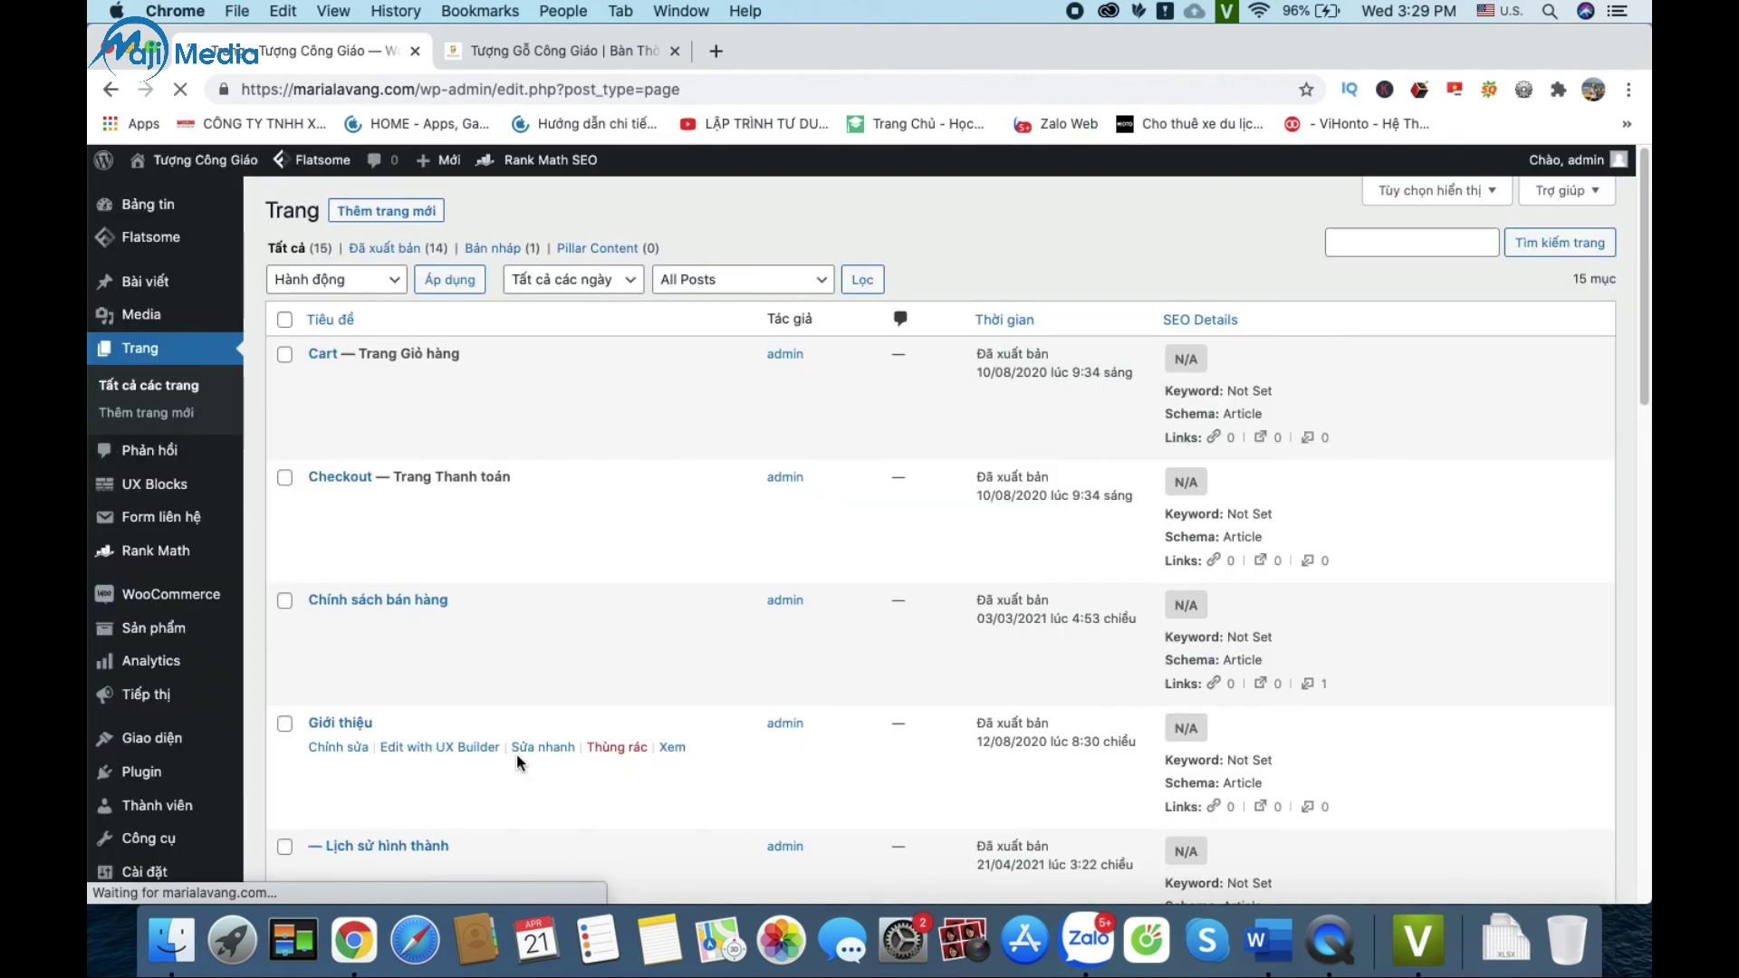
Step: Select the "Chính sách bán hàng" and "Kiểm tra đơn hàng" pages and choose the bulk action "Bỏ vào thùng rác"
left_click(286, 604)
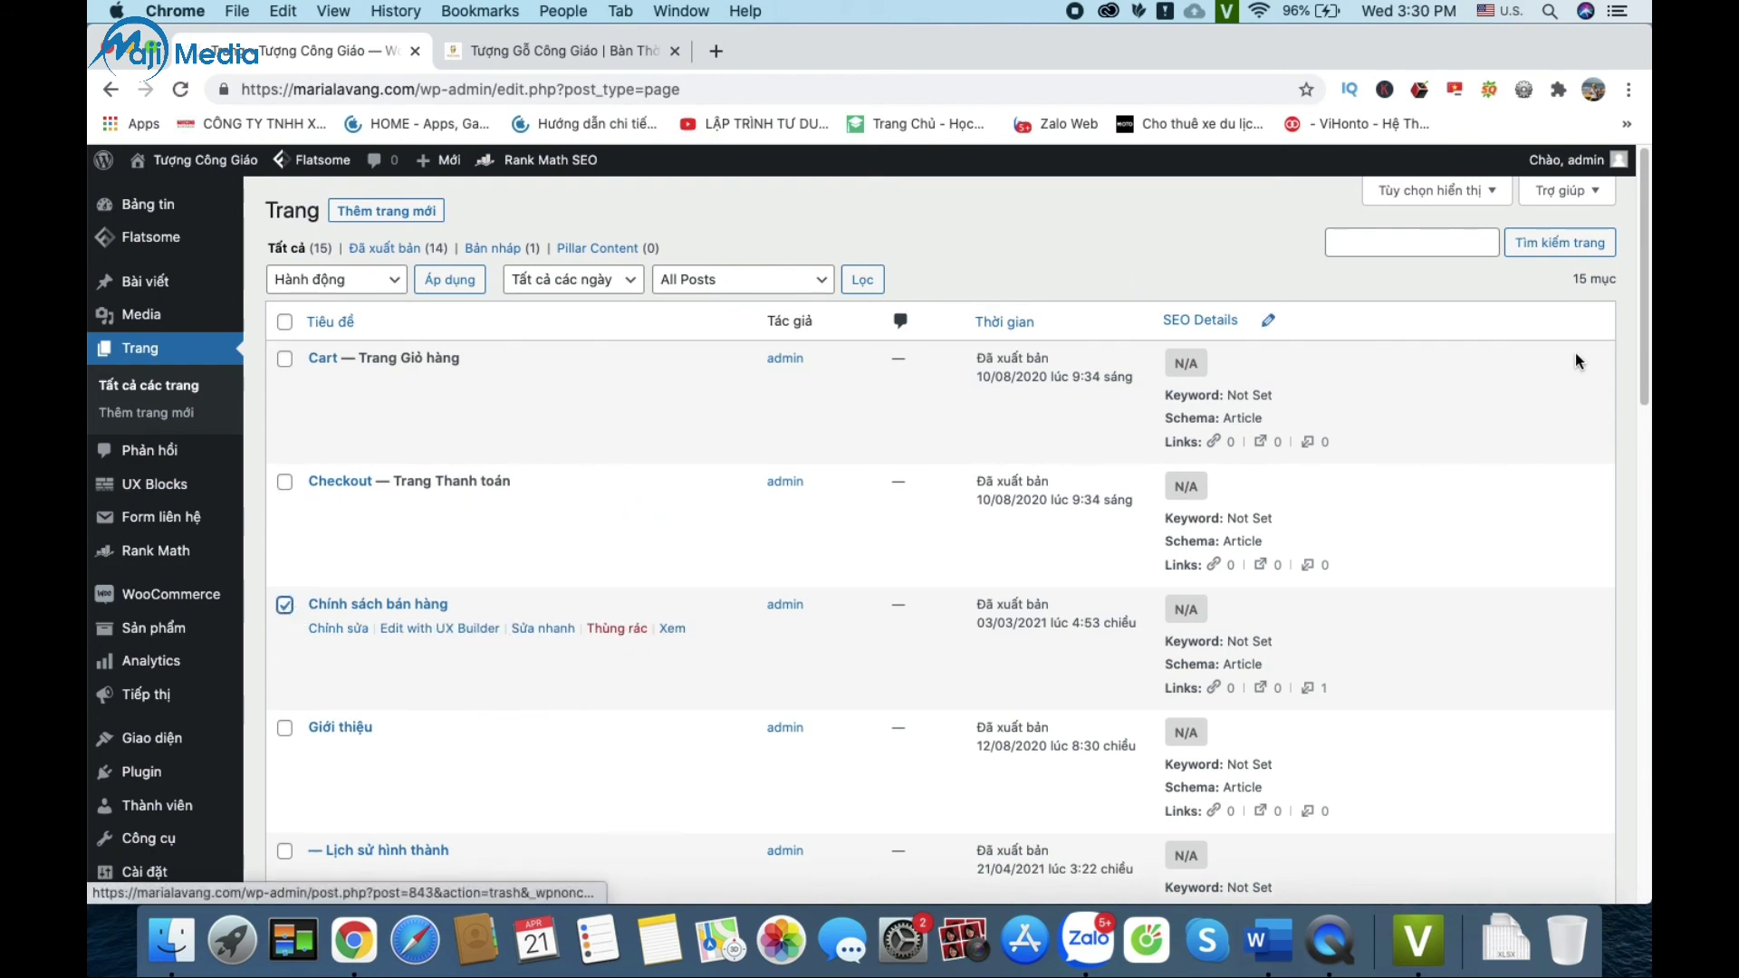
left_click_drag(1640, 354, 1638, 645)
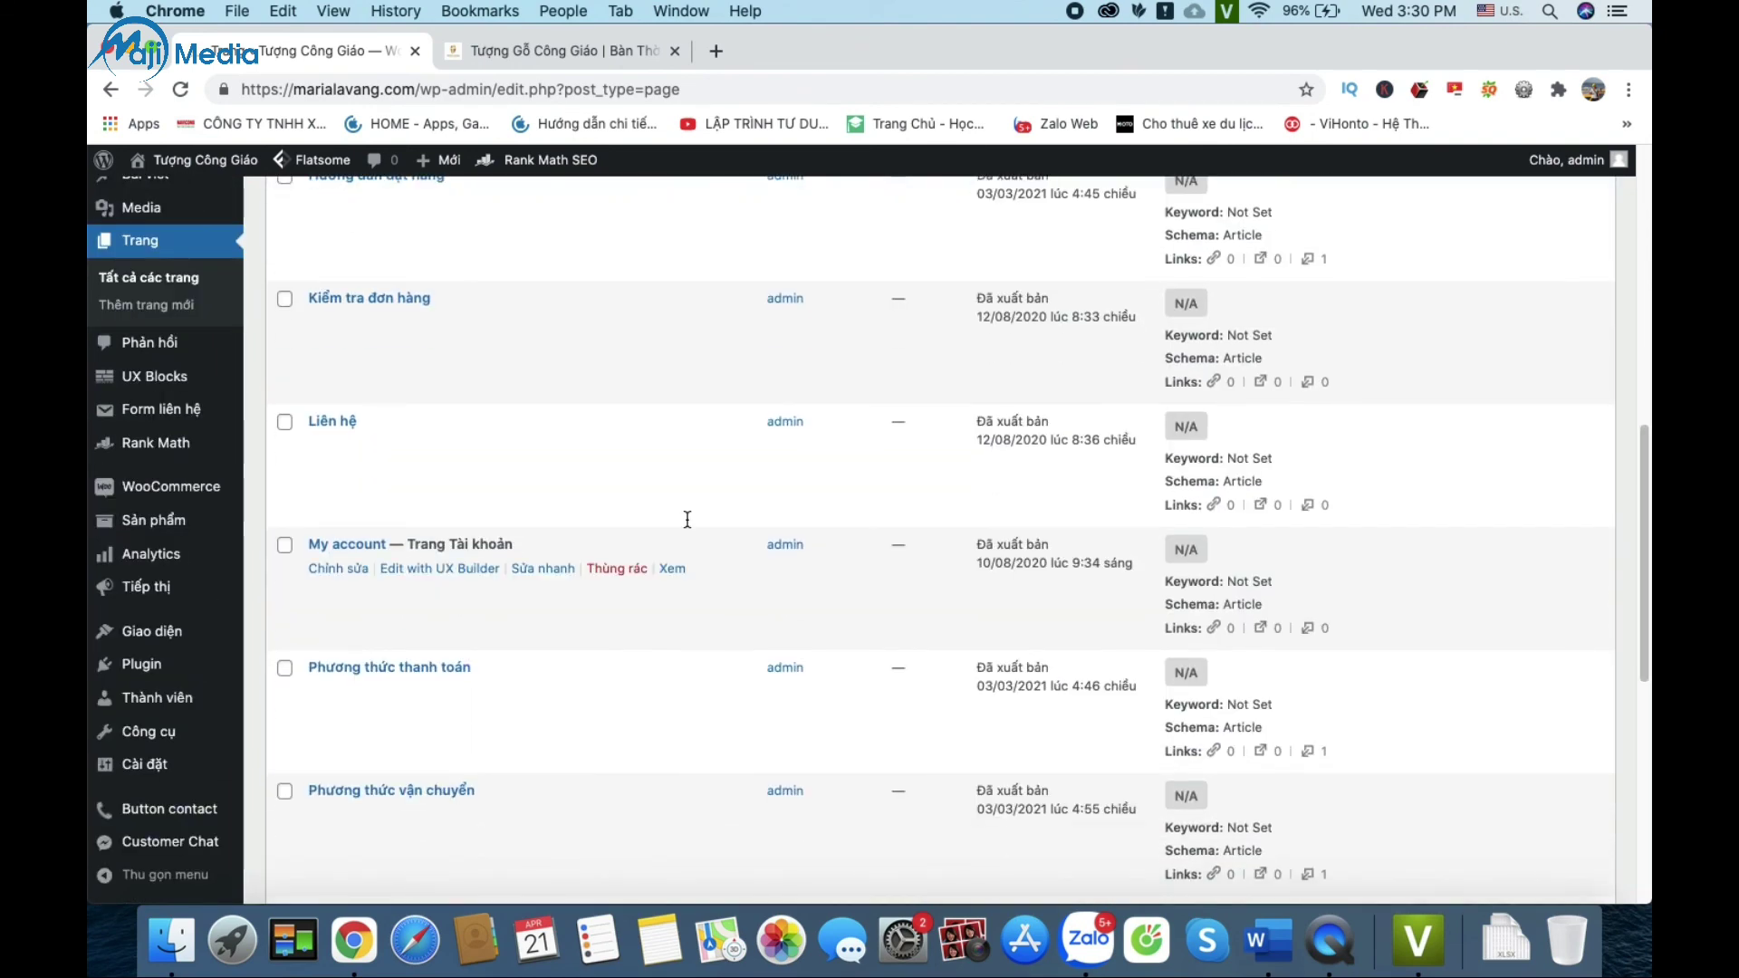
left_click(285, 299)
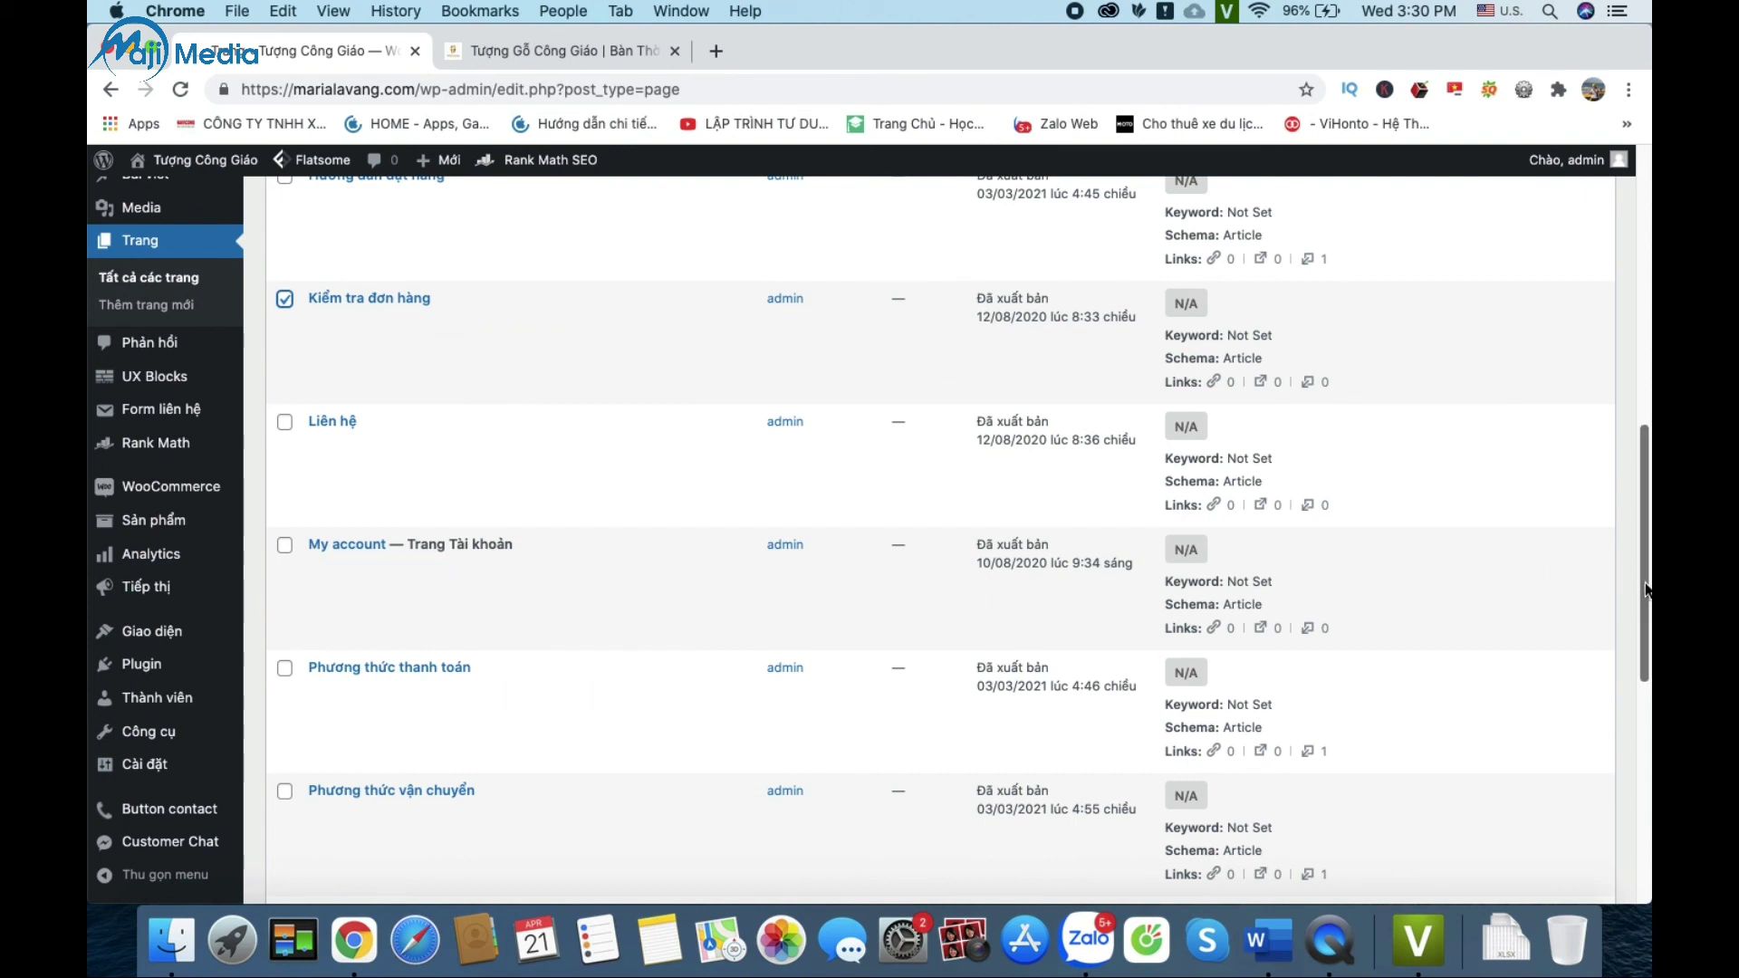
left_click_drag(1641, 635, 1631, 835)
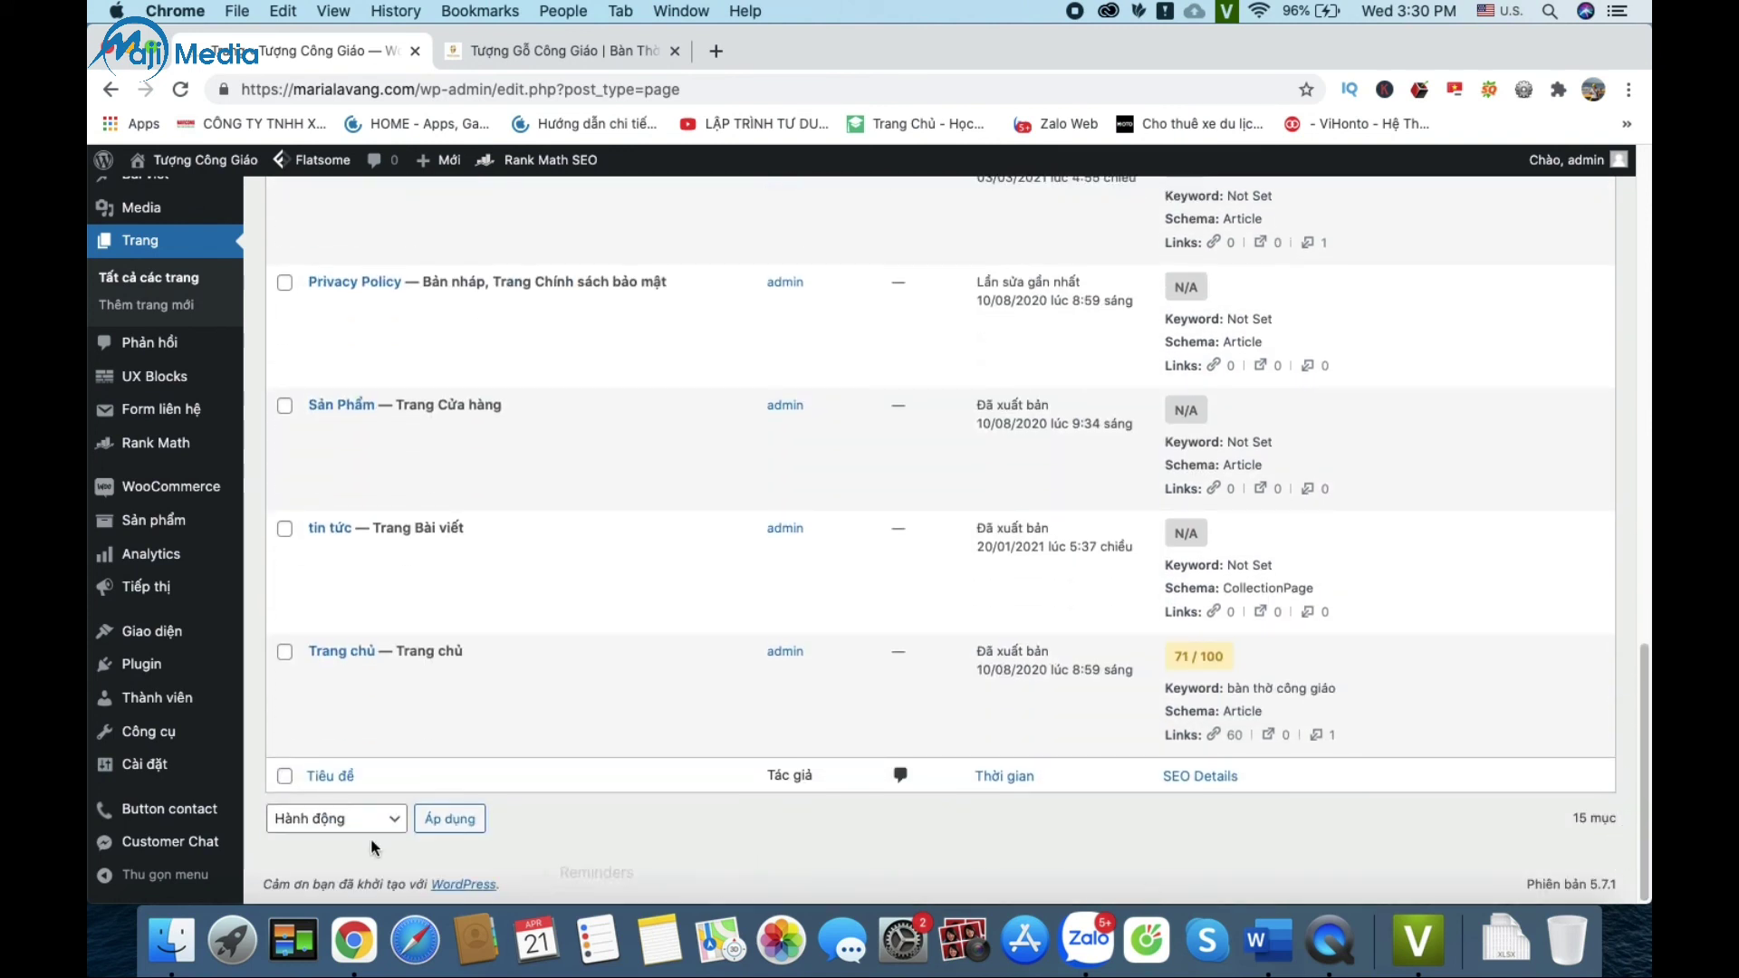
left_click(345, 832)
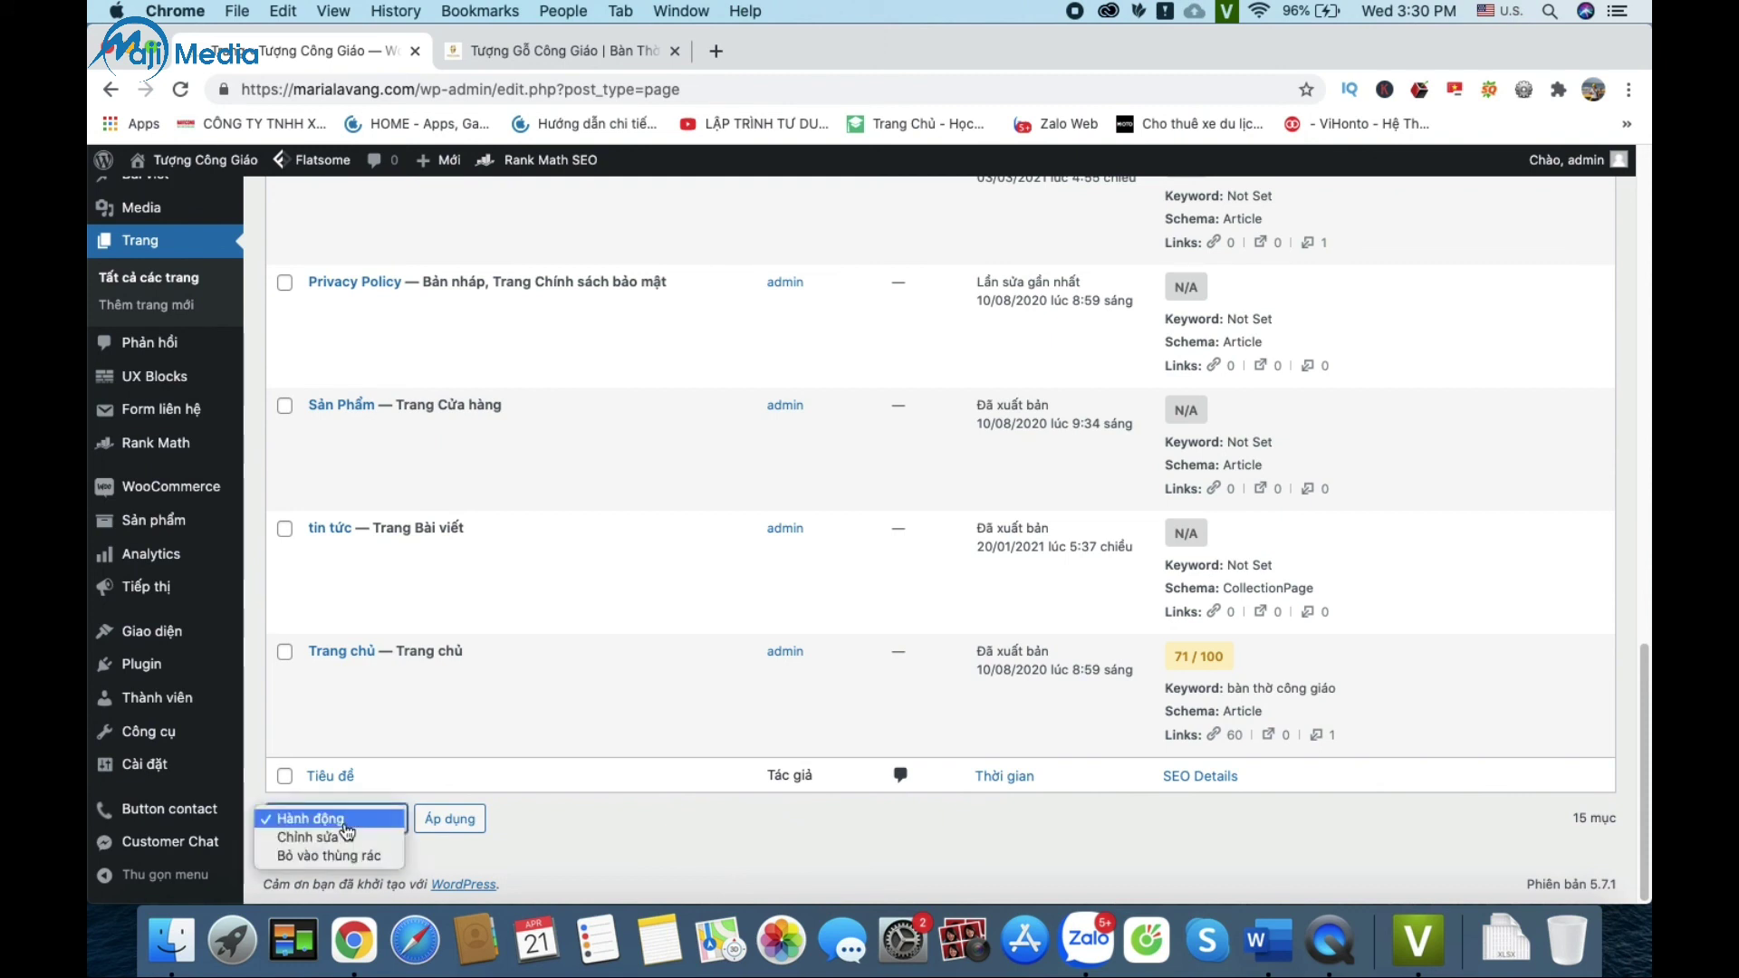
left_click(335, 853)
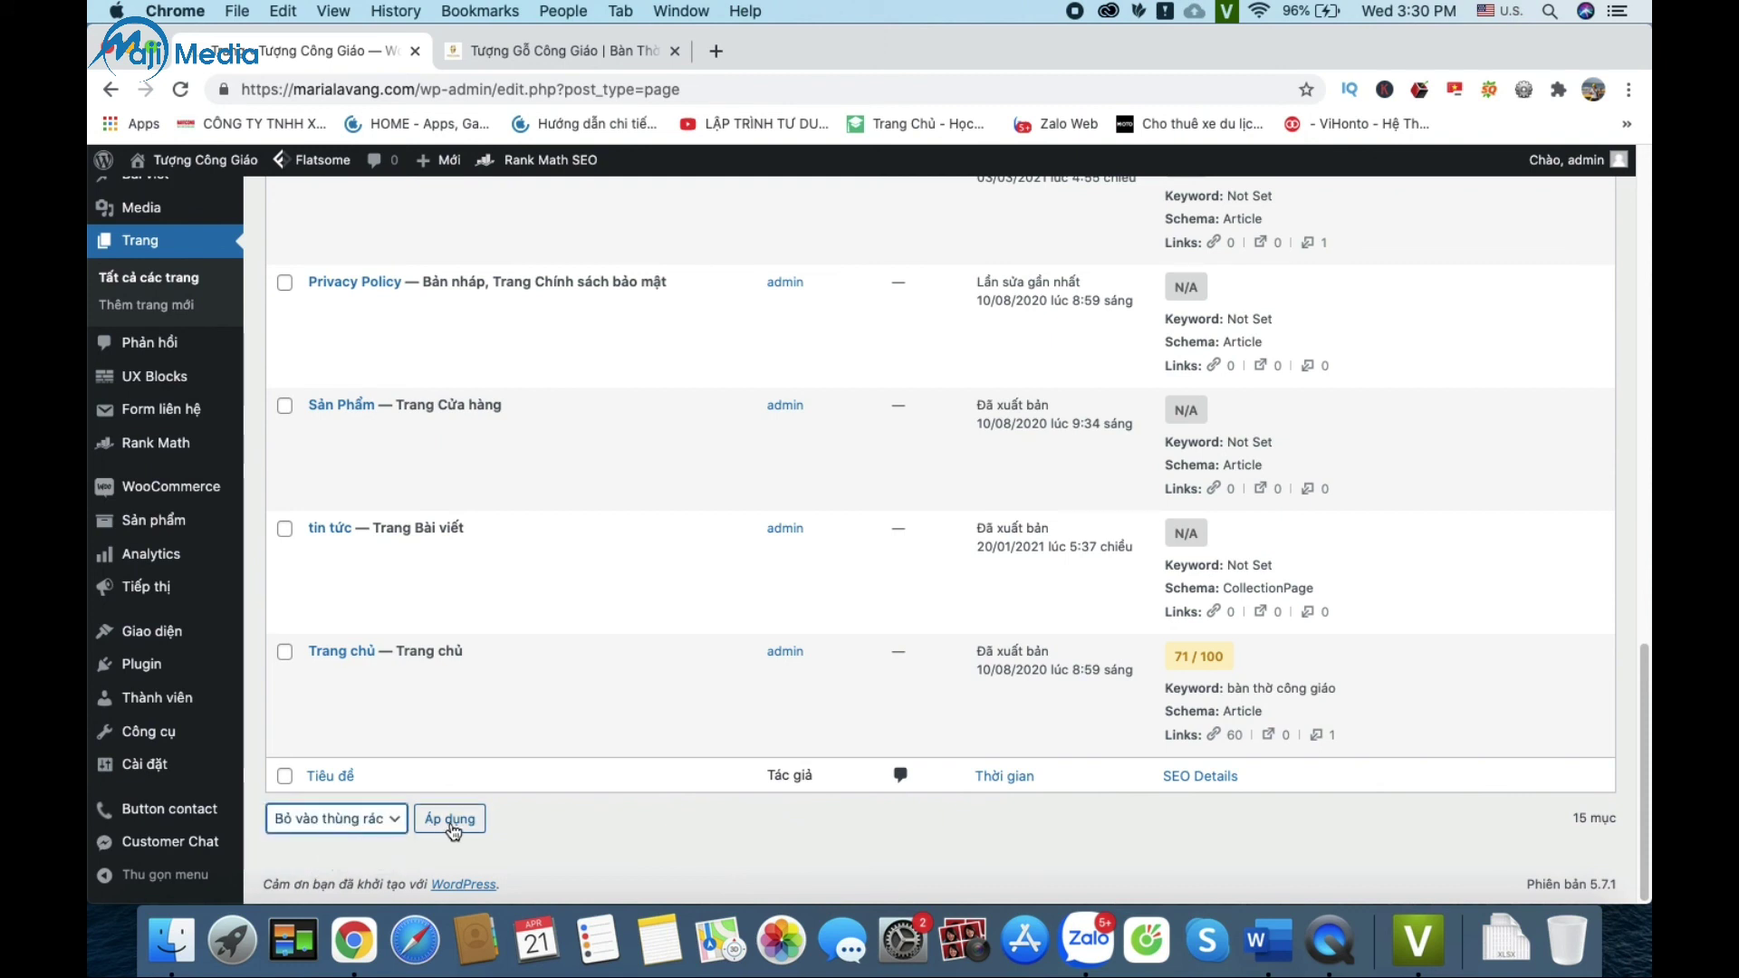